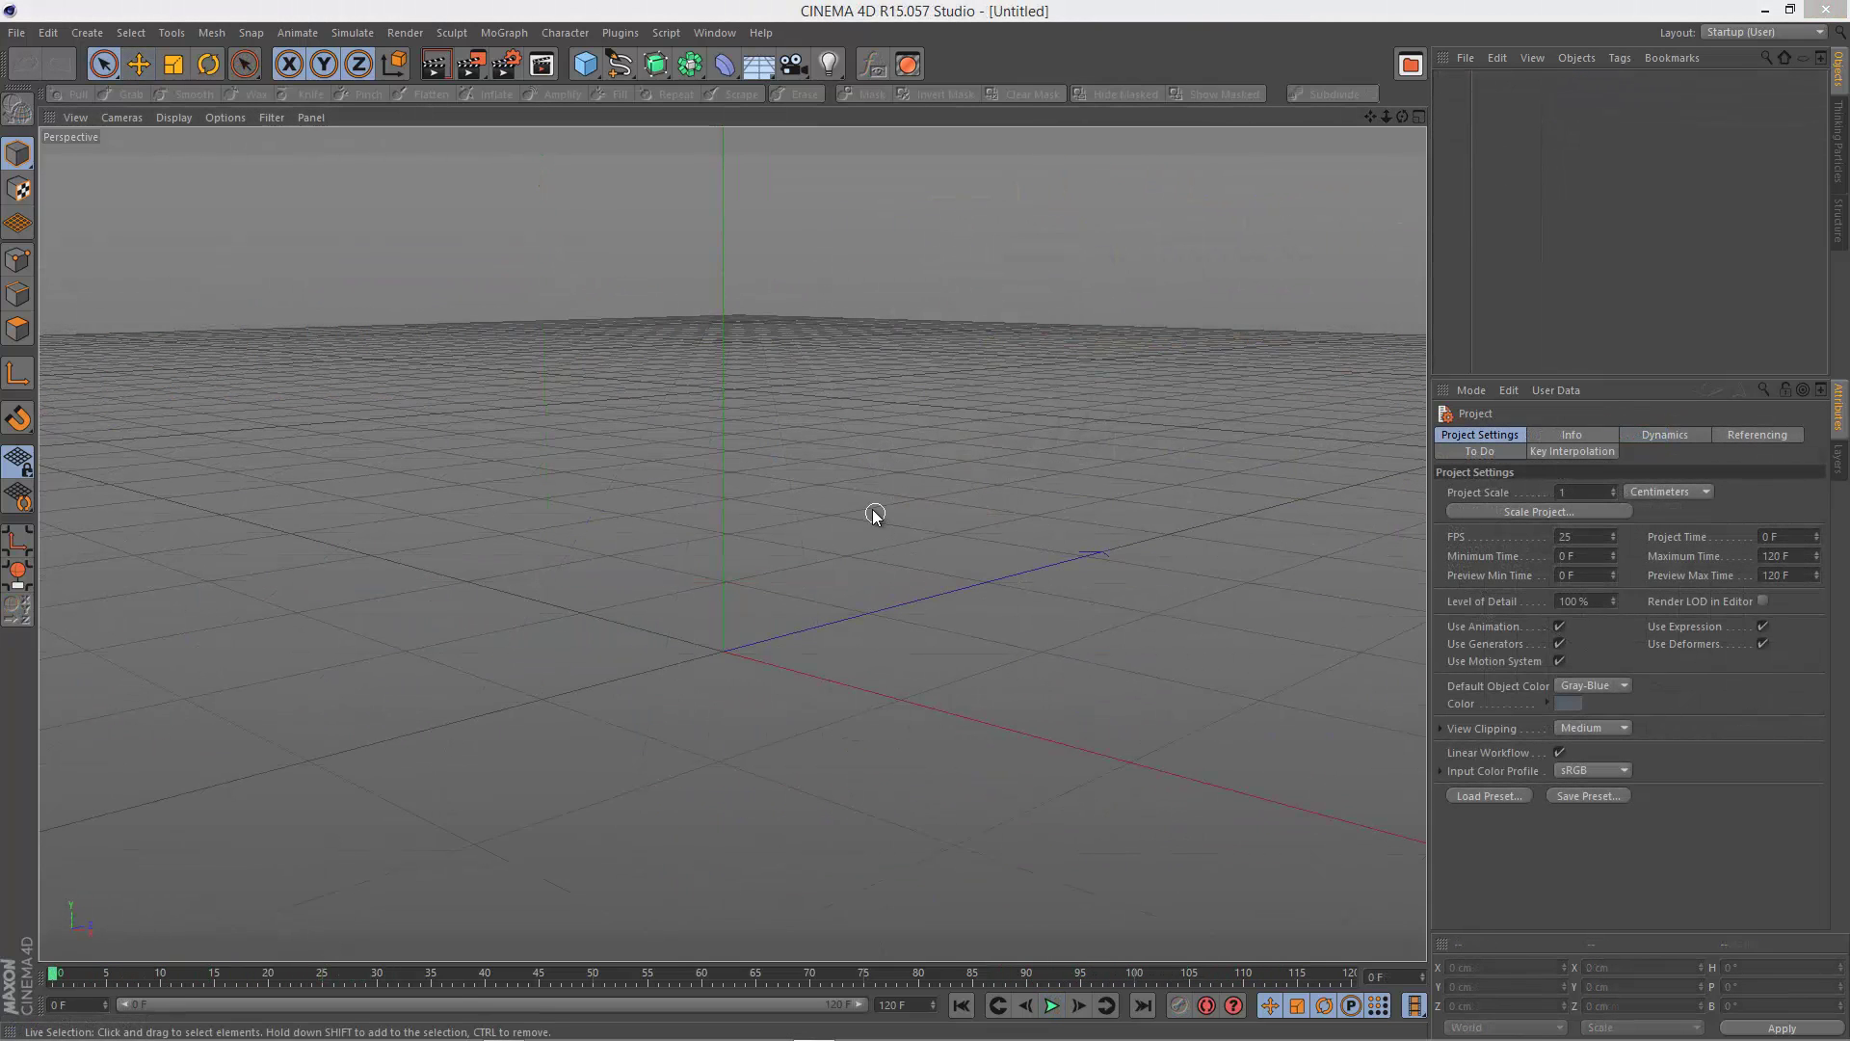
Step: Add two spheres and name them moon and planet
{"action": "left_click", "coordinate": [585, 64]}
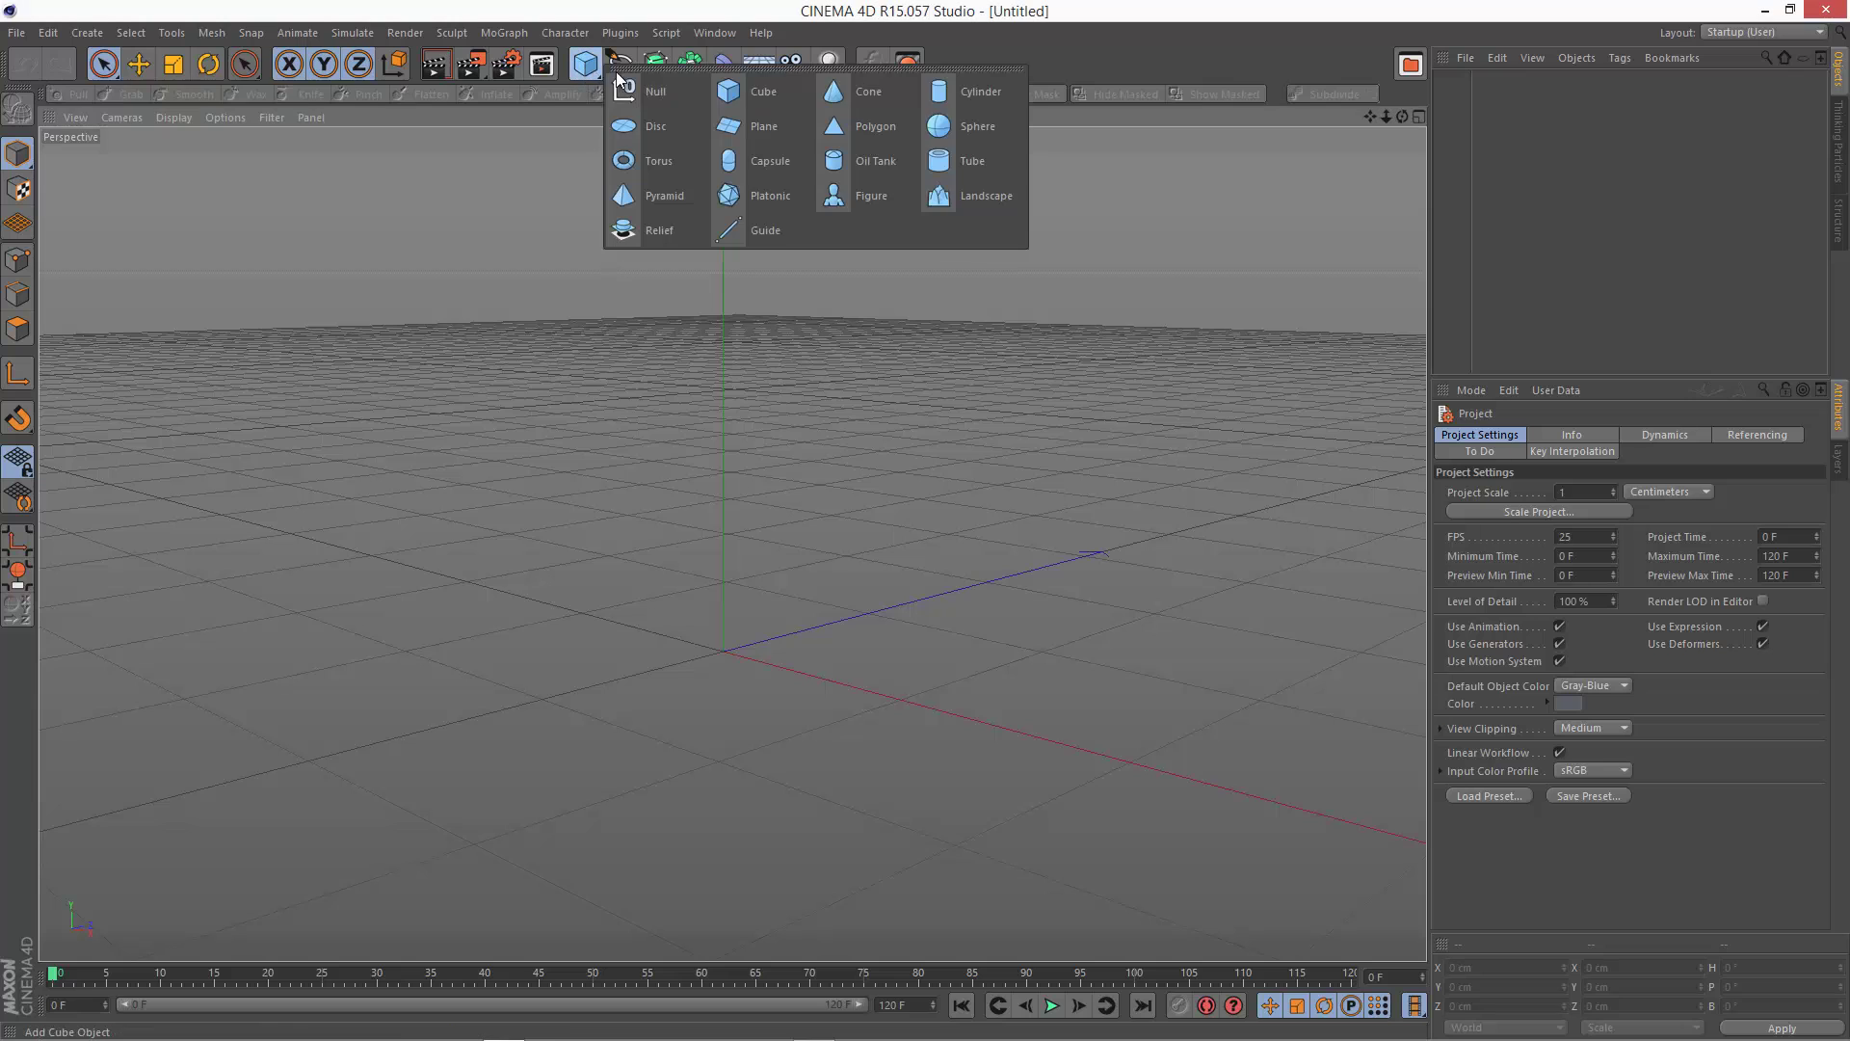
{"action": "left_click", "coordinate": [933, 123]}
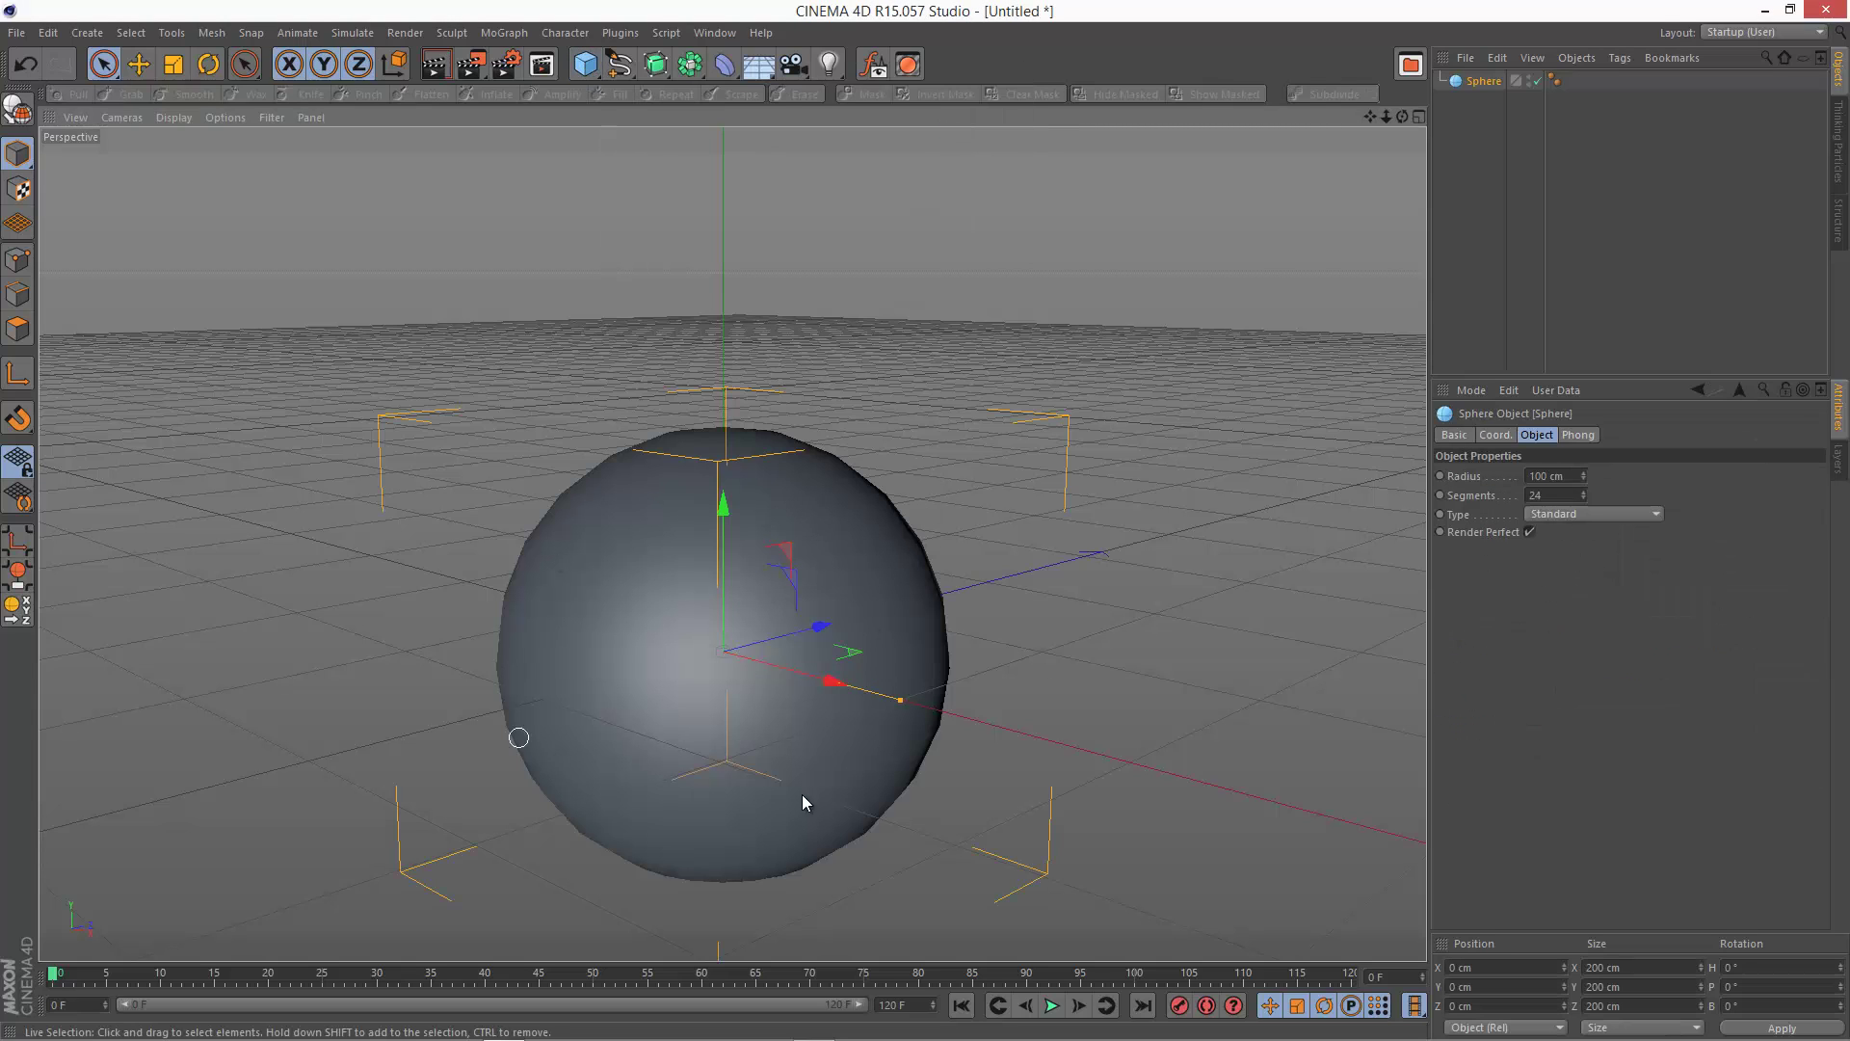
{"action": "left_click_drag", "start_coordinate": [1388, 117], "coordinate": [687, 113]}
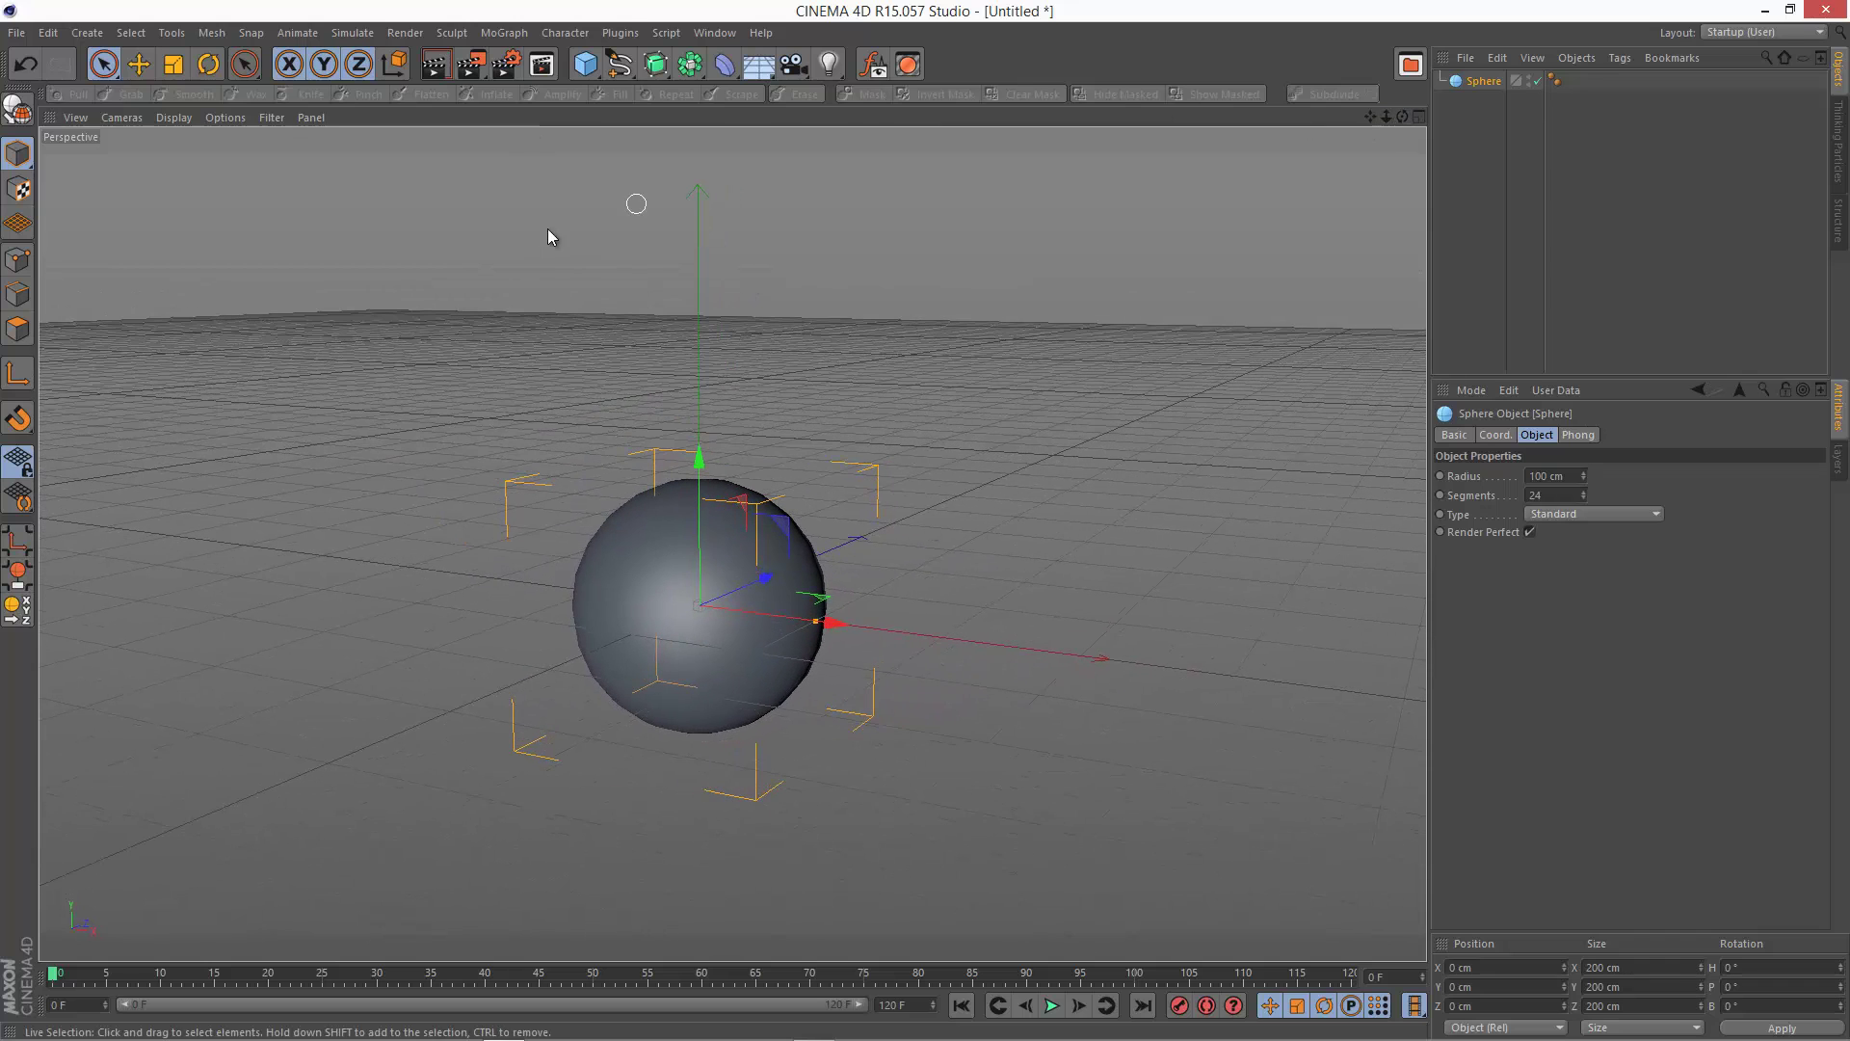
{"action": "left_click_drag", "start_coordinate": [585, 63], "coordinate": [996, 136]}
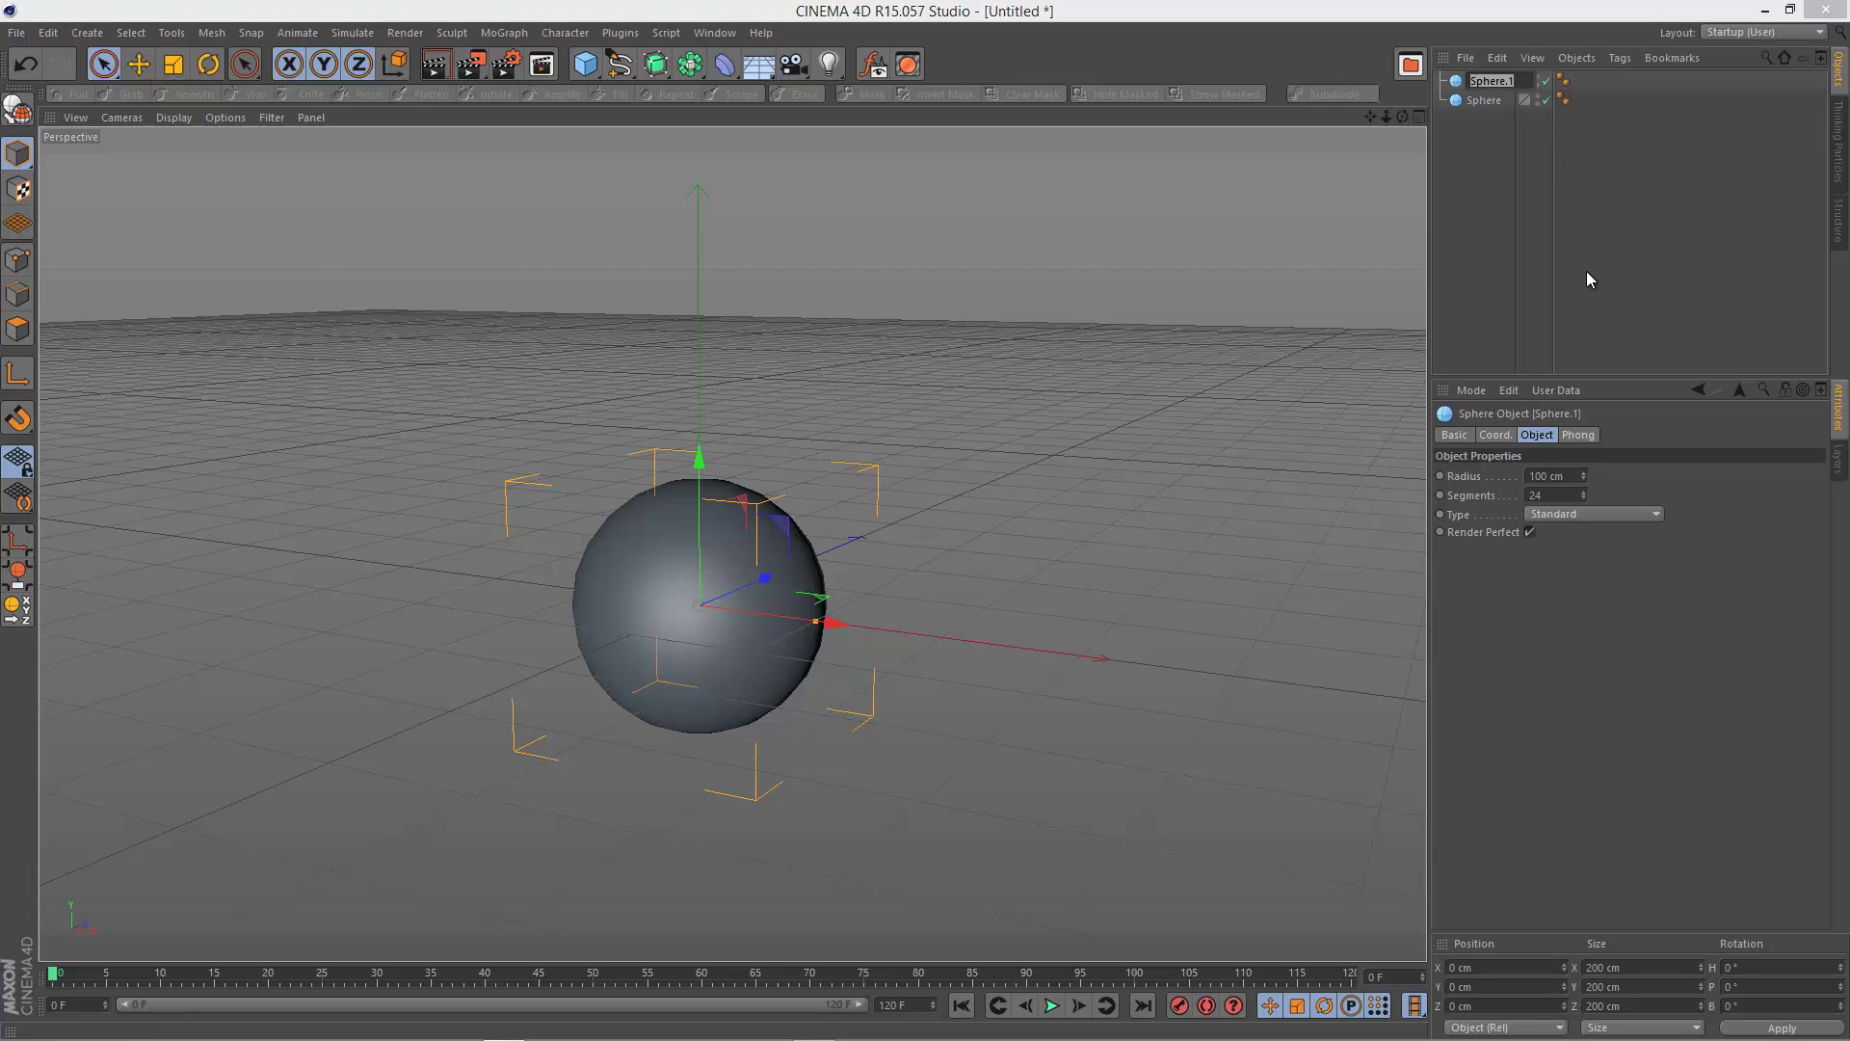
{"action": "type", "text": "moon"}
{"action": "double_click", "coordinate": [1489, 100]}
{"action": "type", "text": "planet"}
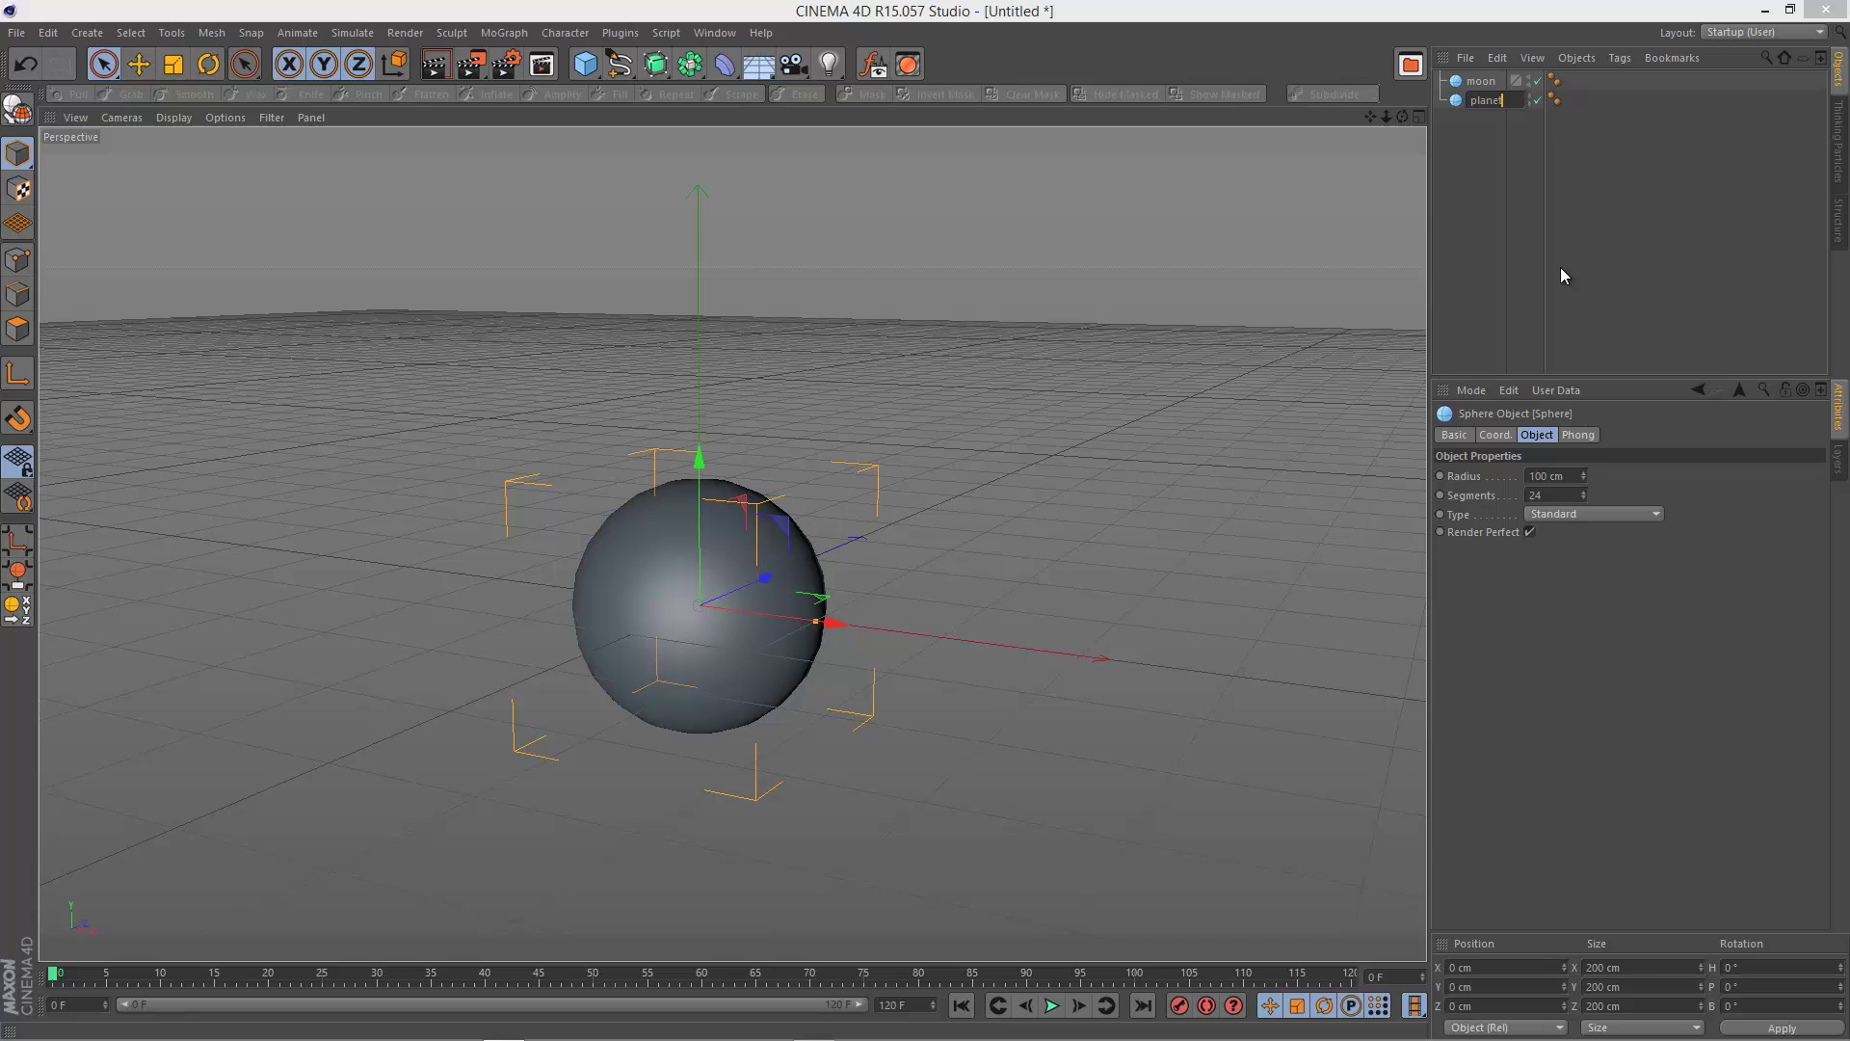
{"action": "key", "text": "Return"}
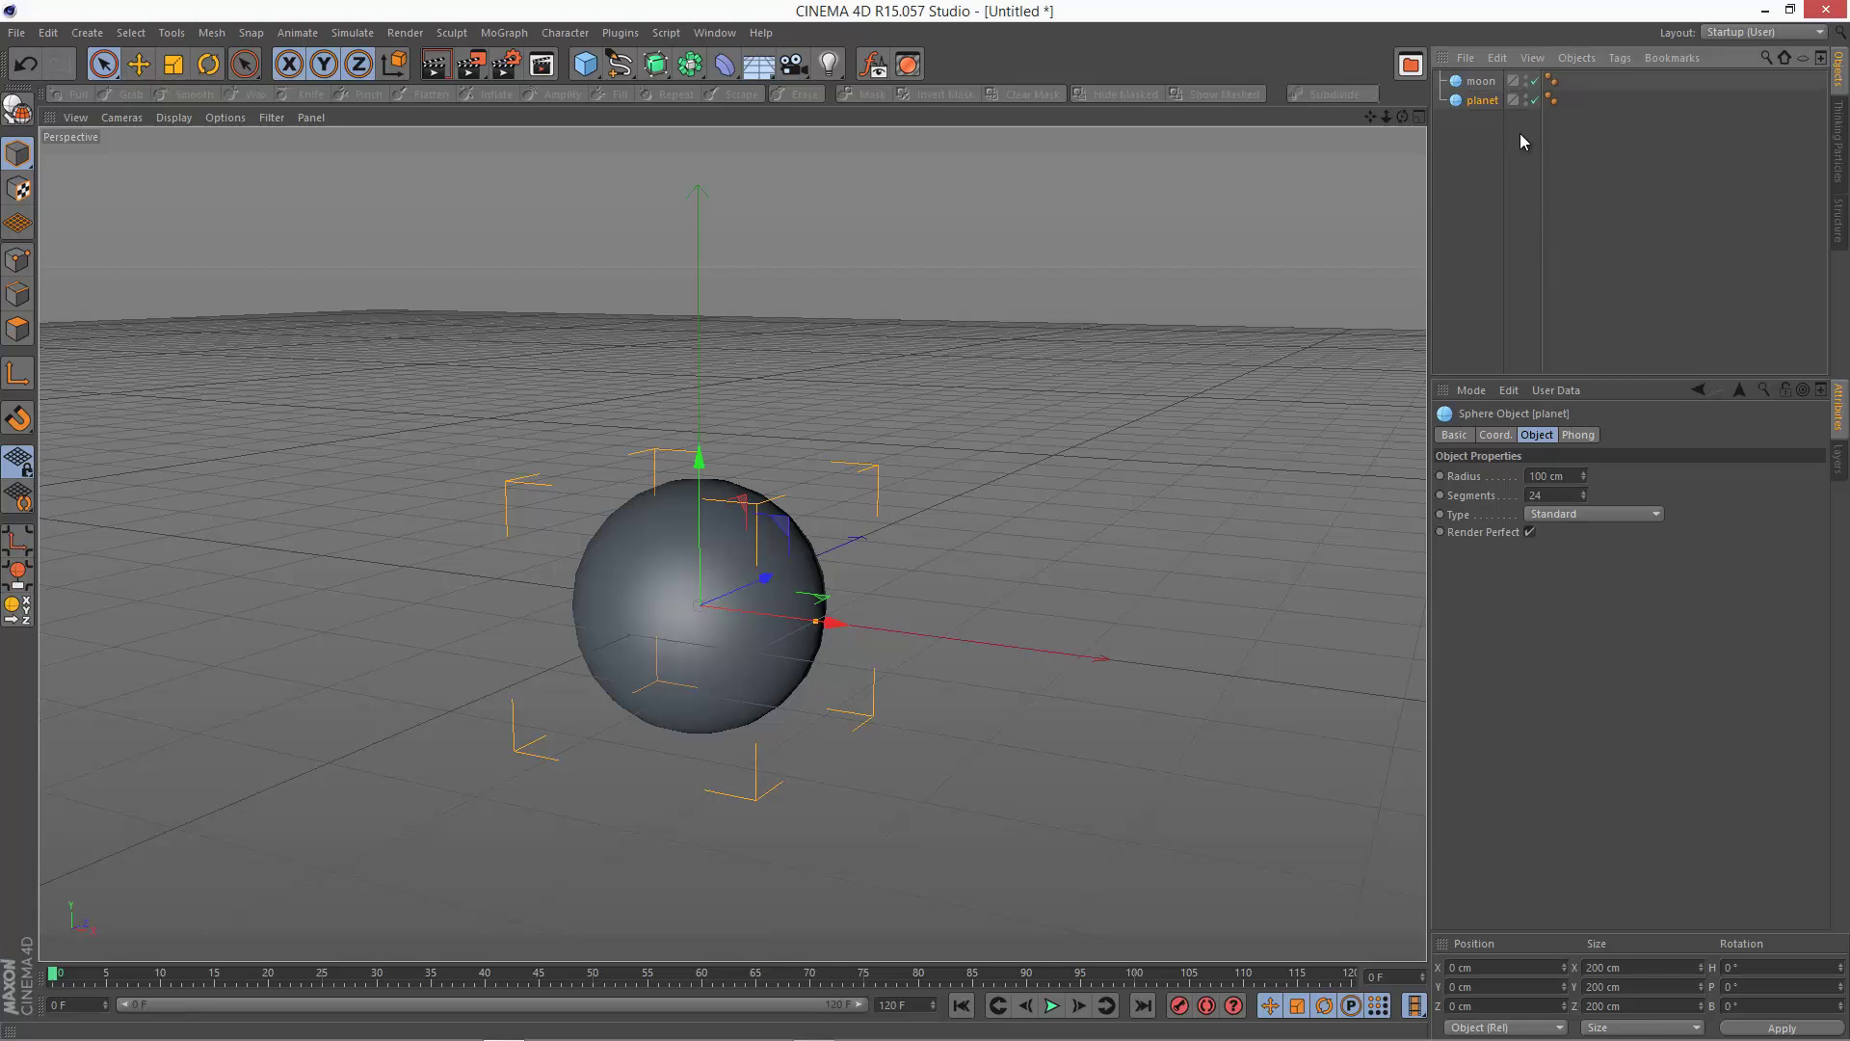
Step: Move the moon along X beside the planet and set its radius to 20 cm
{"action": "left_click", "coordinate": [1481, 81]}
{"action": "left_click_drag", "start_coordinate": [824, 621], "coordinate": [1149, 692]}
{"action": "double_click", "coordinate": [1552, 475]}
{"action": "type", "text": "2"}
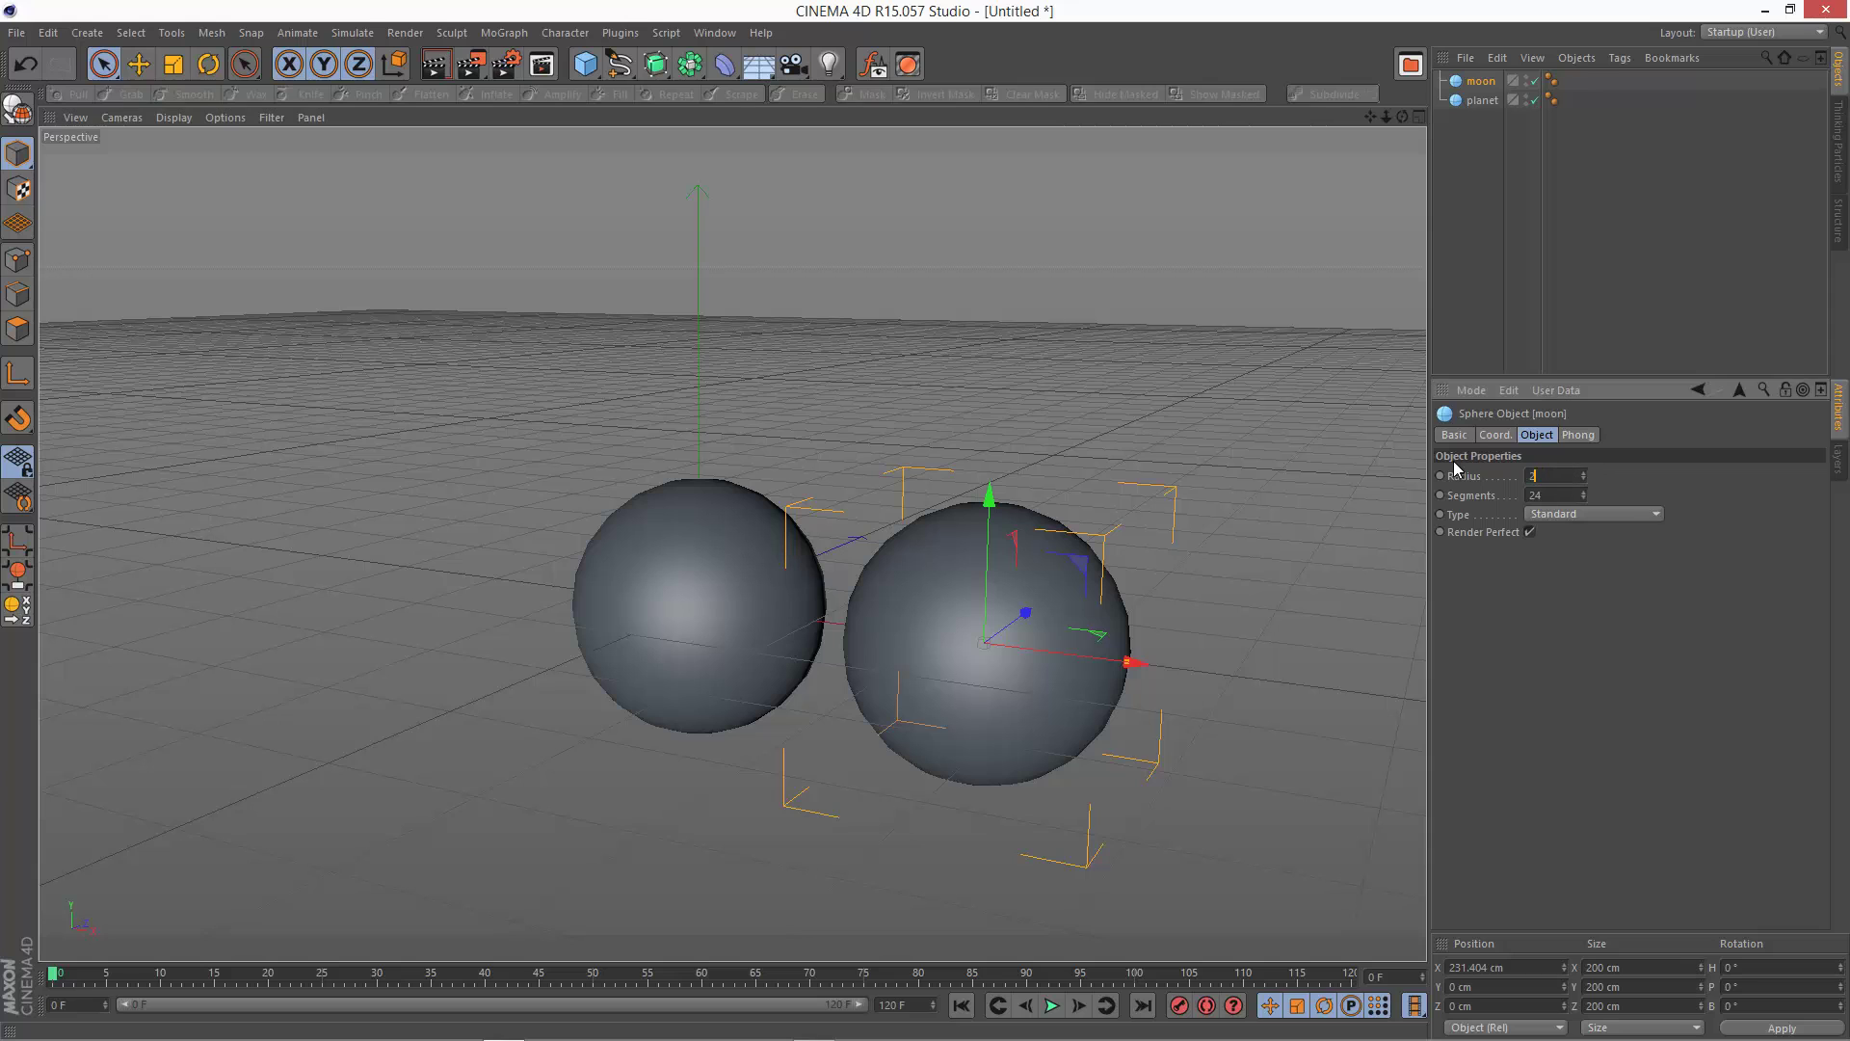
{"action": "type", "text": "0"}
{"action": "key", "text": "Return"}
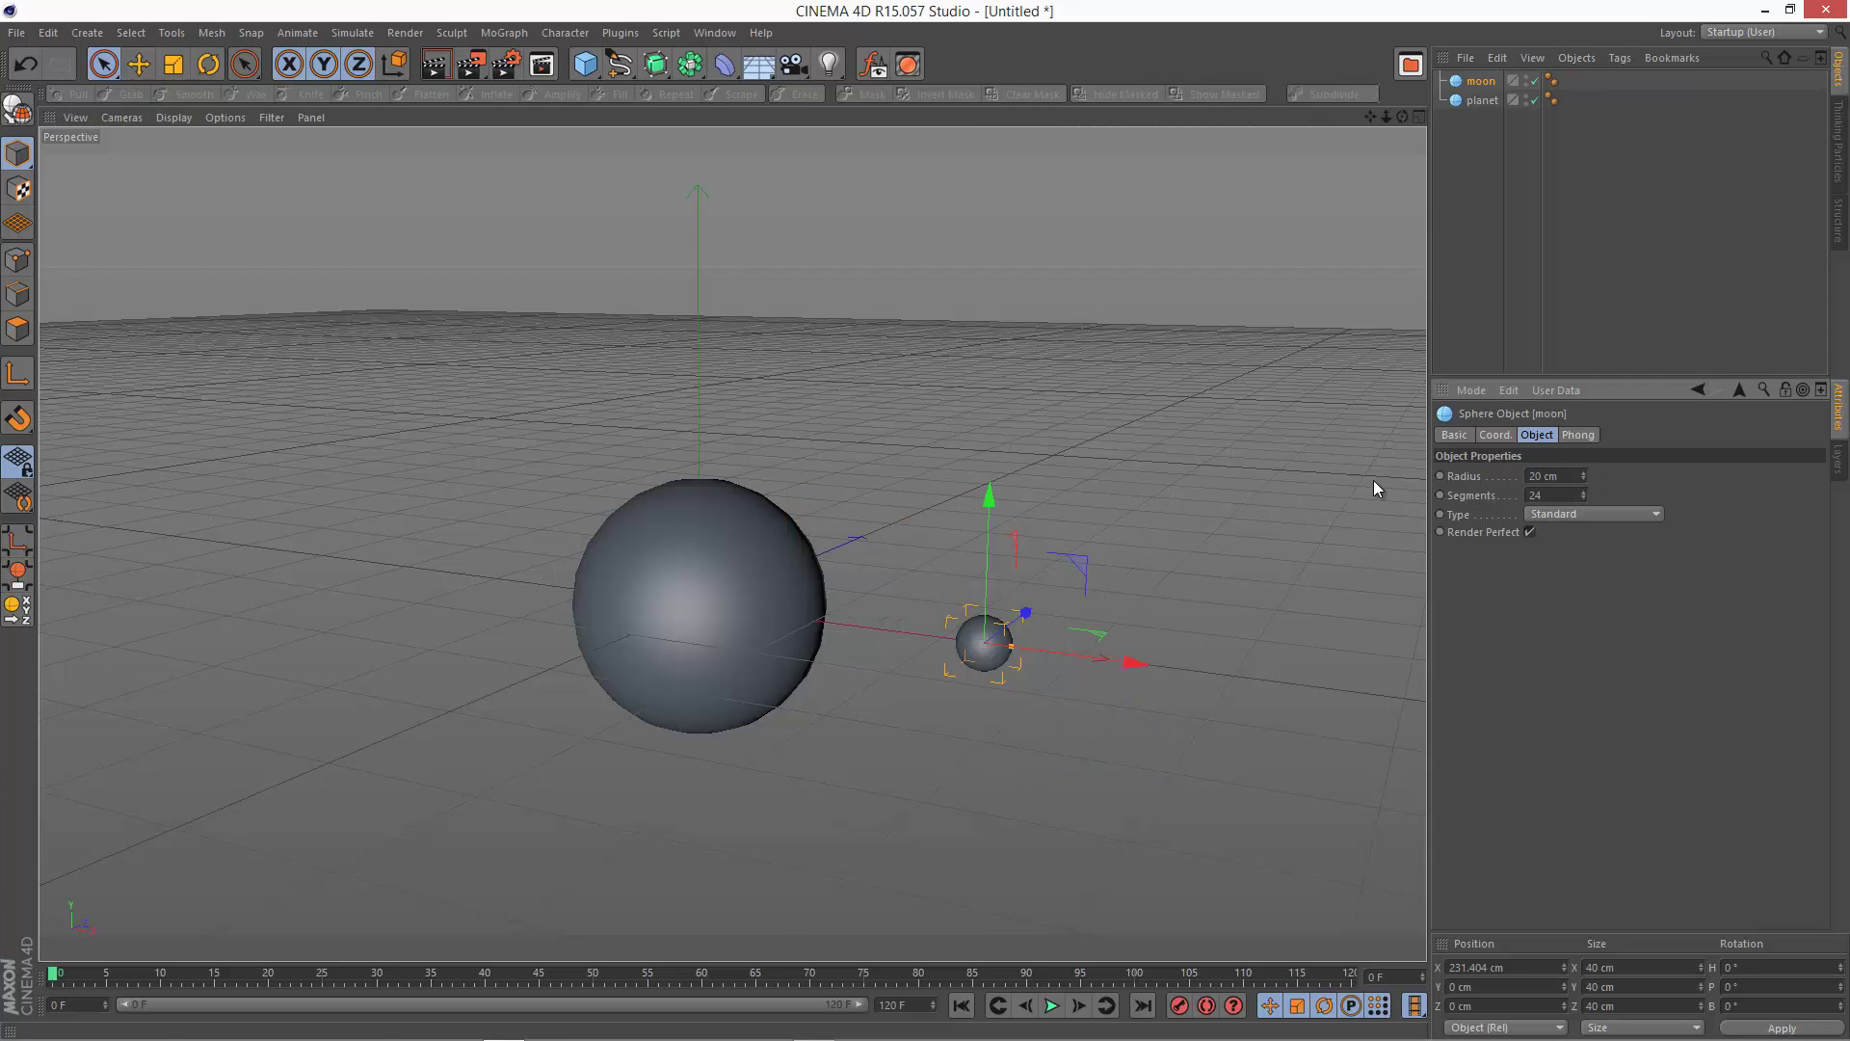
{"action": "mouse_move", "coordinate": [1403, 115]}
{"action": "left_mouse_down"}
{"action": "mouse_move", "coordinate": [921, 518]}
{"action": "mouse_move", "coordinate": [1380, 120]}
{"action": "left_mouse_up"}
Step: Drag the grey material from the Material Manager onto the planet sphere
{"action": "left_click", "coordinate": [1470, 191]}
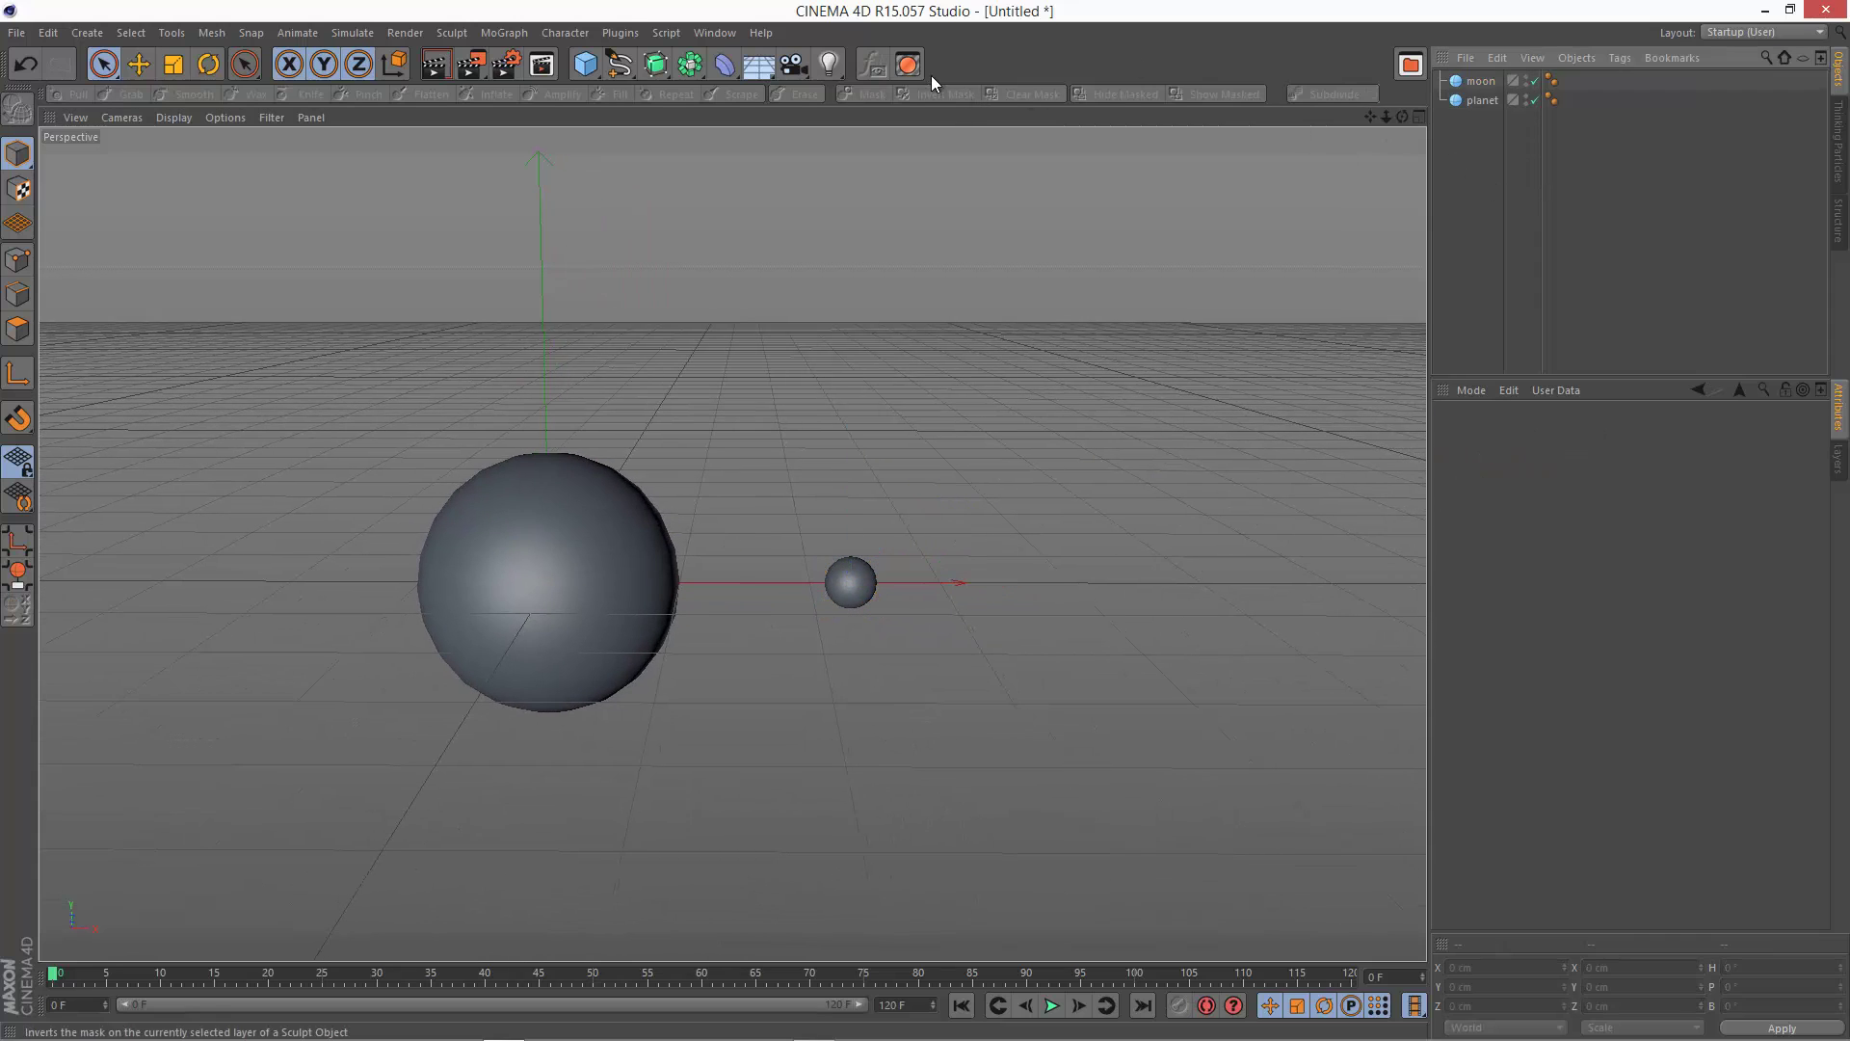
{"action": "key", "text": "shift+F2"}
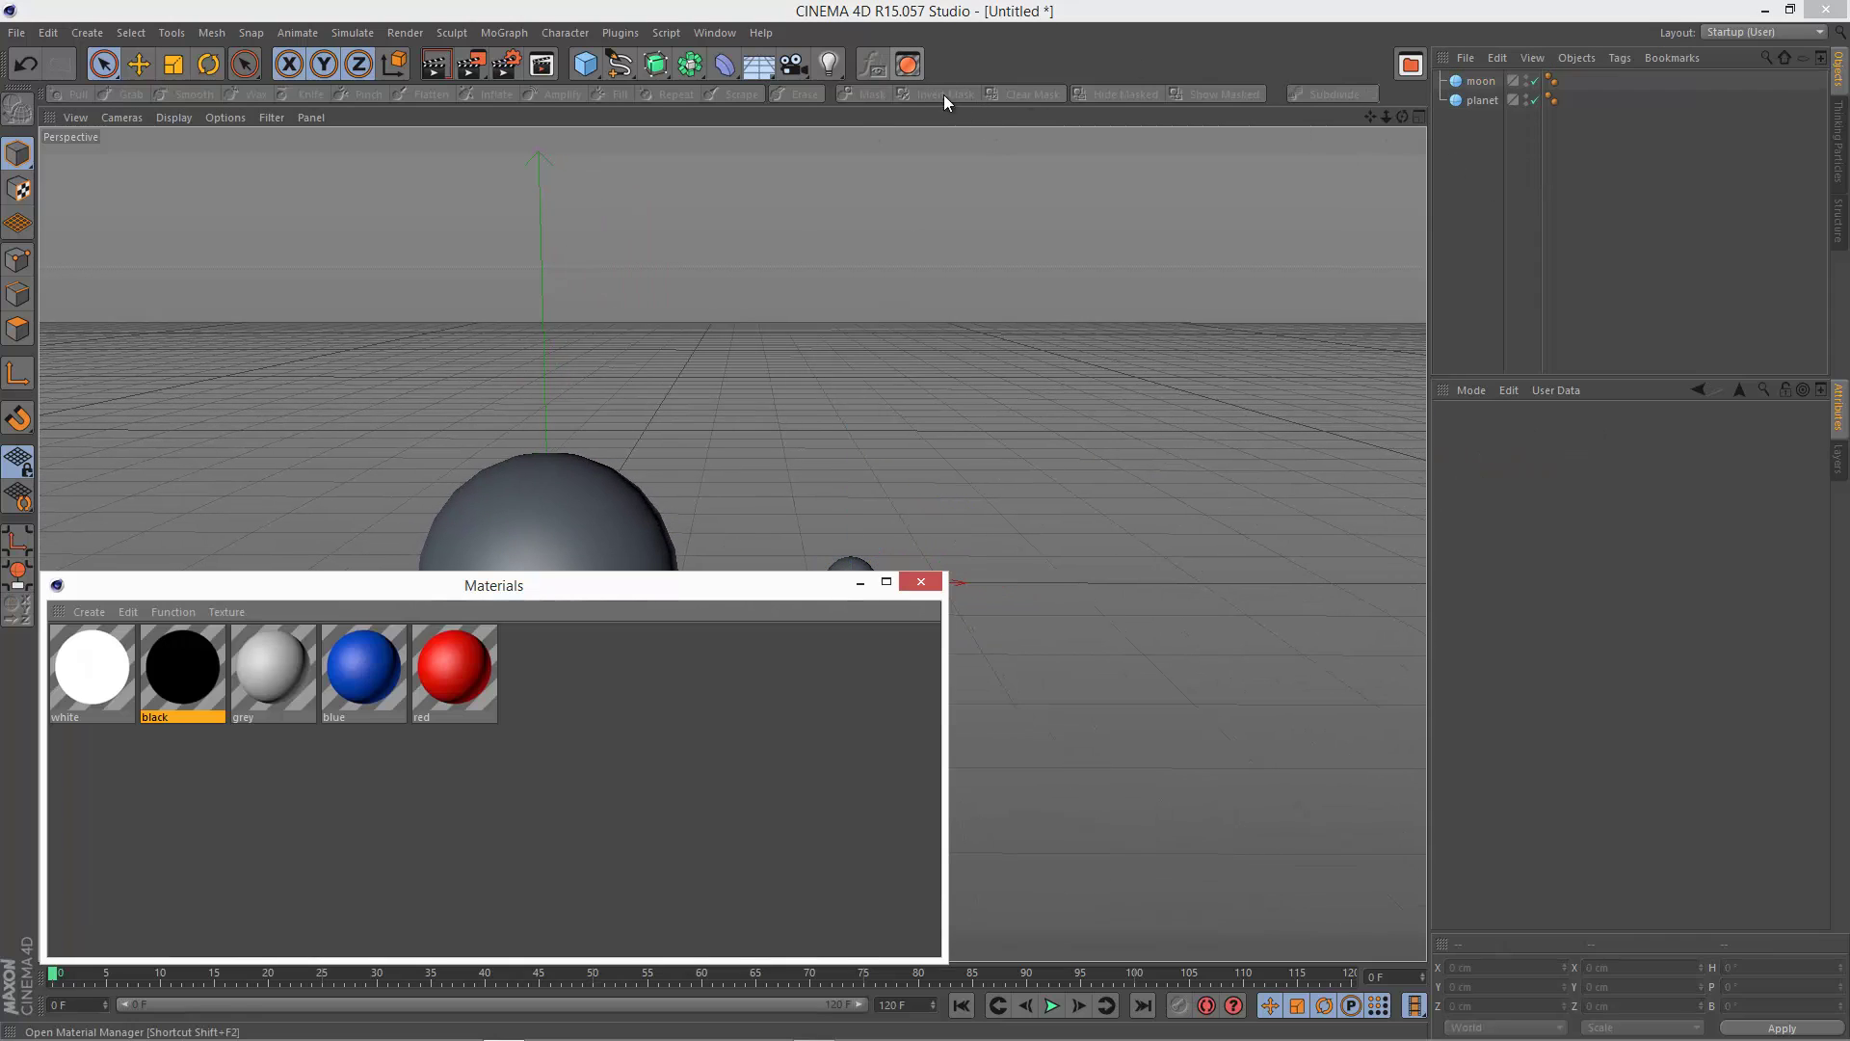
{"action": "left_click_drag", "start_coordinate": [273, 665], "coordinate": [526, 538]}
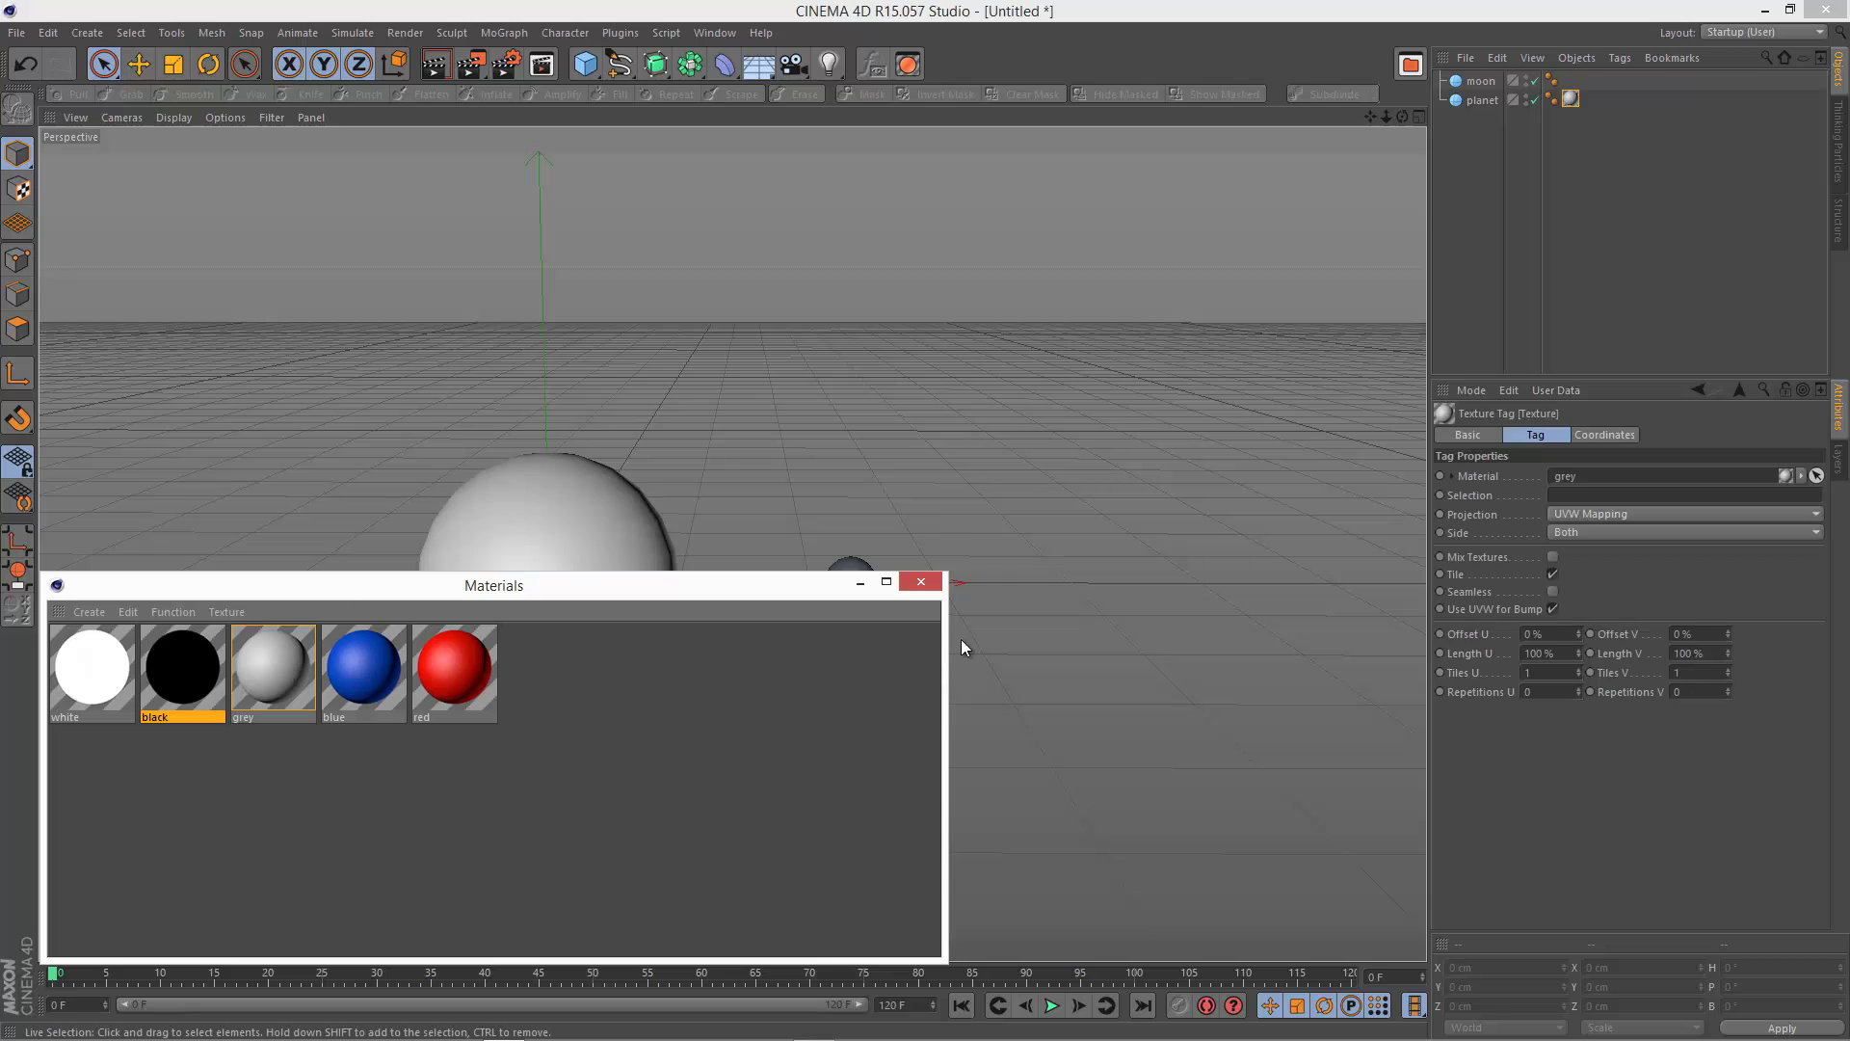
{"action": "left_click", "coordinate": [921, 582]}
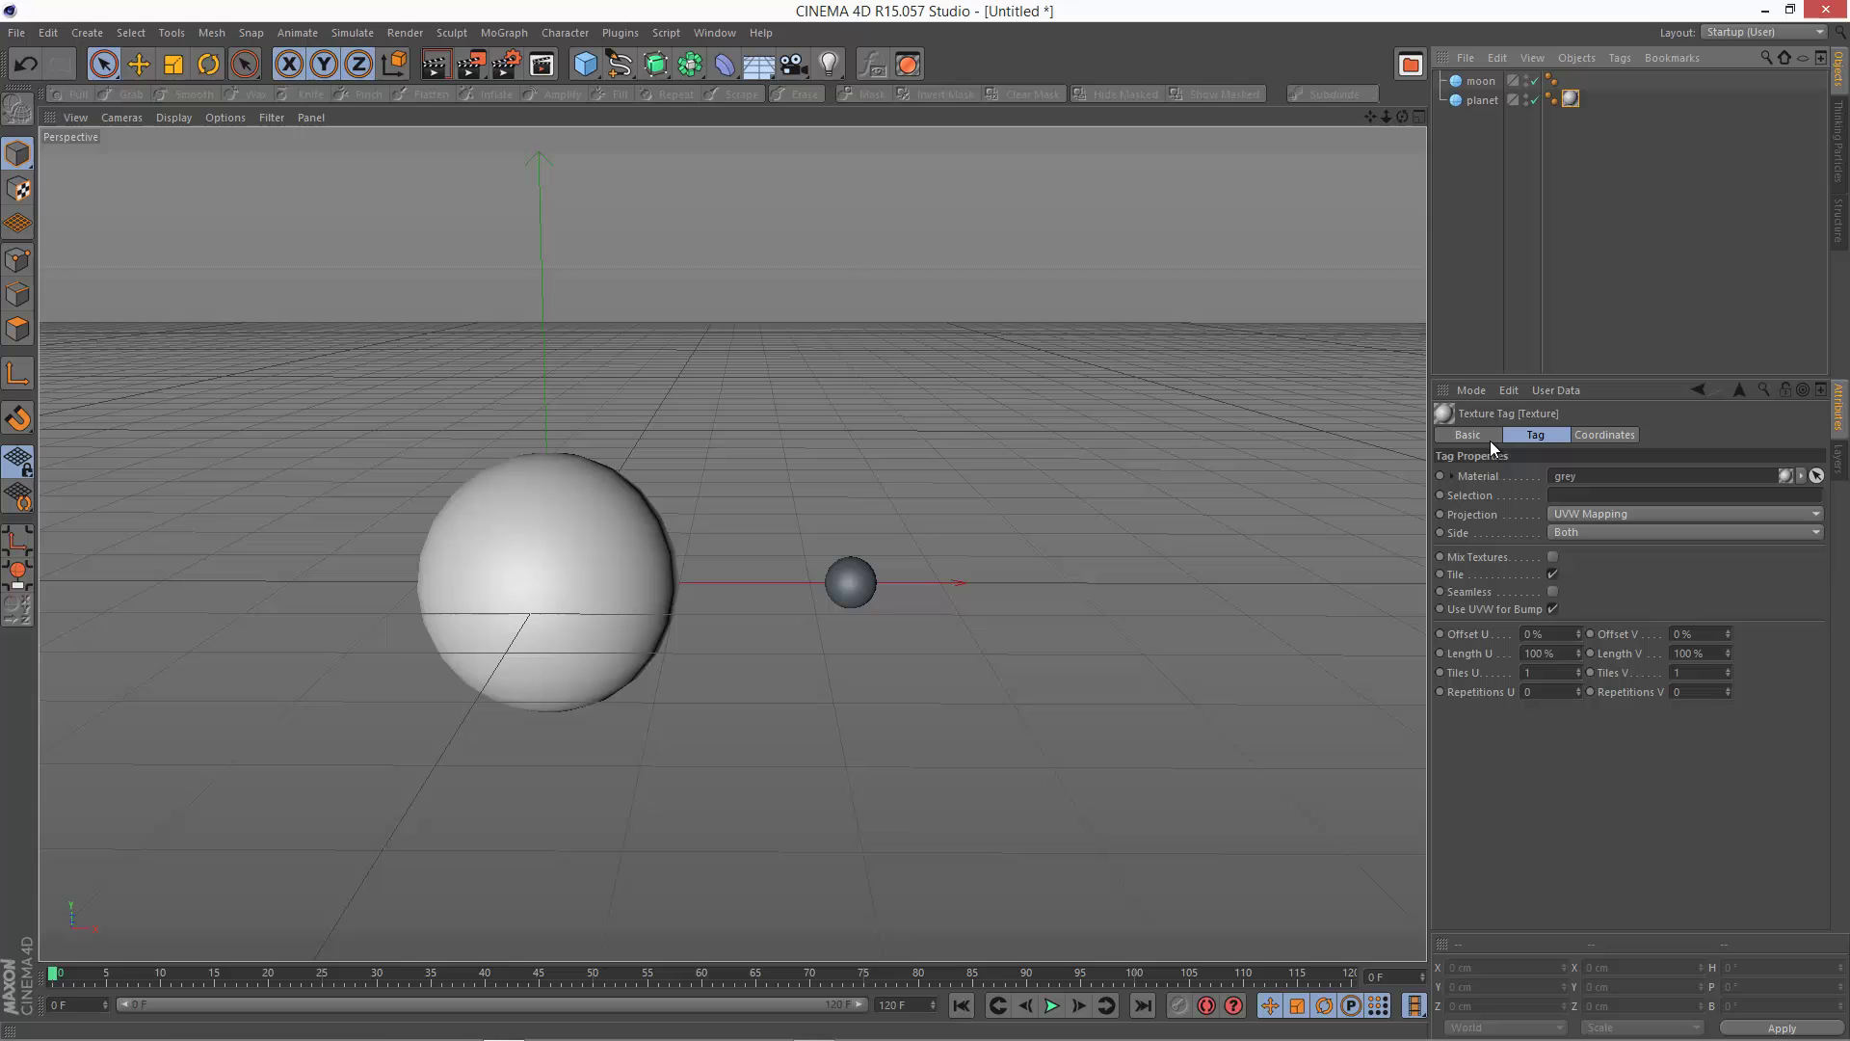
Step: Add a Null object and give it an XPresso expression tag
{"action": "left_click", "coordinate": [585, 63]}
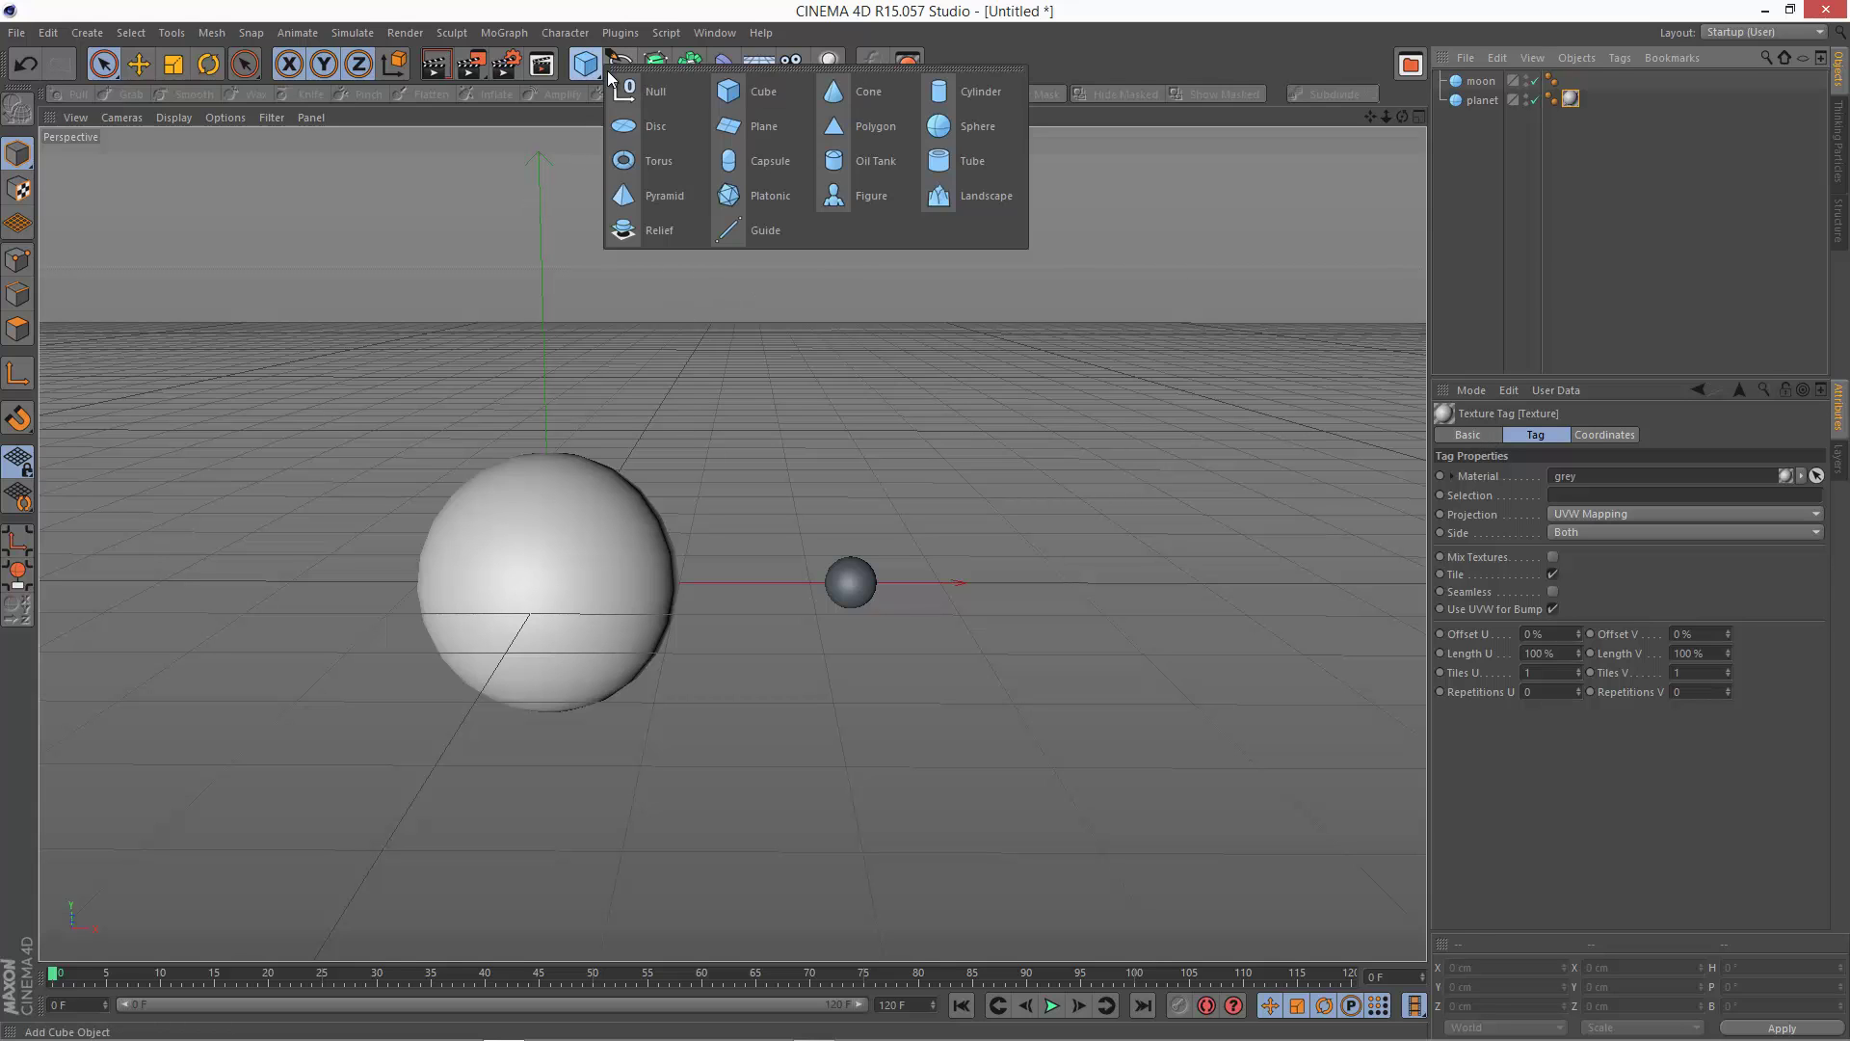
{"action": "left_click", "coordinate": [647, 91]}
{"action": "left_click", "coordinate": [1621, 57]}
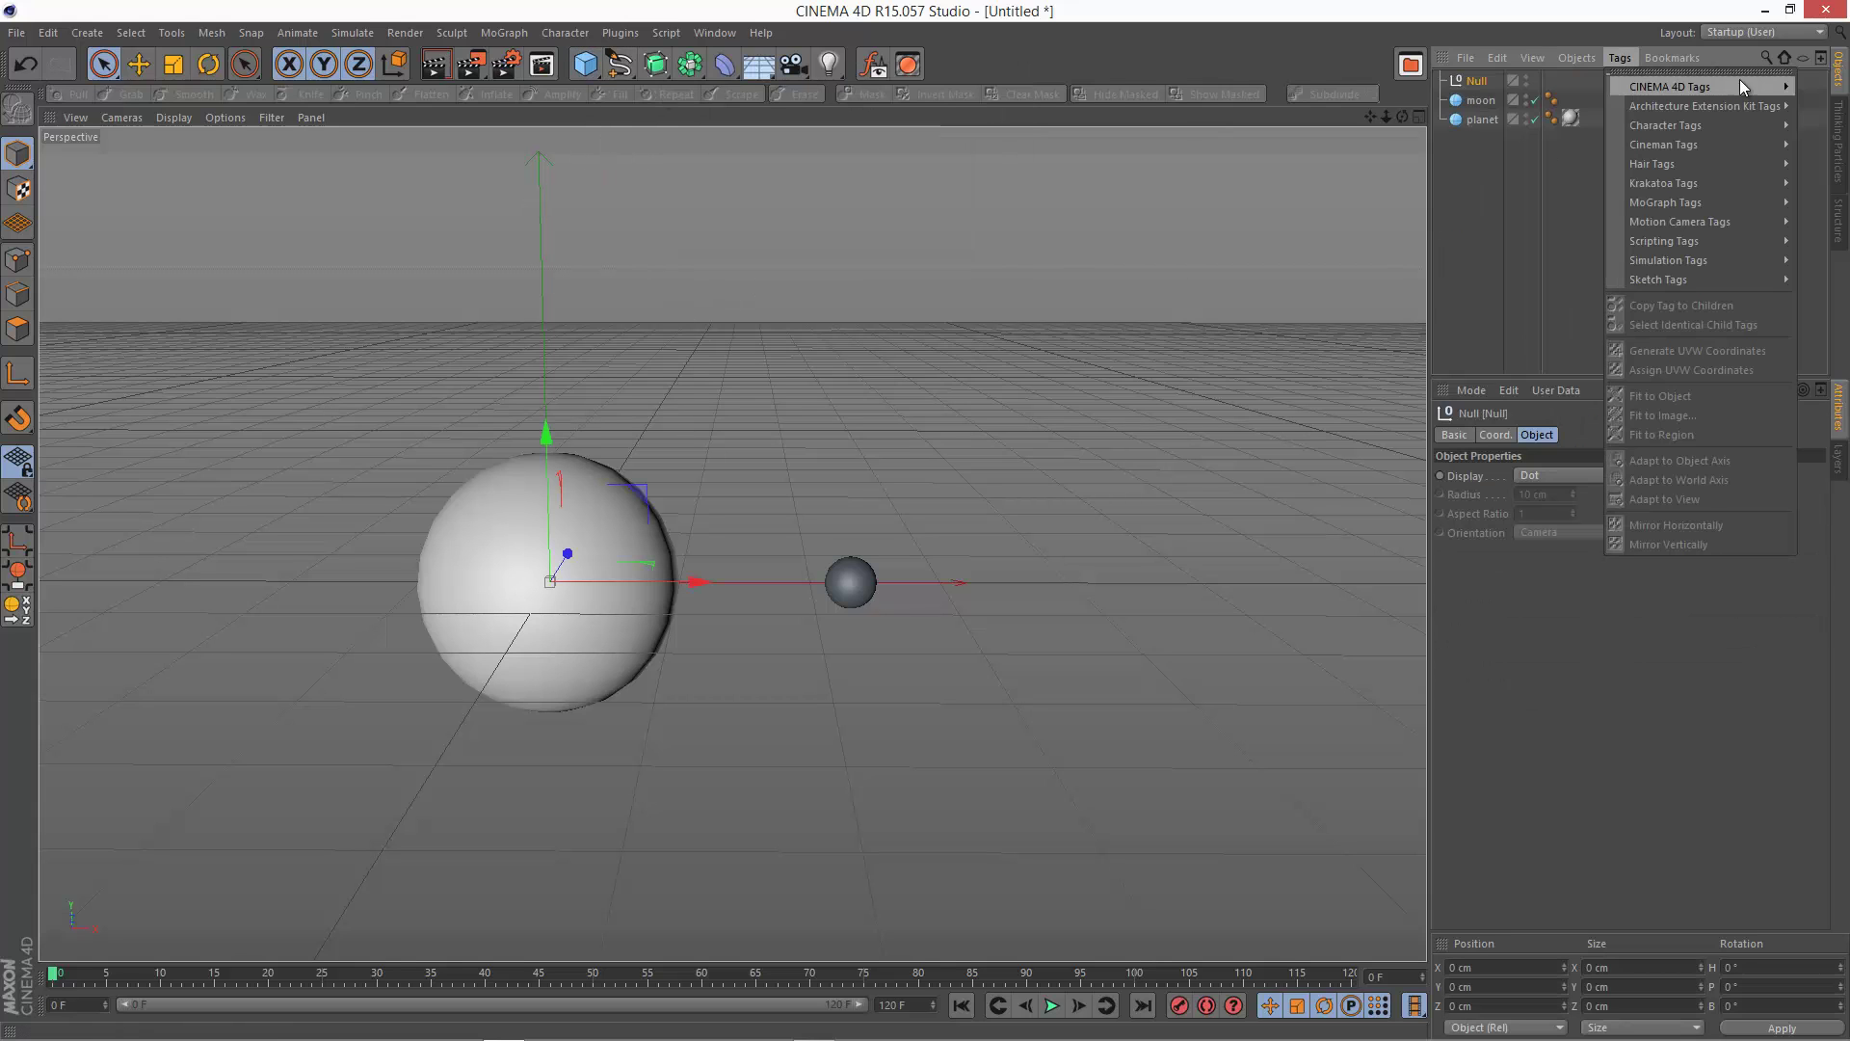
{"action": "mouse_move", "coordinate": [1657, 82]}
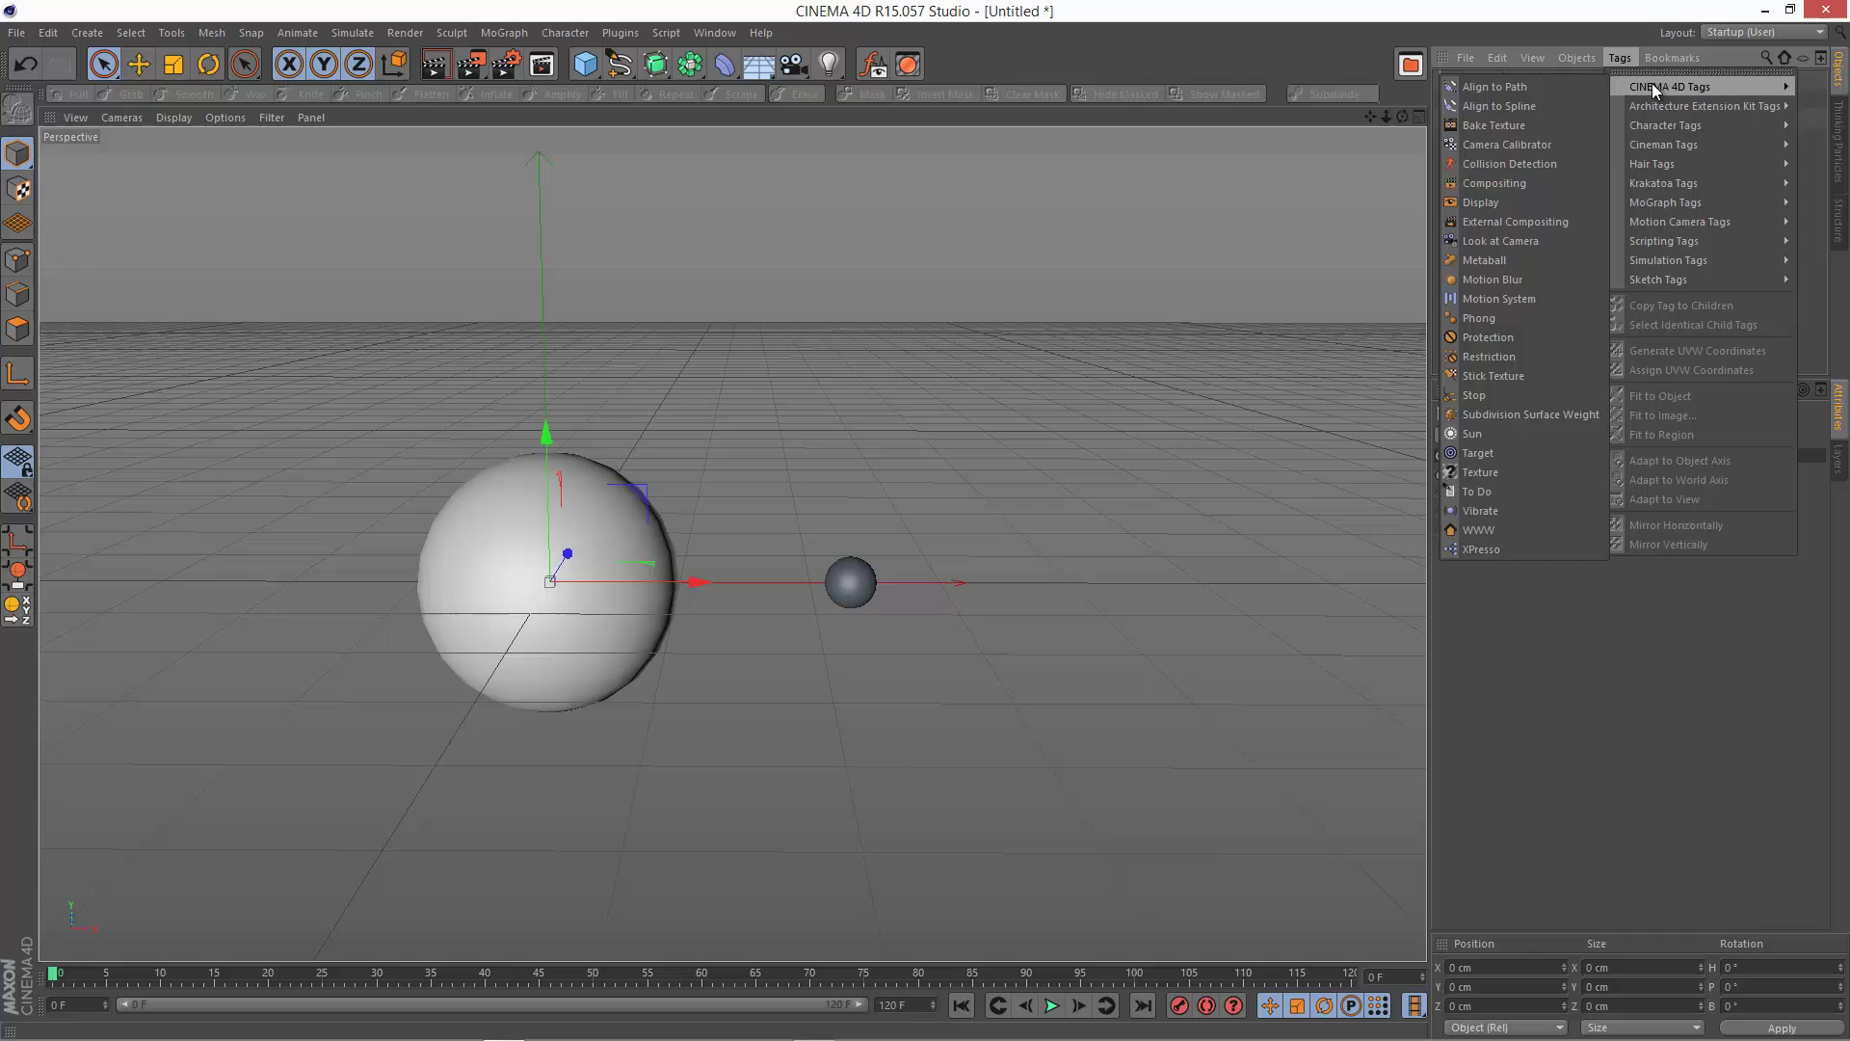
{"action": "left_click", "coordinate": [1558, 547]}
Step: Widen the XPresso Editor and drop planet and moon in as object nodes
{"action": "left_click_drag", "start_coordinate": [530, 131], "coordinate": [891, 362]}
{"action": "left_click_drag", "start_coordinate": [1123, 640], "coordinate": [1222, 640]}
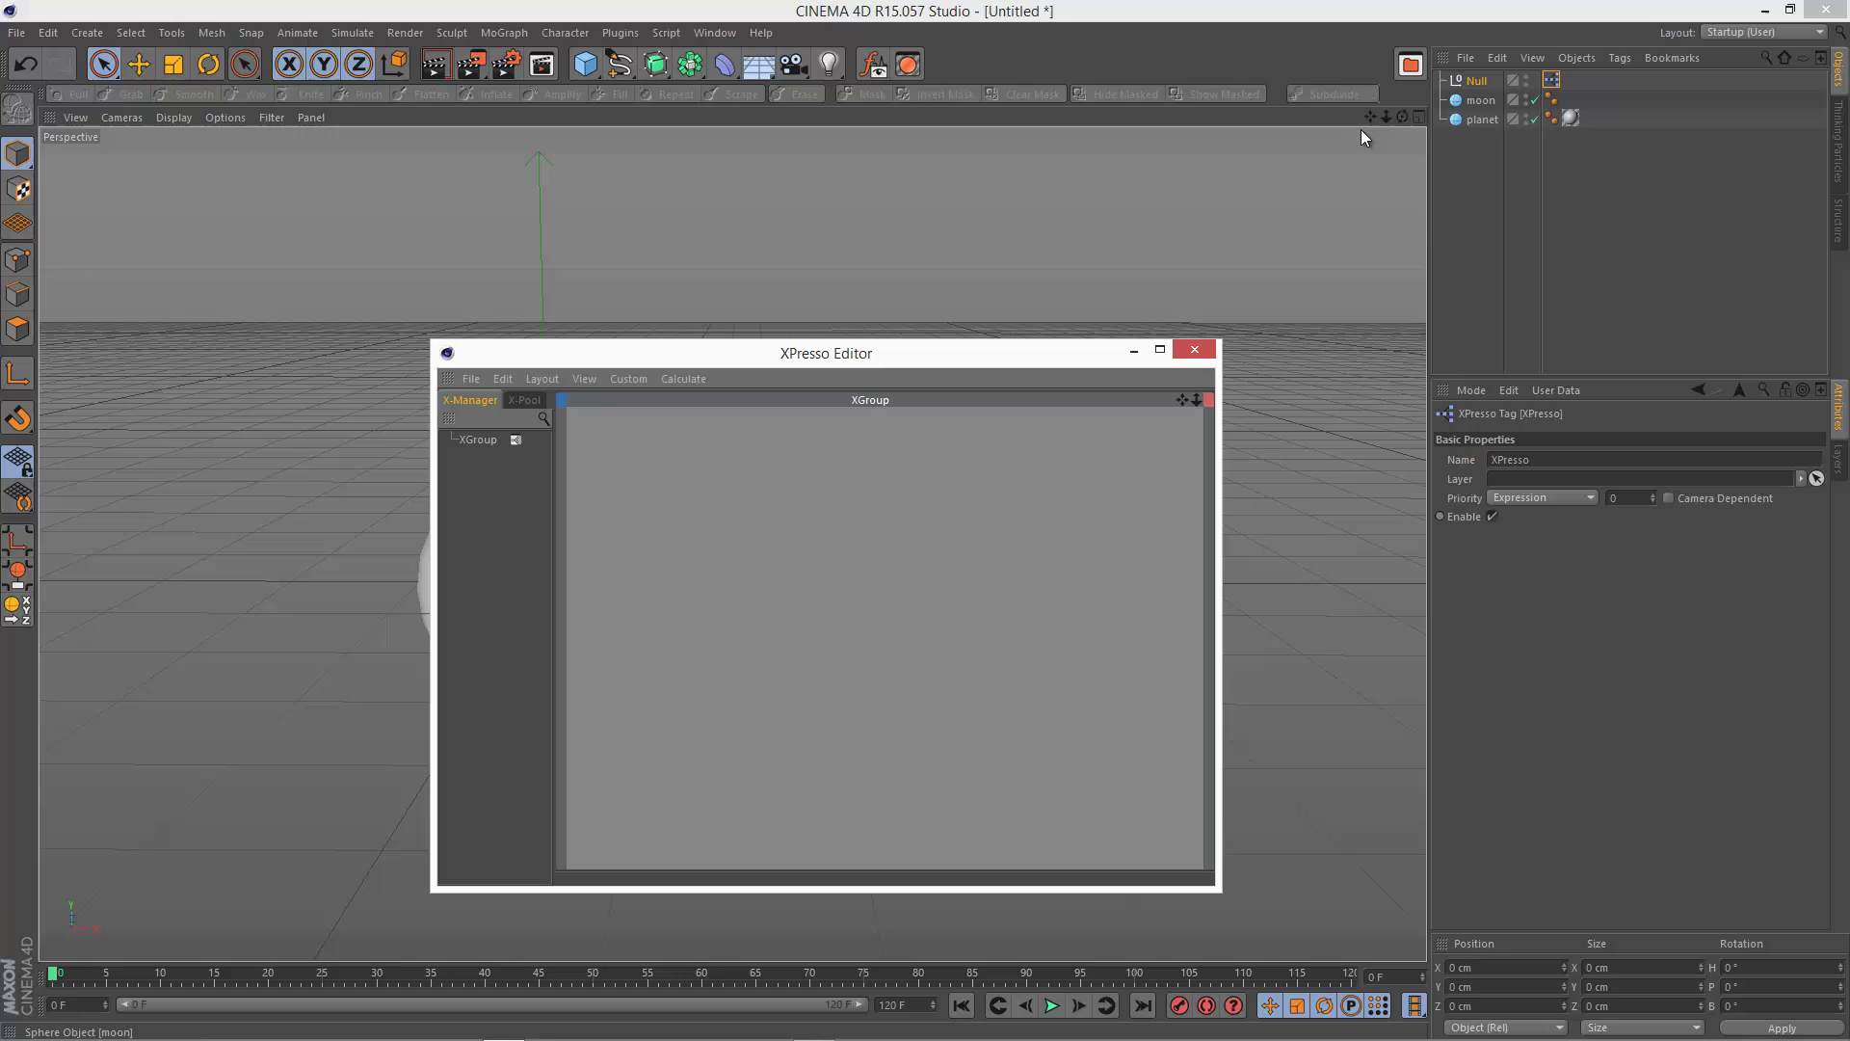
{"action": "left_click_drag", "start_coordinate": [1489, 126], "coordinate": [638, 530]}
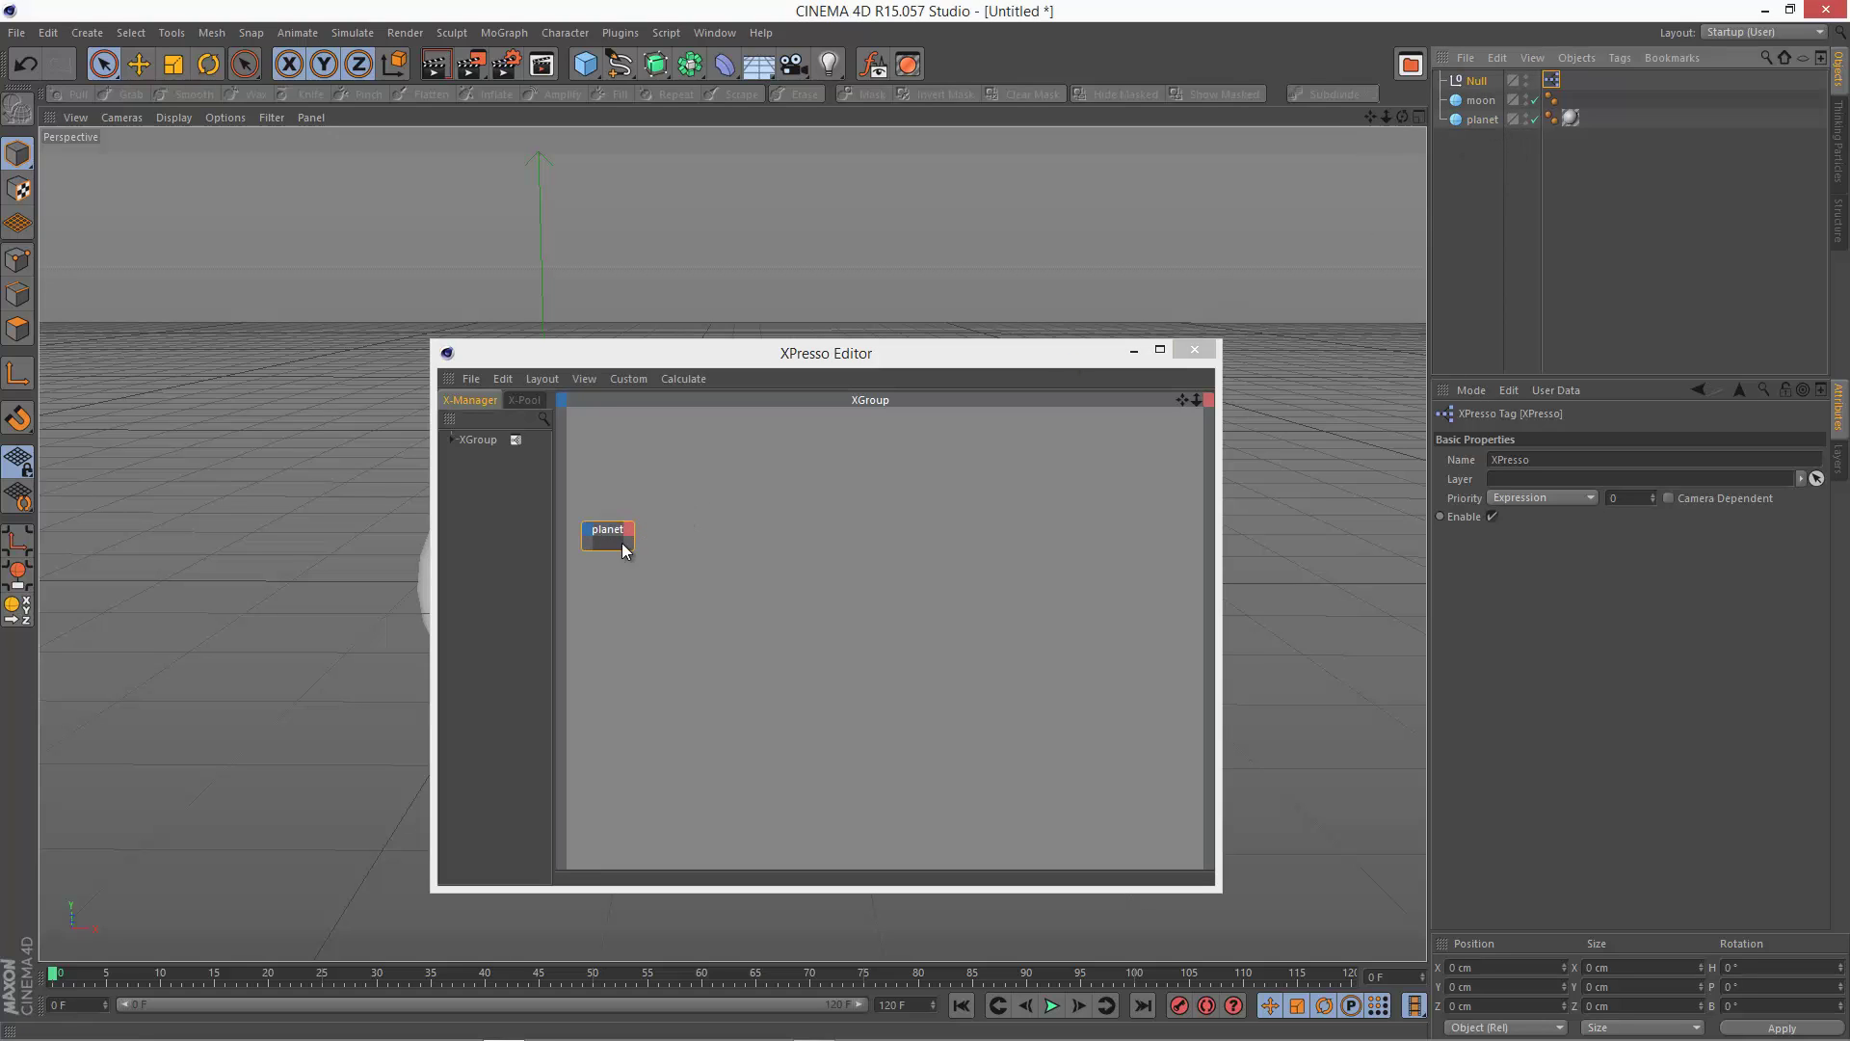
{"action": "left_click_drag", "start_coordinate": [636, 557], "coordinate": [679, 584]}
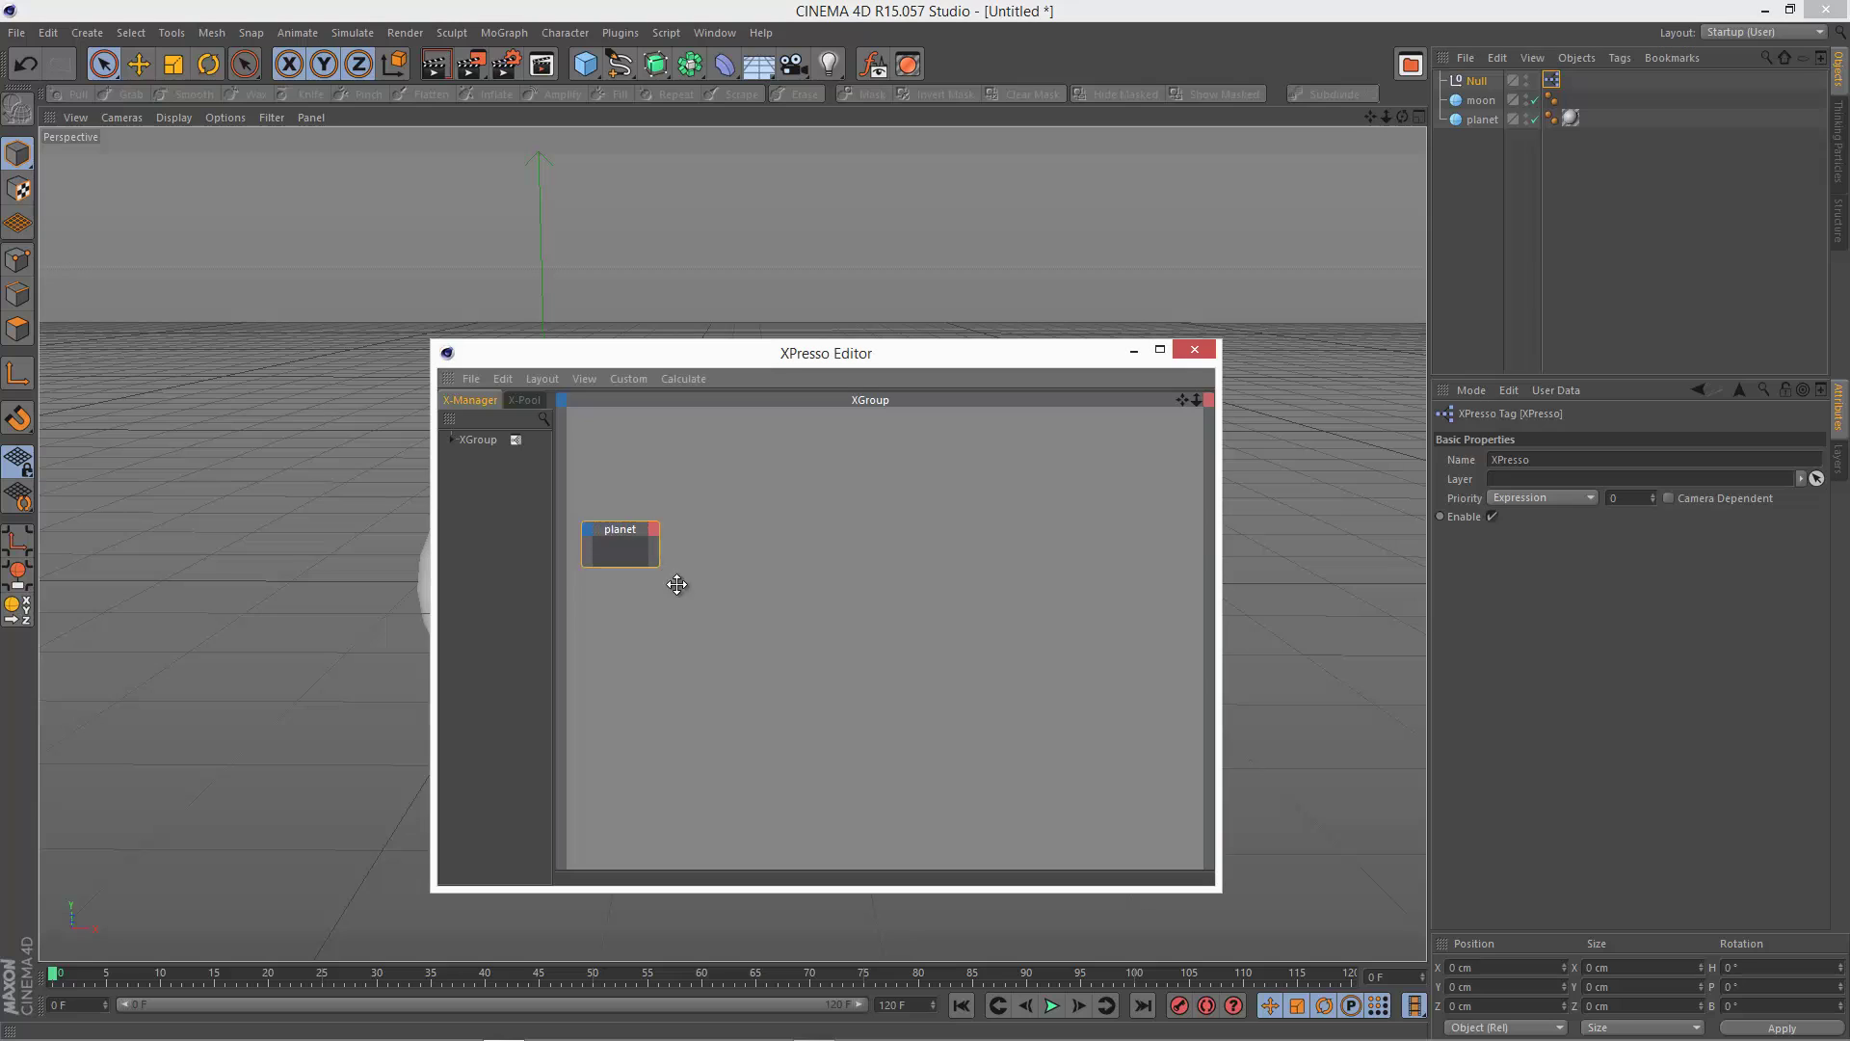
{"action": "left_click_drag", "start_coordinate": [1085, 537], "coordinate": [1128, 529]}
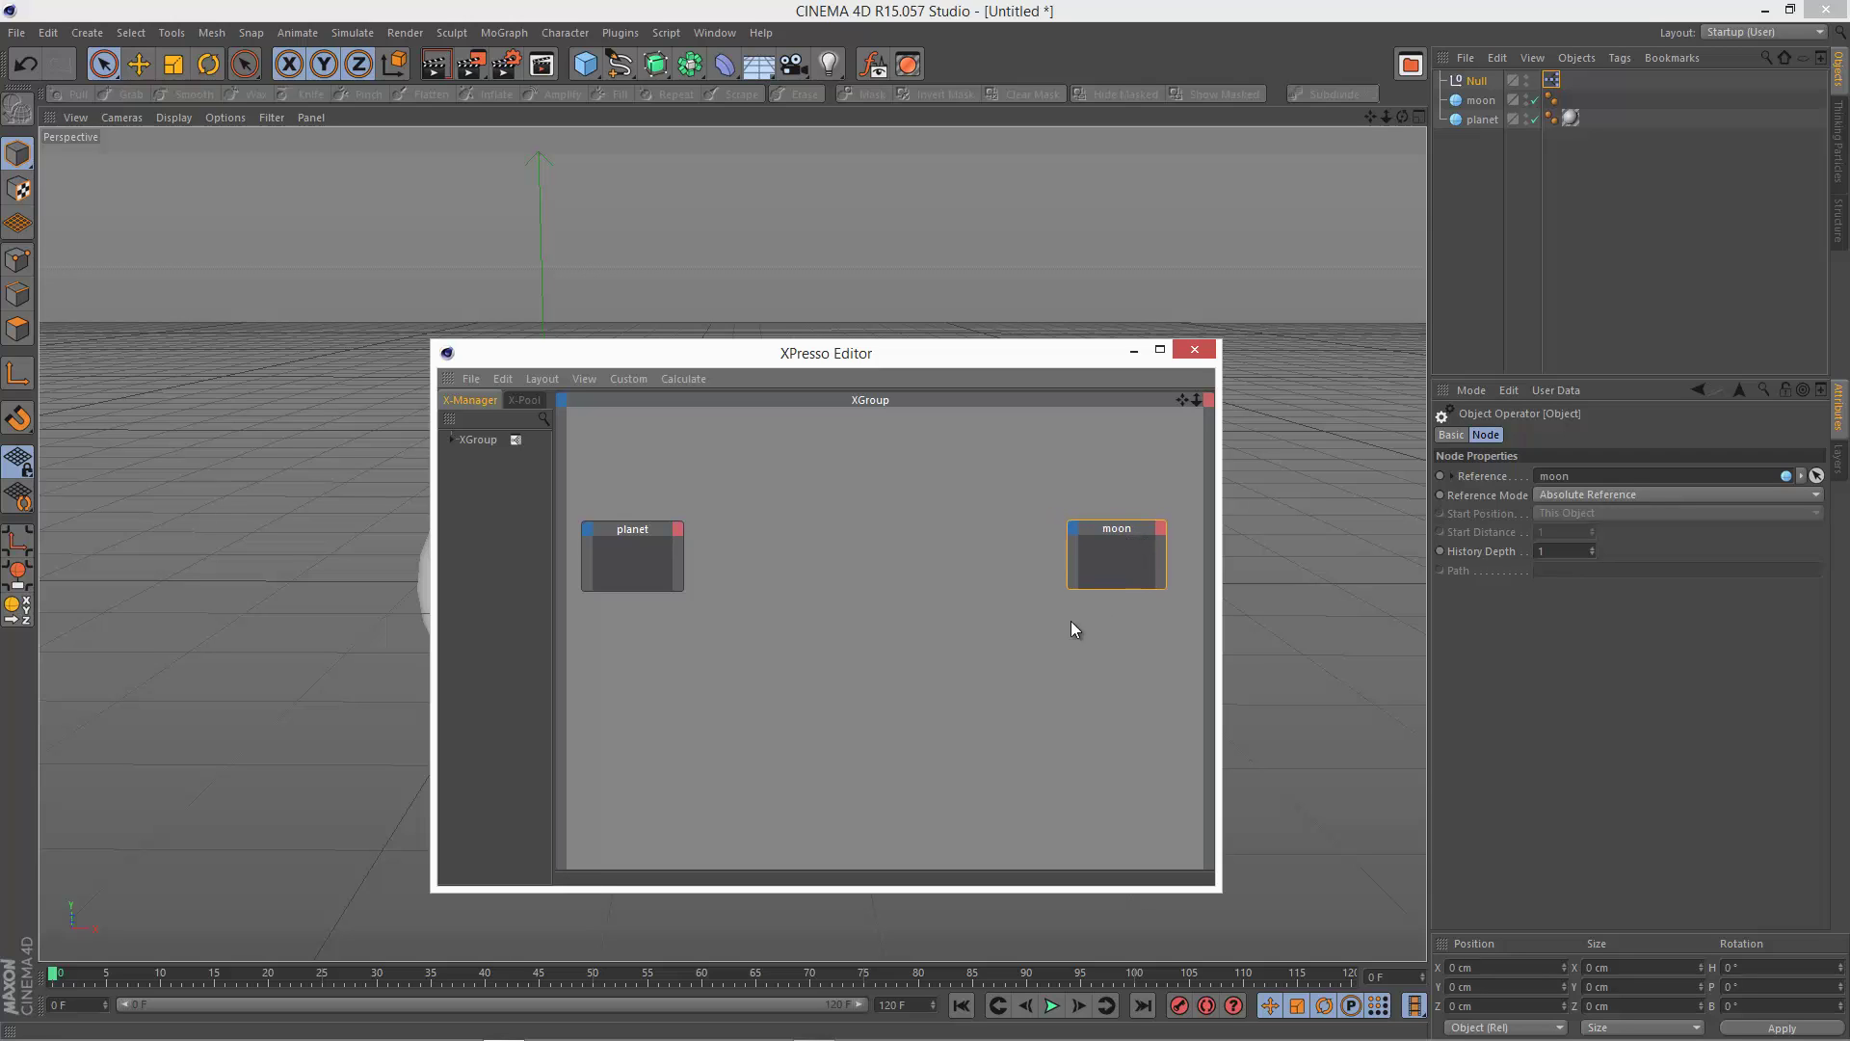
Step: Search the X-Pool for 'memory' and drop a Memory node between planet and moon
{"action": "left_click", "coordinate": [520, 402]}
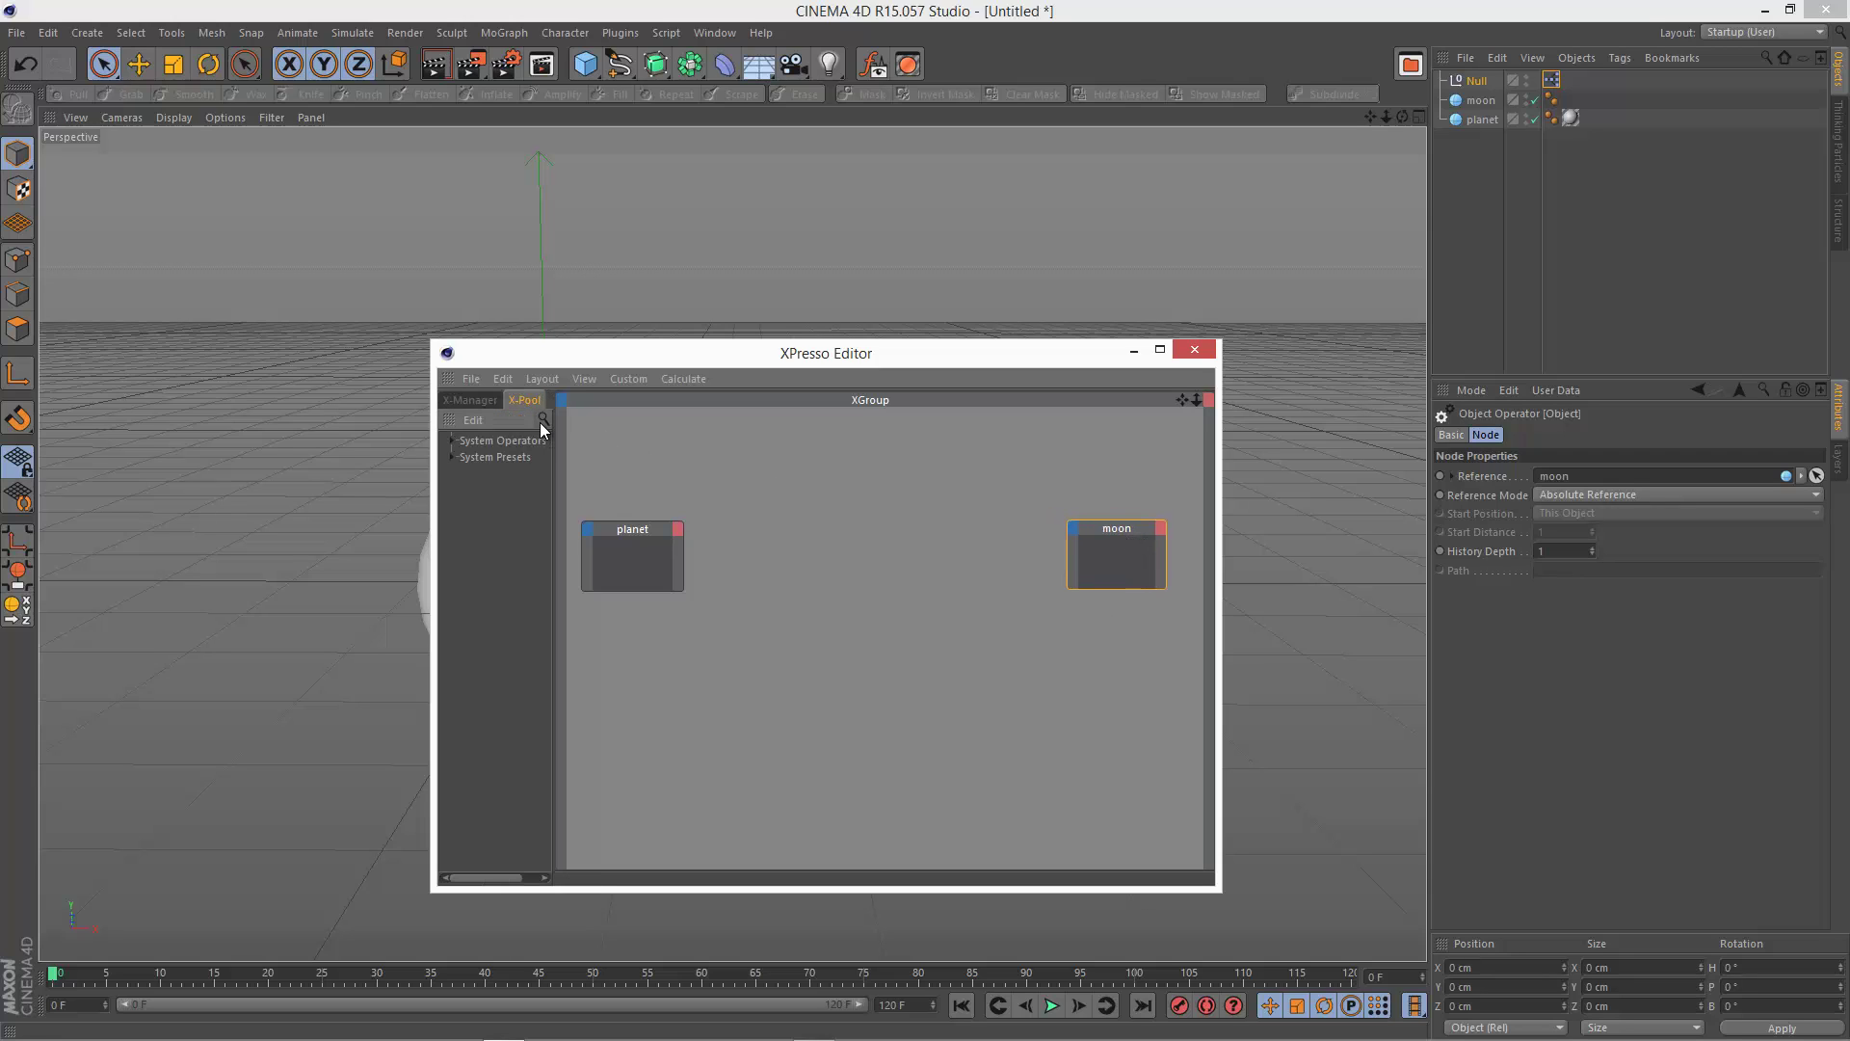
{"action": "left_click", "coordinate": [543, 419]}
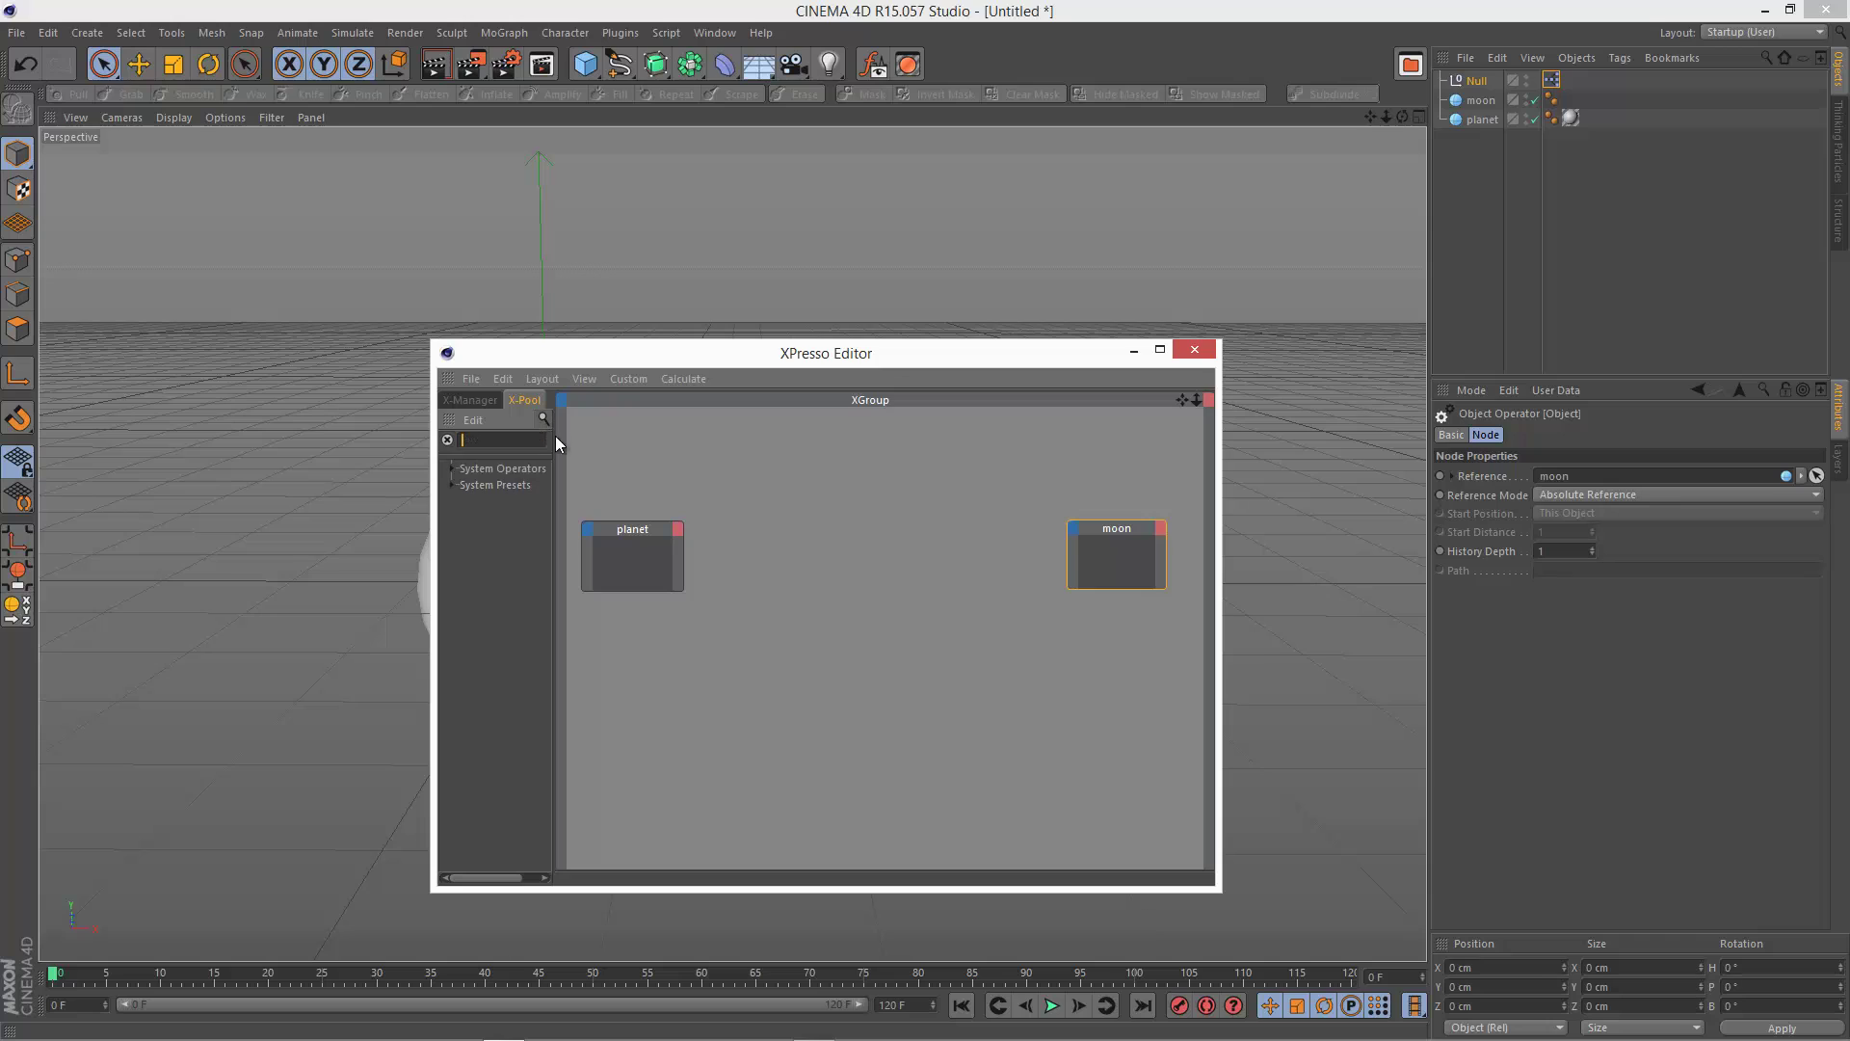
{"action": "type", "text": "memory"}
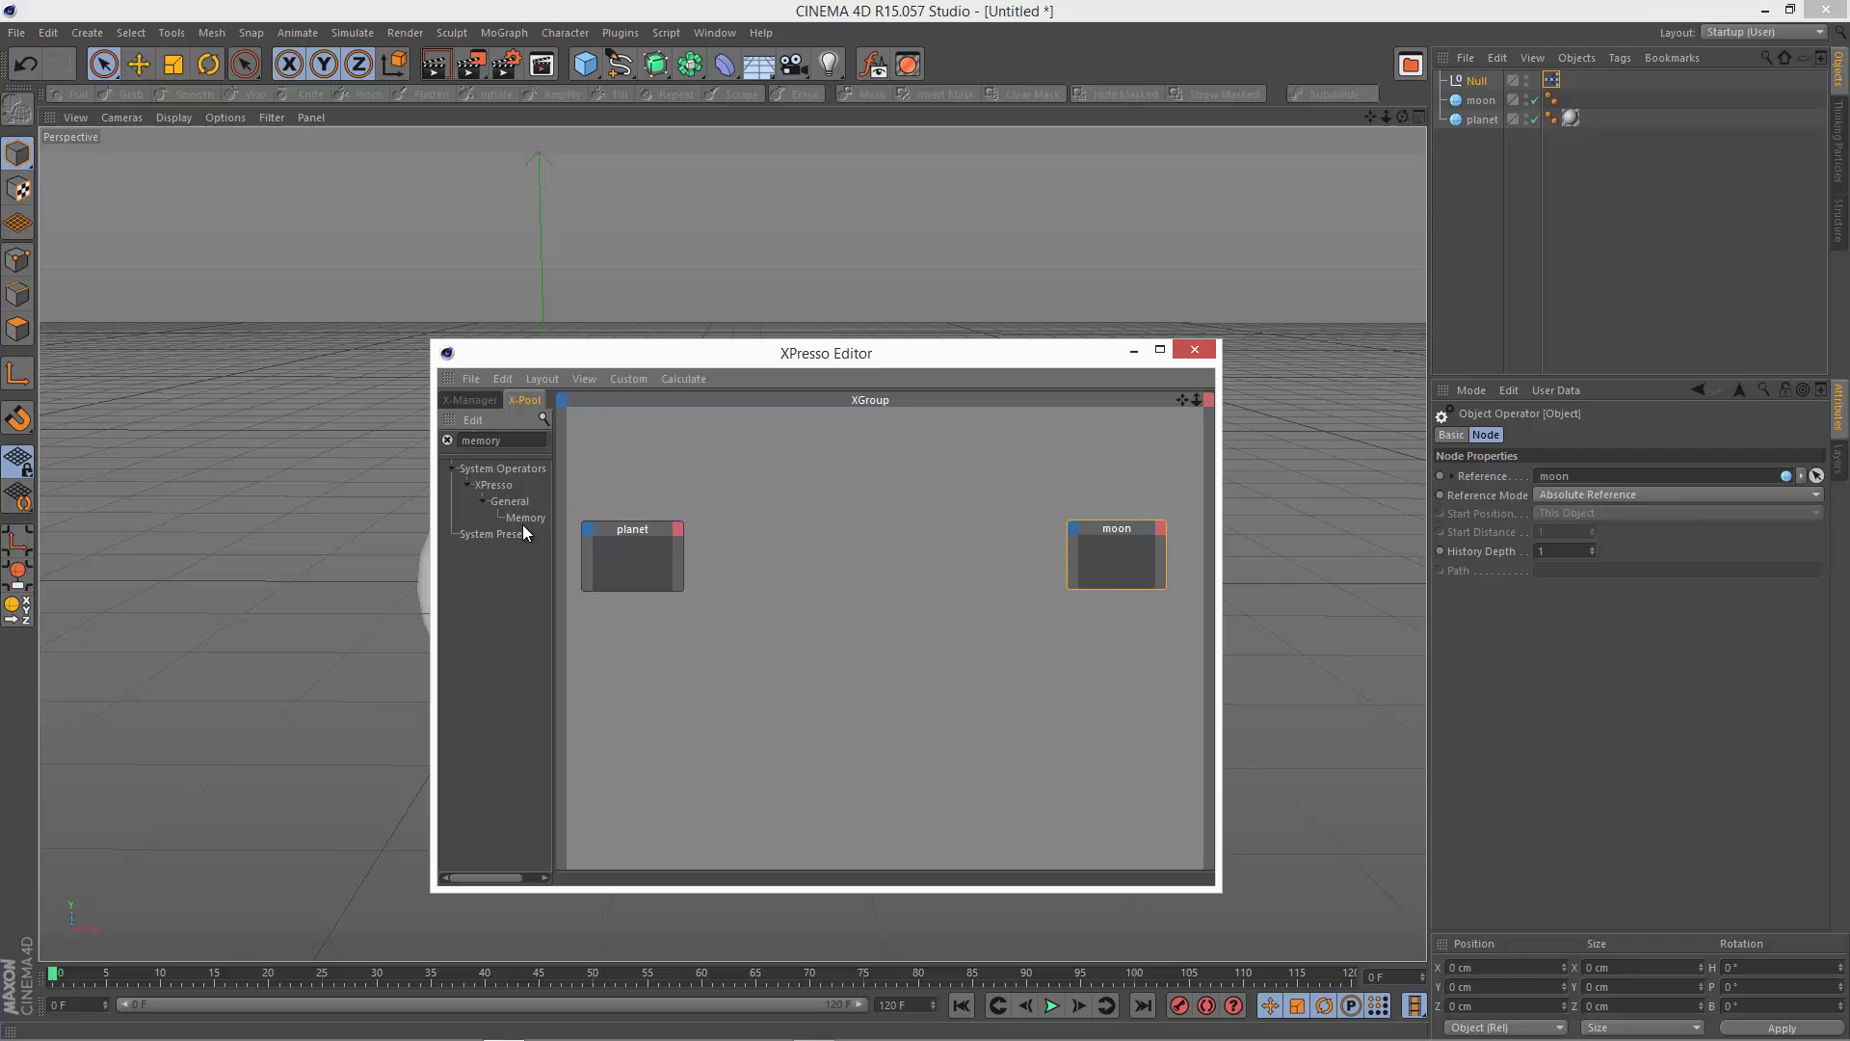
{"action": "left_click_drag", "start_coordinate": [526, 518], "coordinate": [872, 533]}
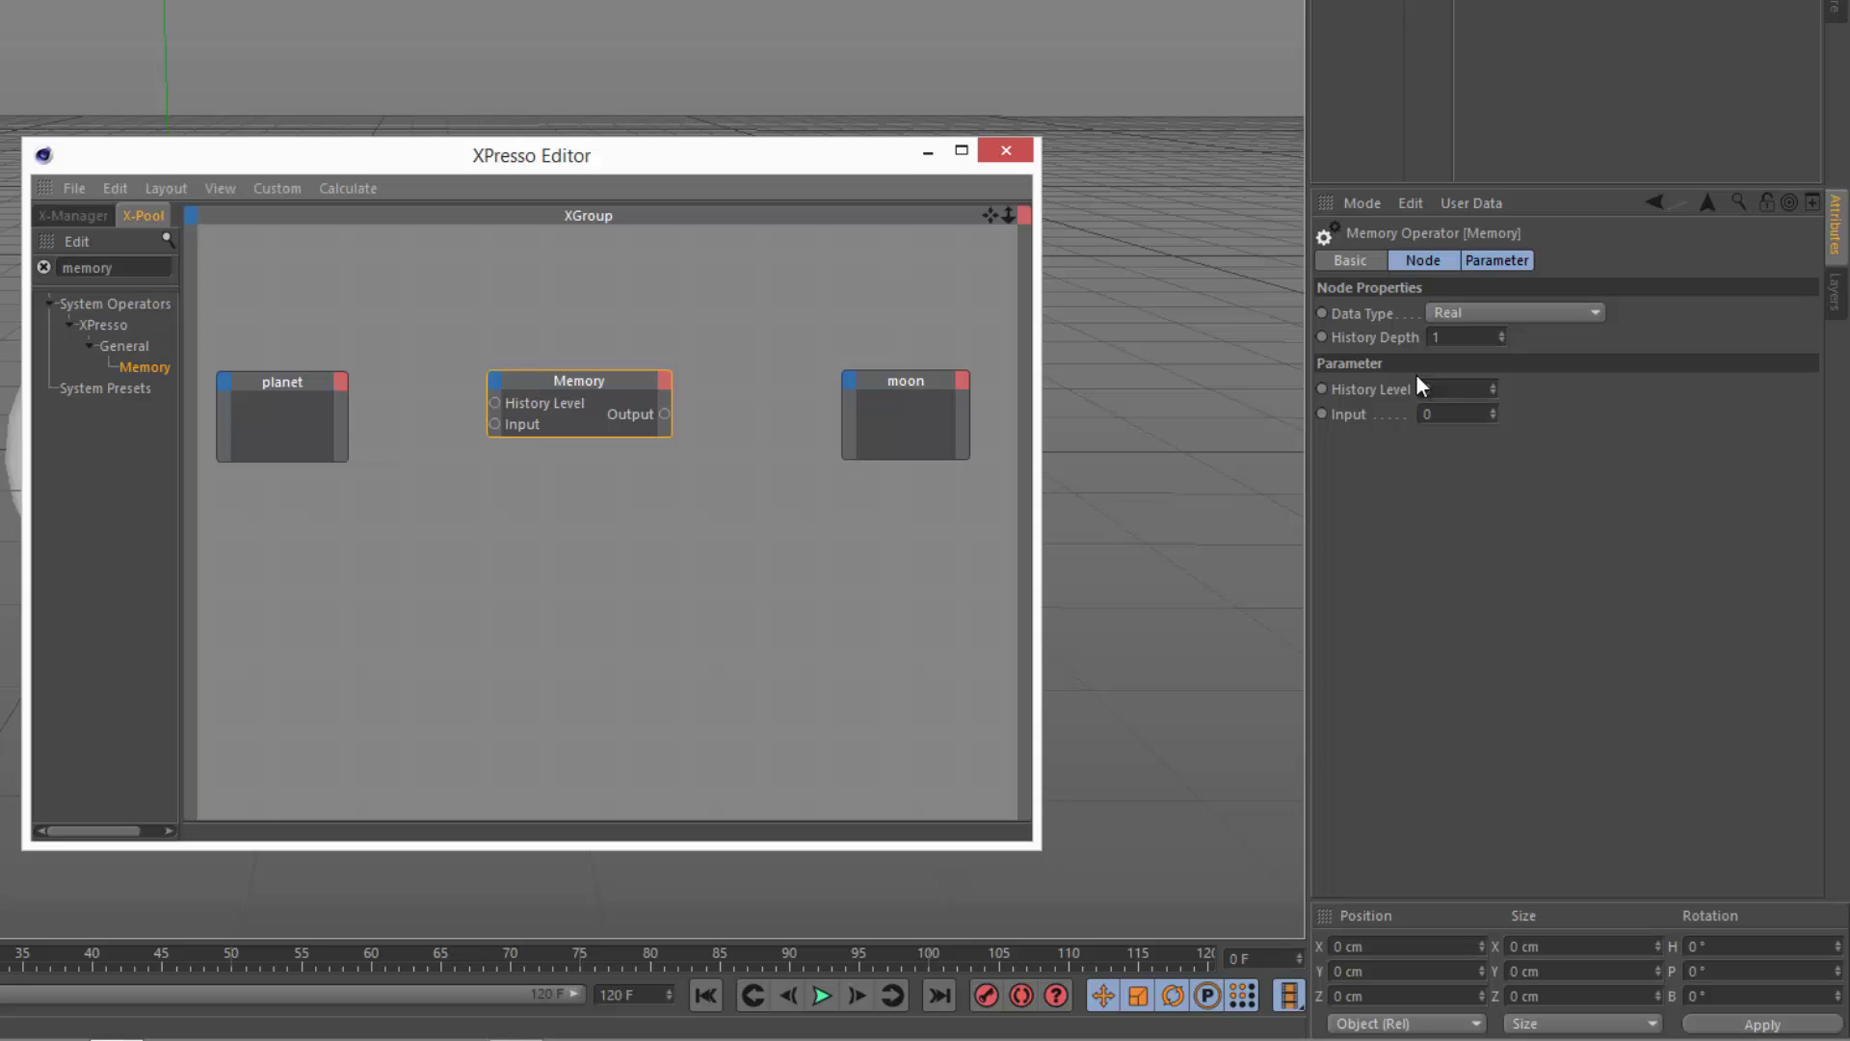
Step: Set the Memory node's History Depth to 100
{"action": "left_click", "coordinate": [1454, 338]}
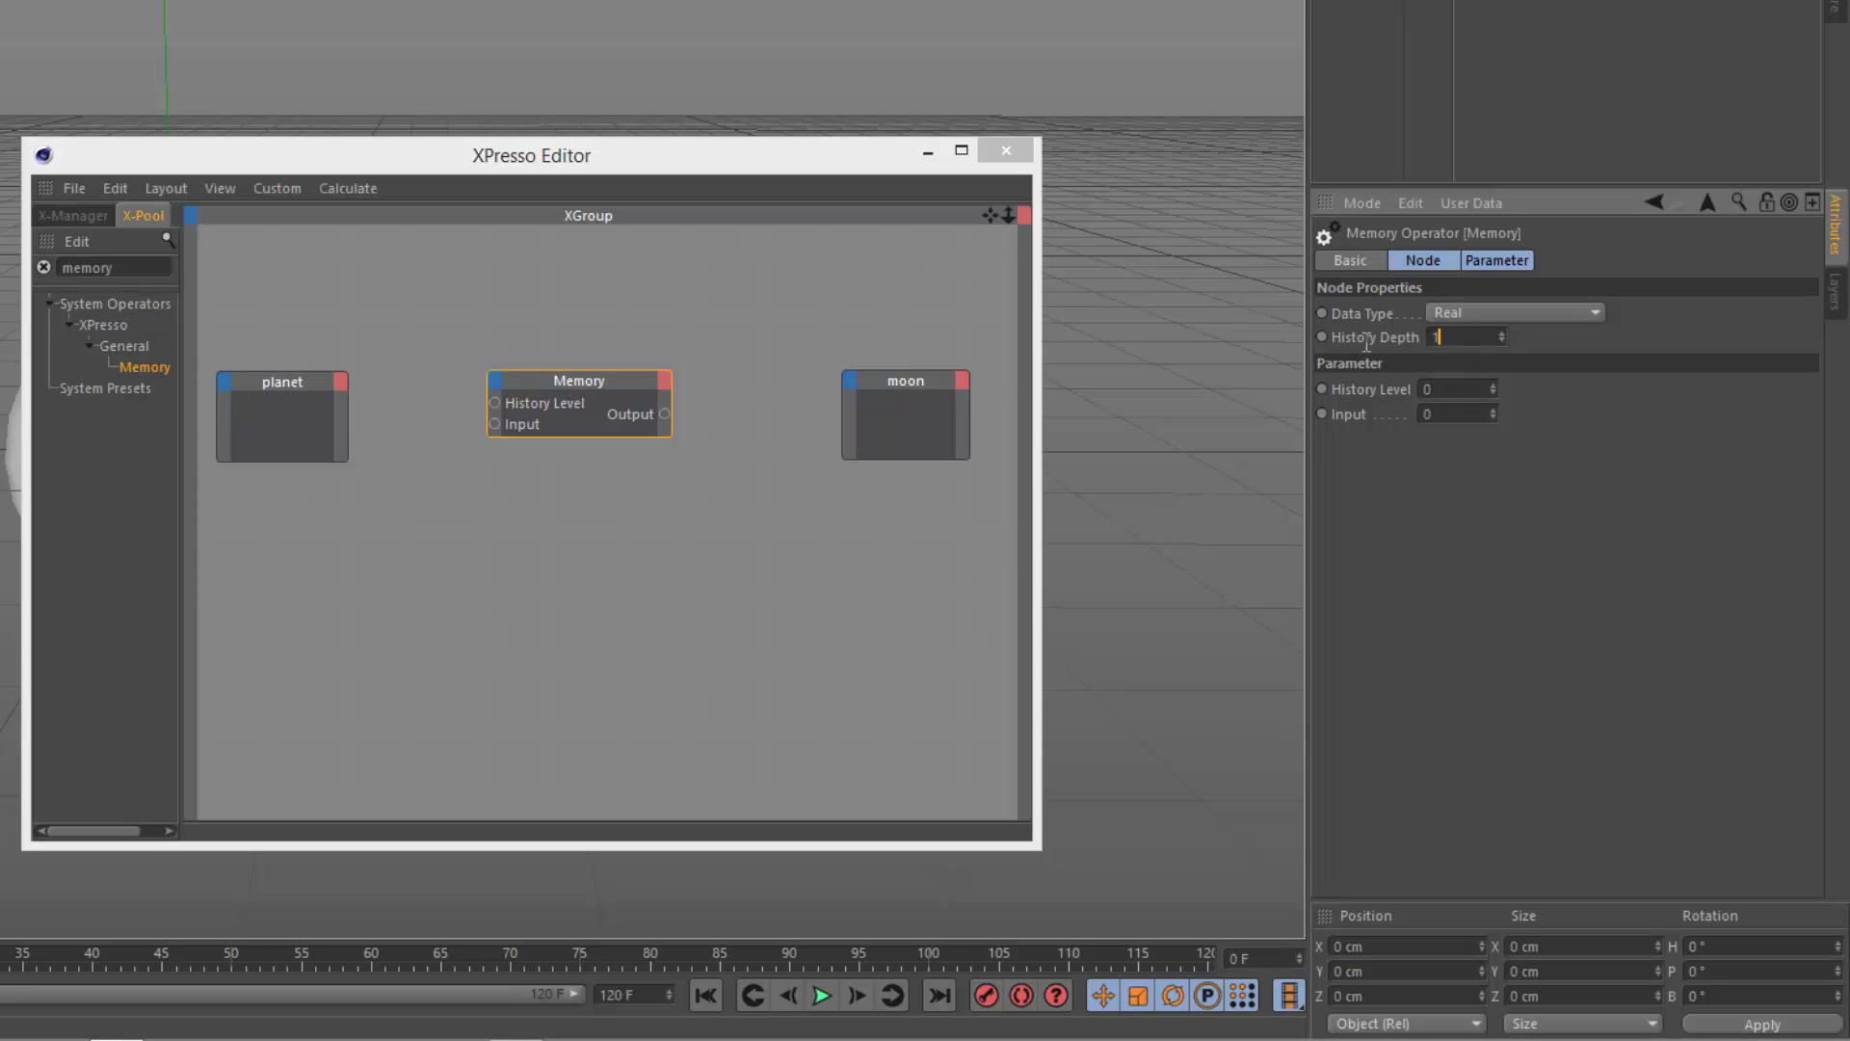
{"action": "type", "text": "100"}
{"action": "left_click", "coordinate": [1443, 390]}
{"action": "type", "text": "2"}
{"action": "left_click_drag", "start_coordinate": [1482, 336], "coordinate": [1334, 332]}
{"action": "left_click", "coordinate": [1504, 340]}
{"action": "left_click", "coordinate": [1503, 340]}
{"action": "left_click_drag", "start_coordinate": [1495, 344], "coordinate": [1314, 335]}
{"action": "type", "text": "100"}
Step: Set History Level to 30 and switch the Memory Data Type to Vector
{"action": "key", "text": "Tab"}
{"action": "type", "text": "30"}
{"action": "left_click", "coordinate": [1496, 312]}
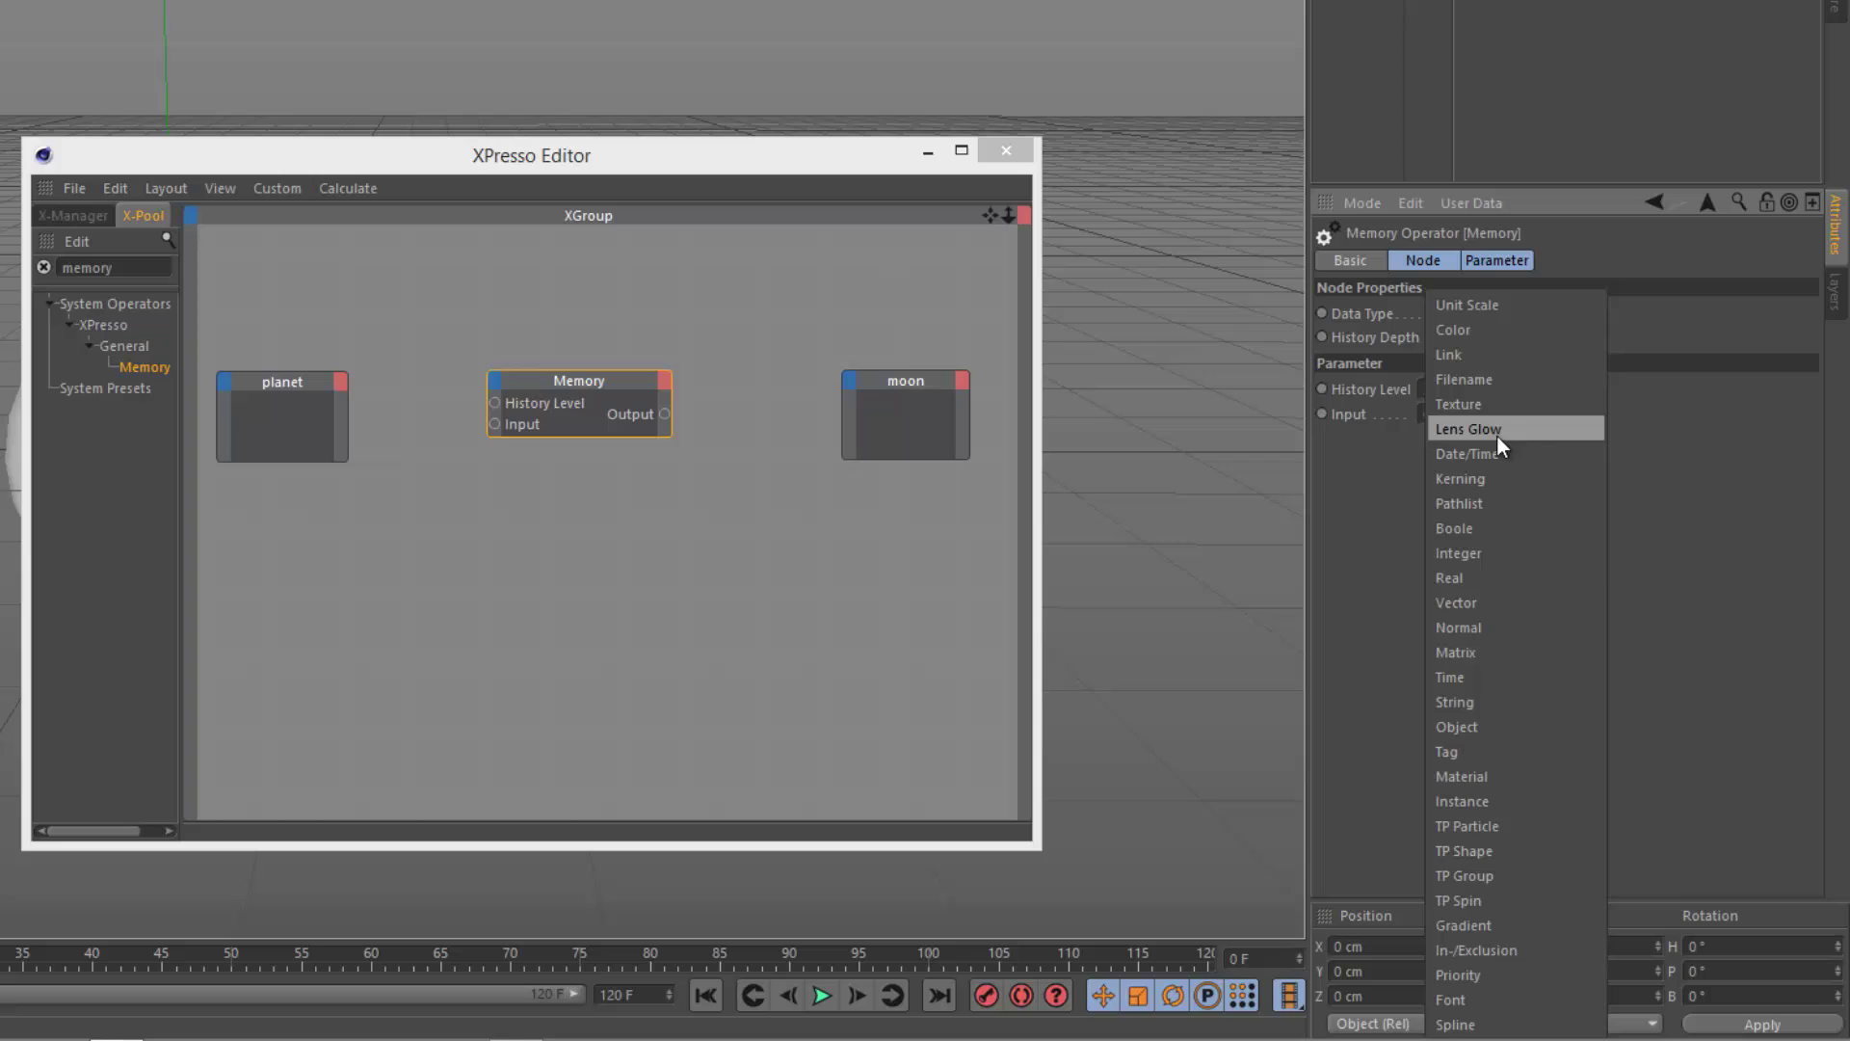
{"action": "left_click", "coordinate": [1498, 599]}
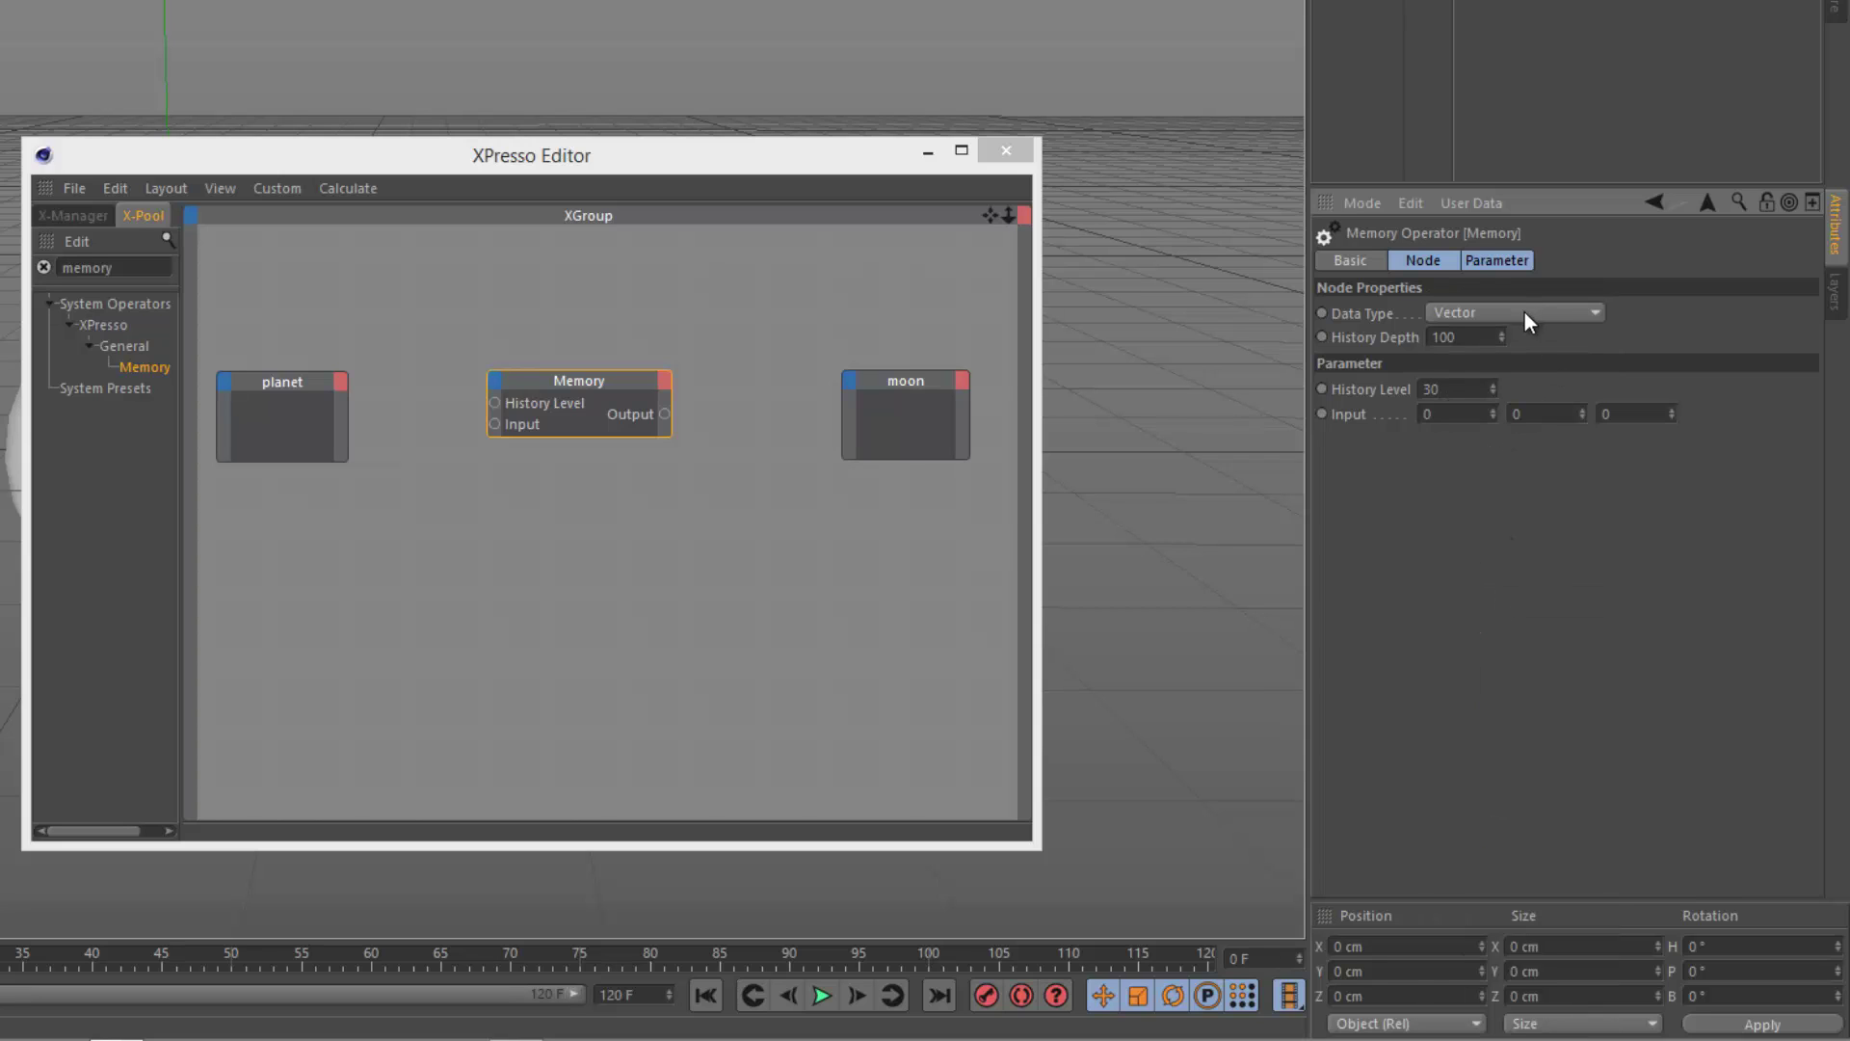
Step: Expose Global Position on planet and moon, wiring planet → Memory Input and Memory Output → moon
{"action": "left_click", "coordinate": [341, 384]}
{"action": "mouse_move", "coordinate": [424, 426]}
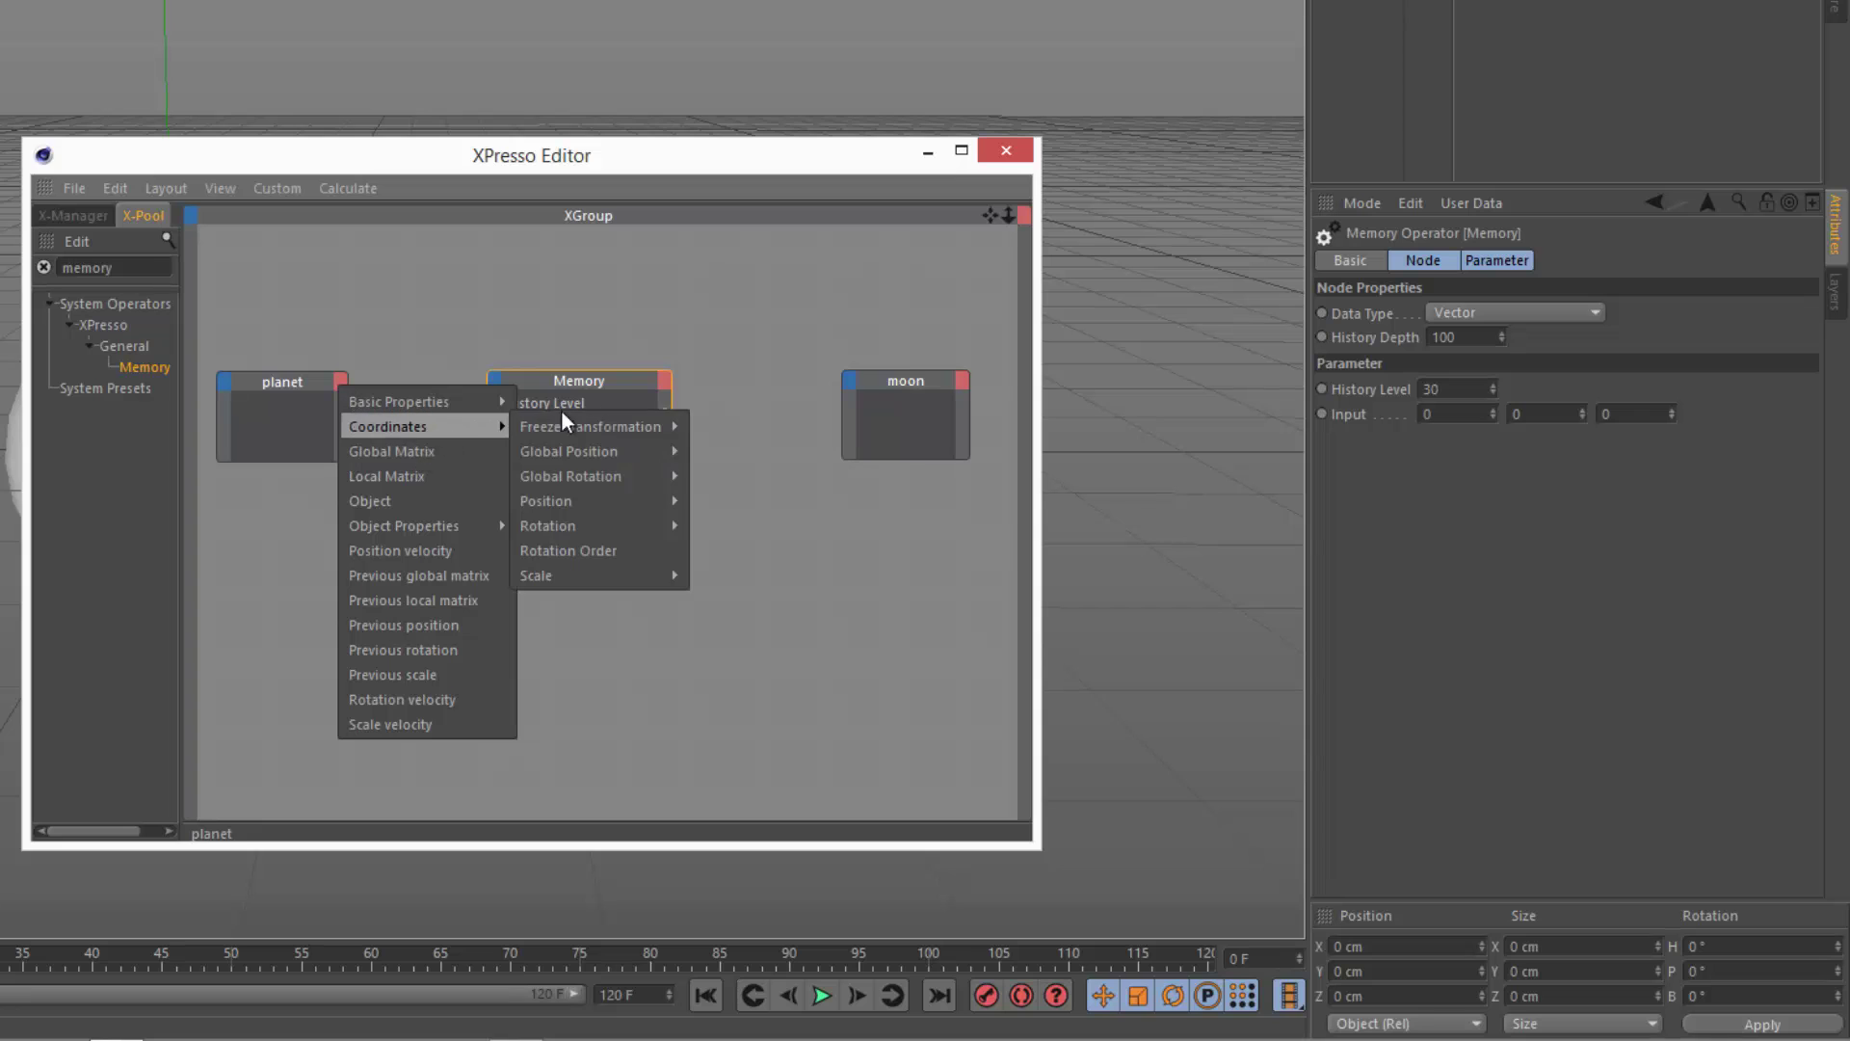
{"action": "mouse_move", "coordinate": [615, 449]}
{"action": "left_click", "coordinate": [725, 455]}
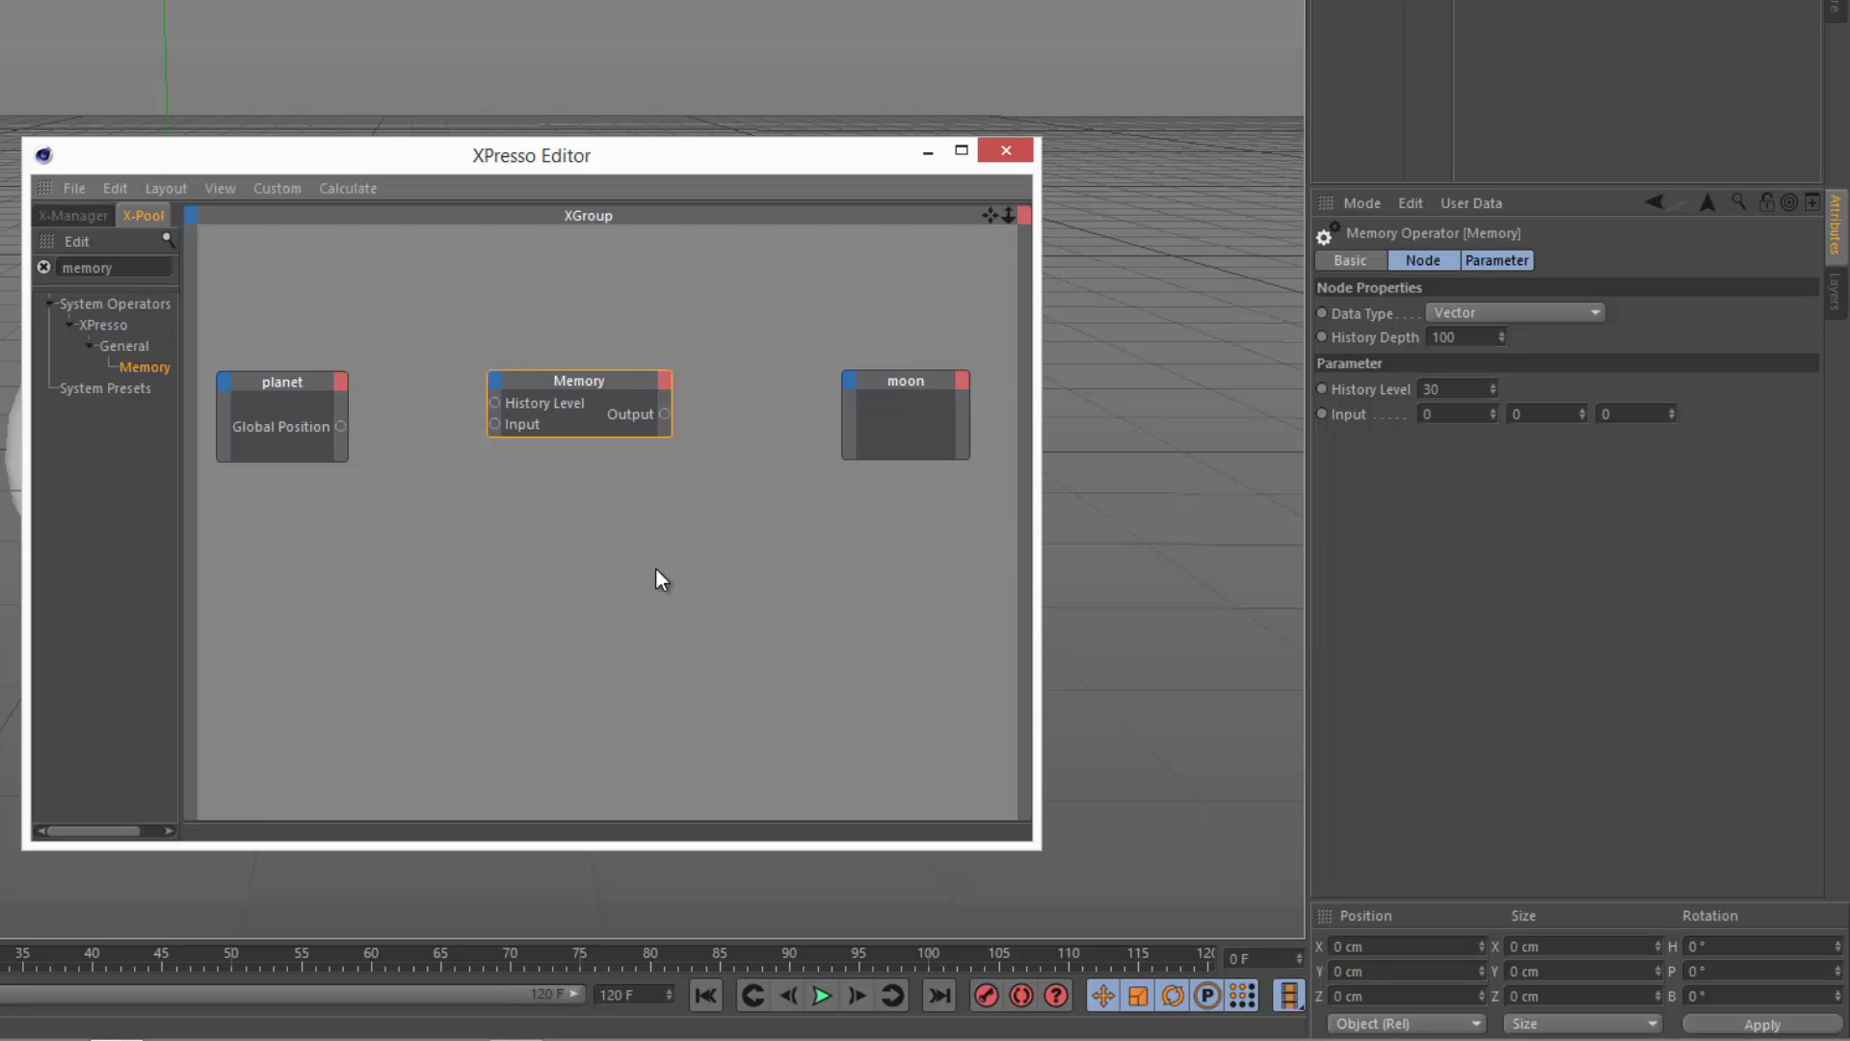
{"action": "left_click", "coordinate": [853, 381]}
{"action": "mouse_move", "coordinate": [896, 422]}
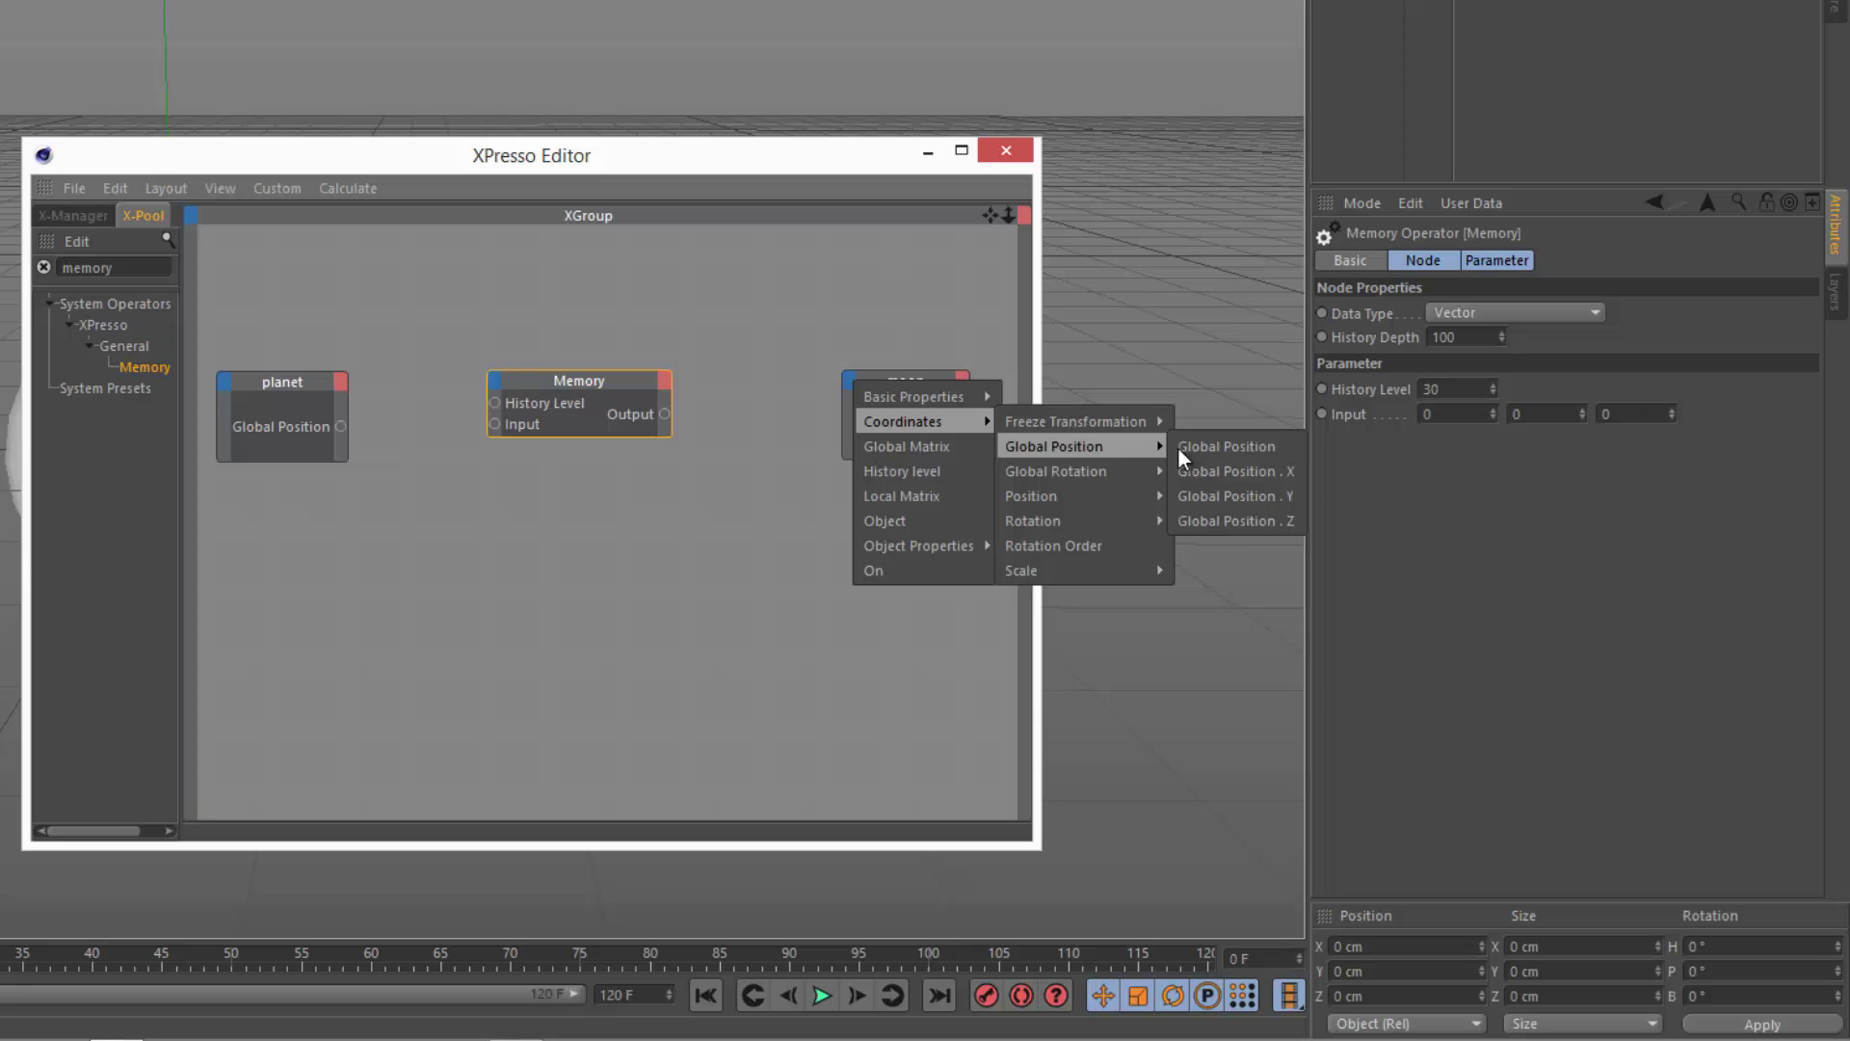
{"action": "left_click", "coordinate": [1178, 447]}
{"action": "left_click_drag", "start_coordinate": [342, 426], "coordinate": [496, 424]}
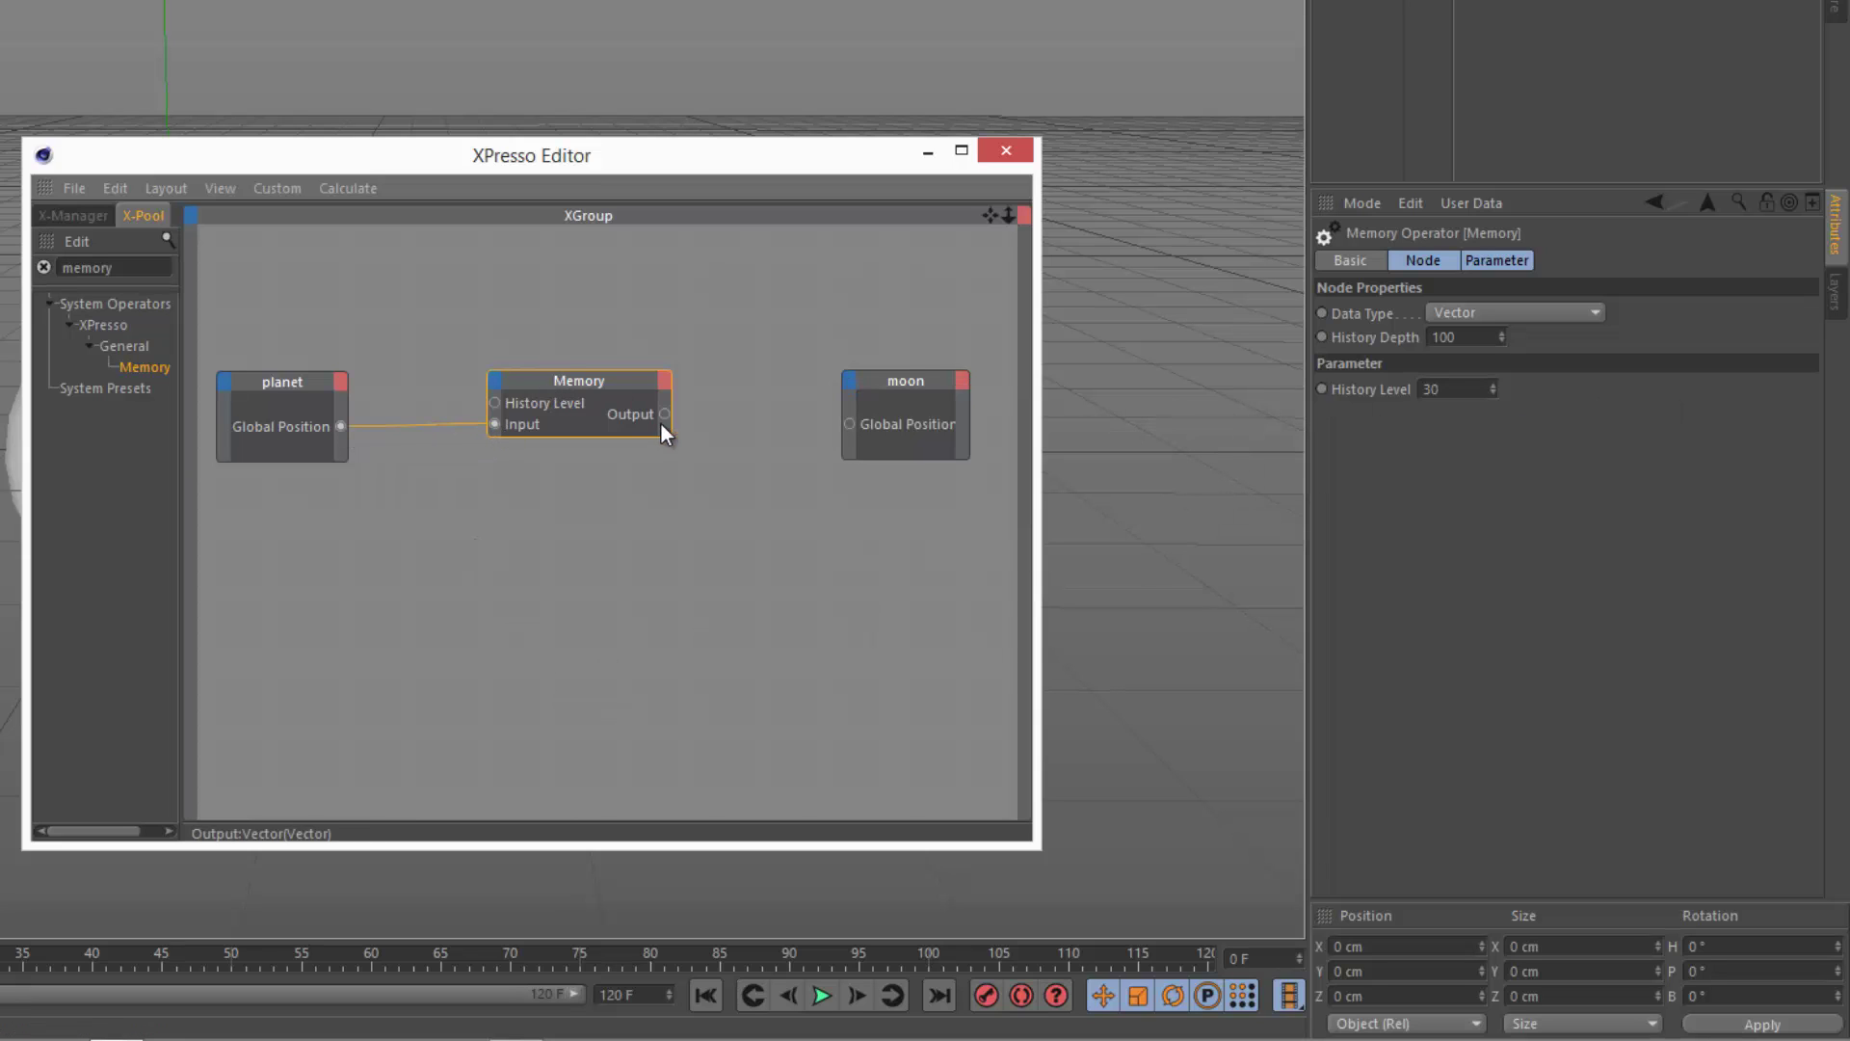
{"action": "left_click_drag", "start_coordinate": [850, 423], "coordinate": [850, 422]}
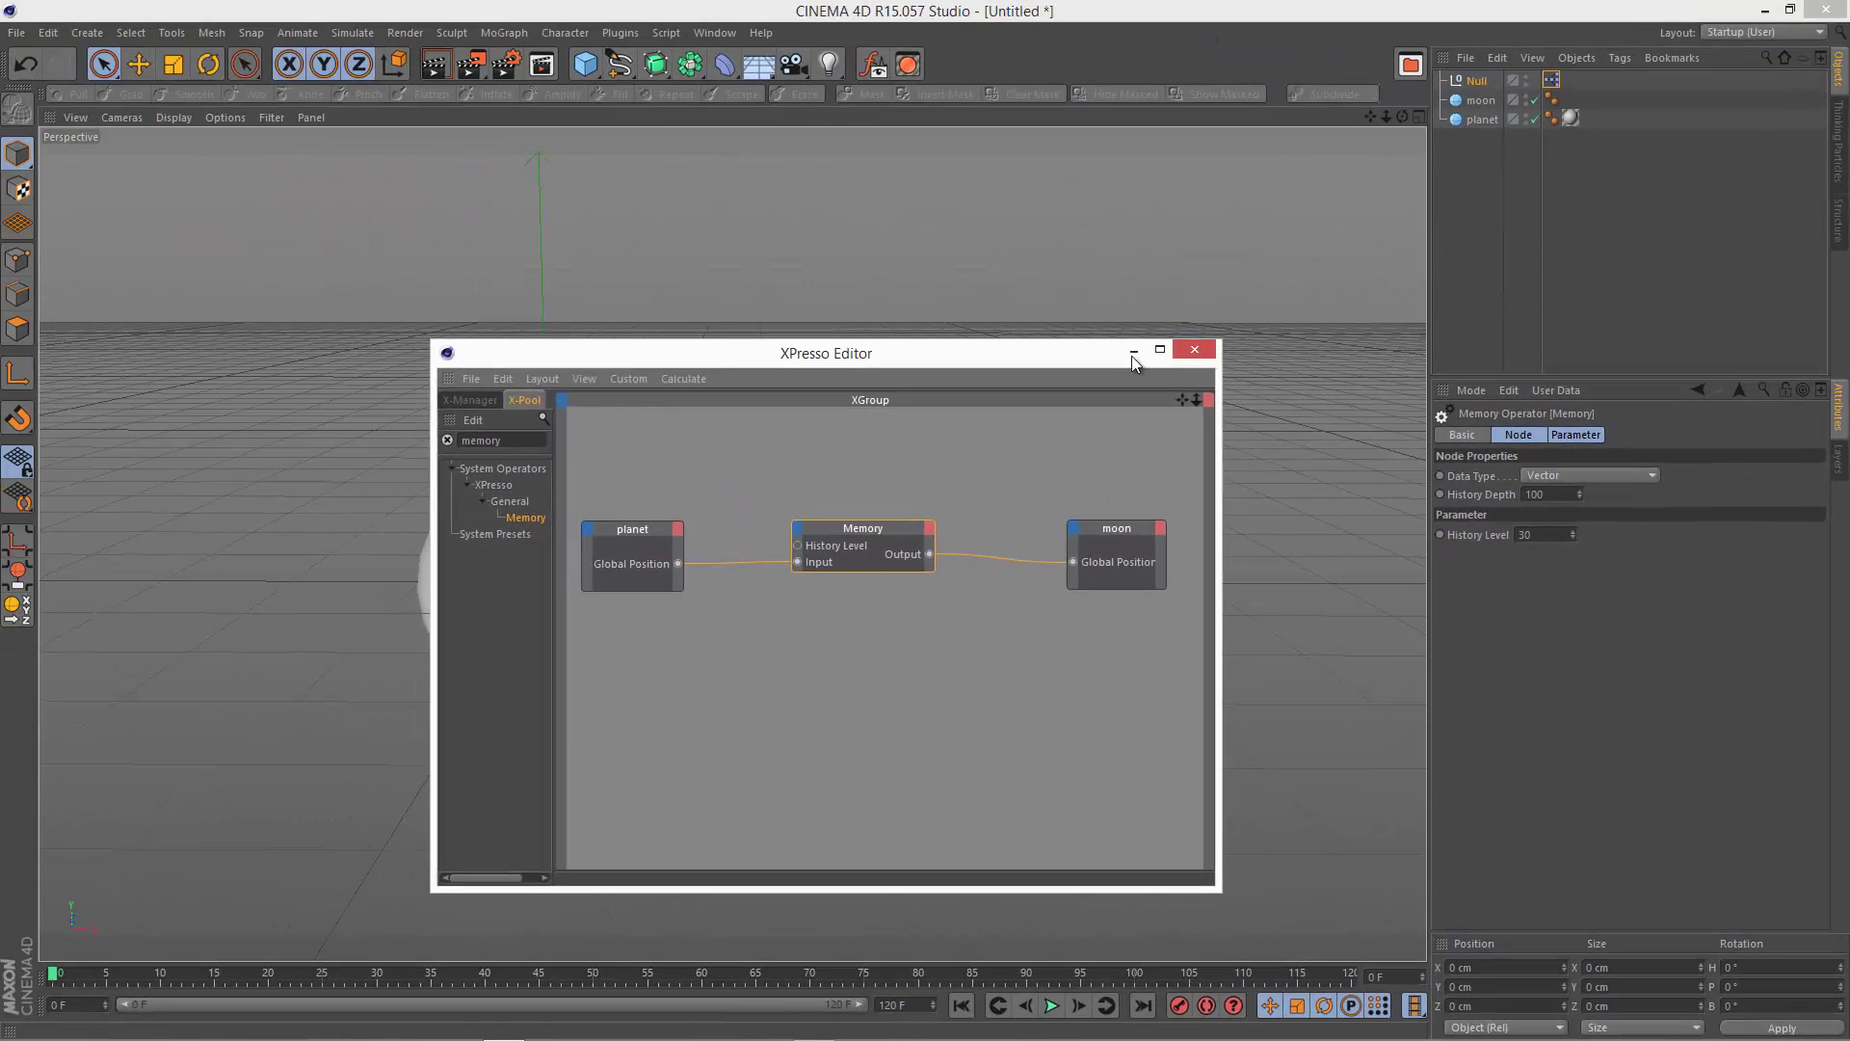
Step: Start playback and lower the Memory node's History Level to 15
{"action": "left_click", "coordinate": [1007, 150]}
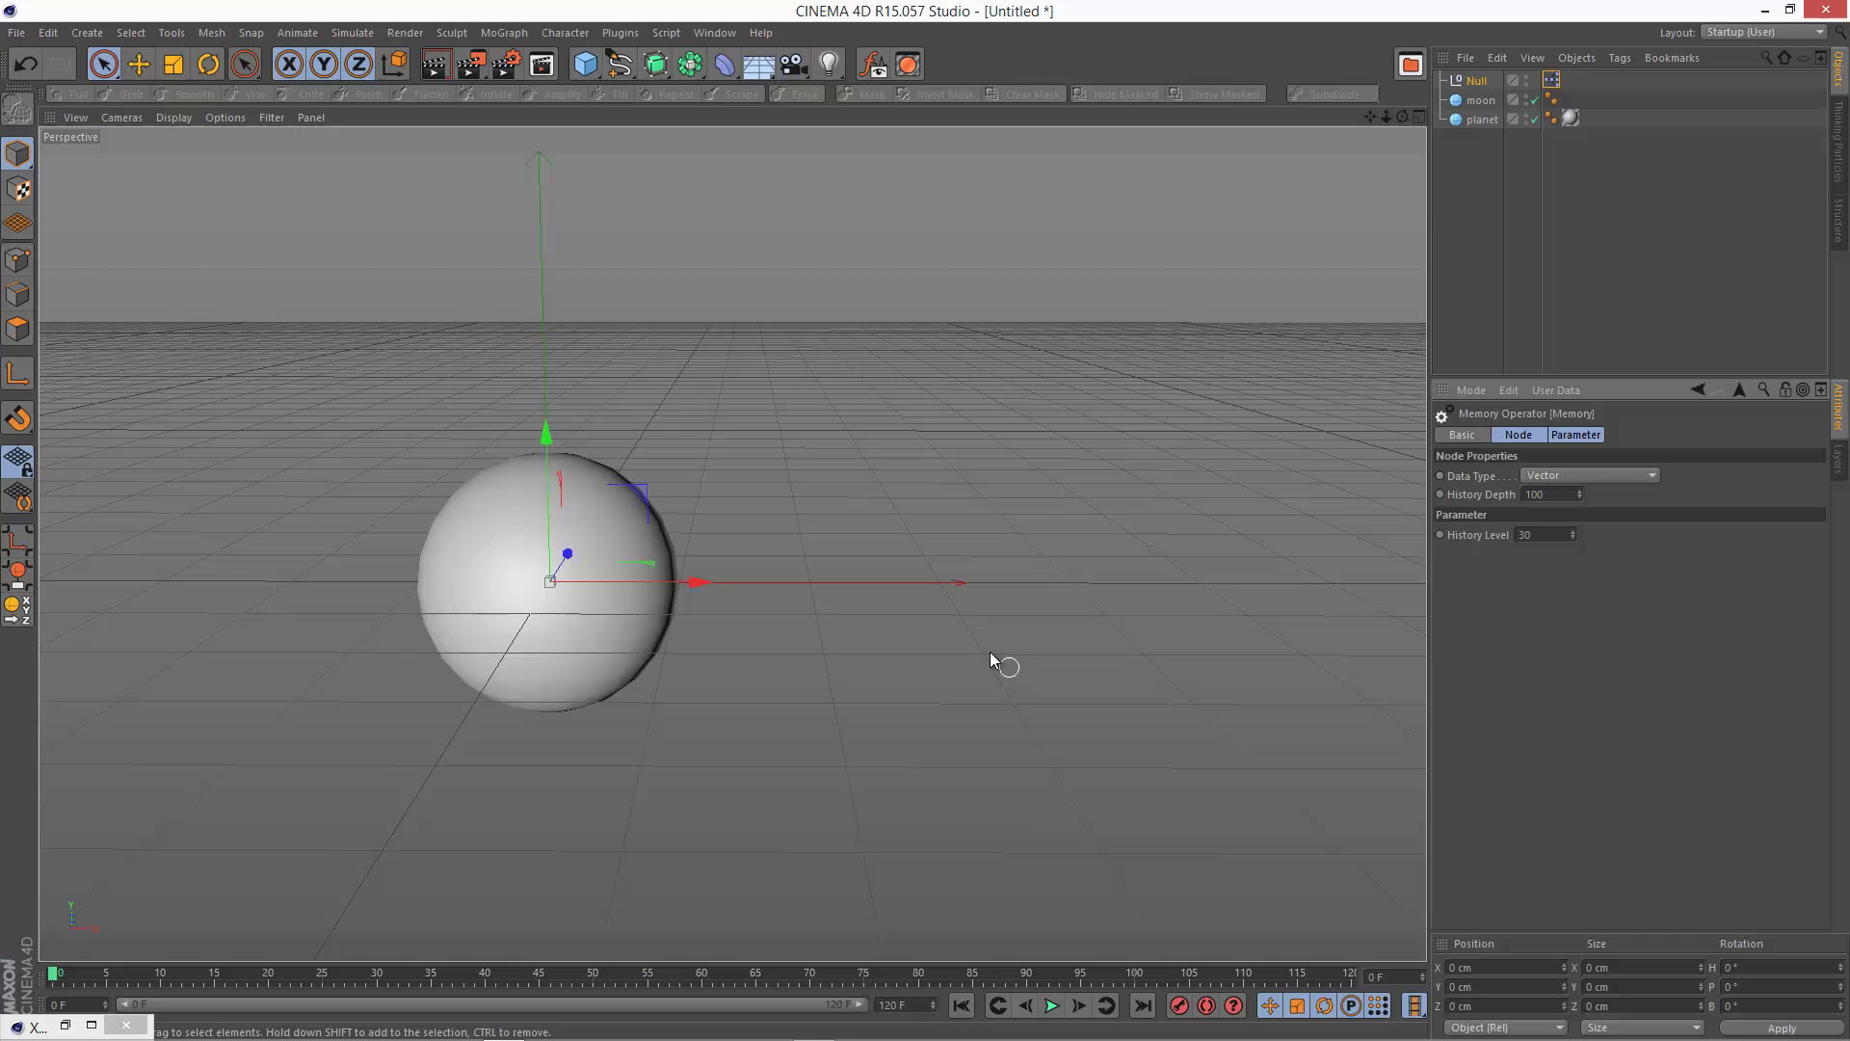
{"action": "left_click", "coordinate": [1051, 1006]}
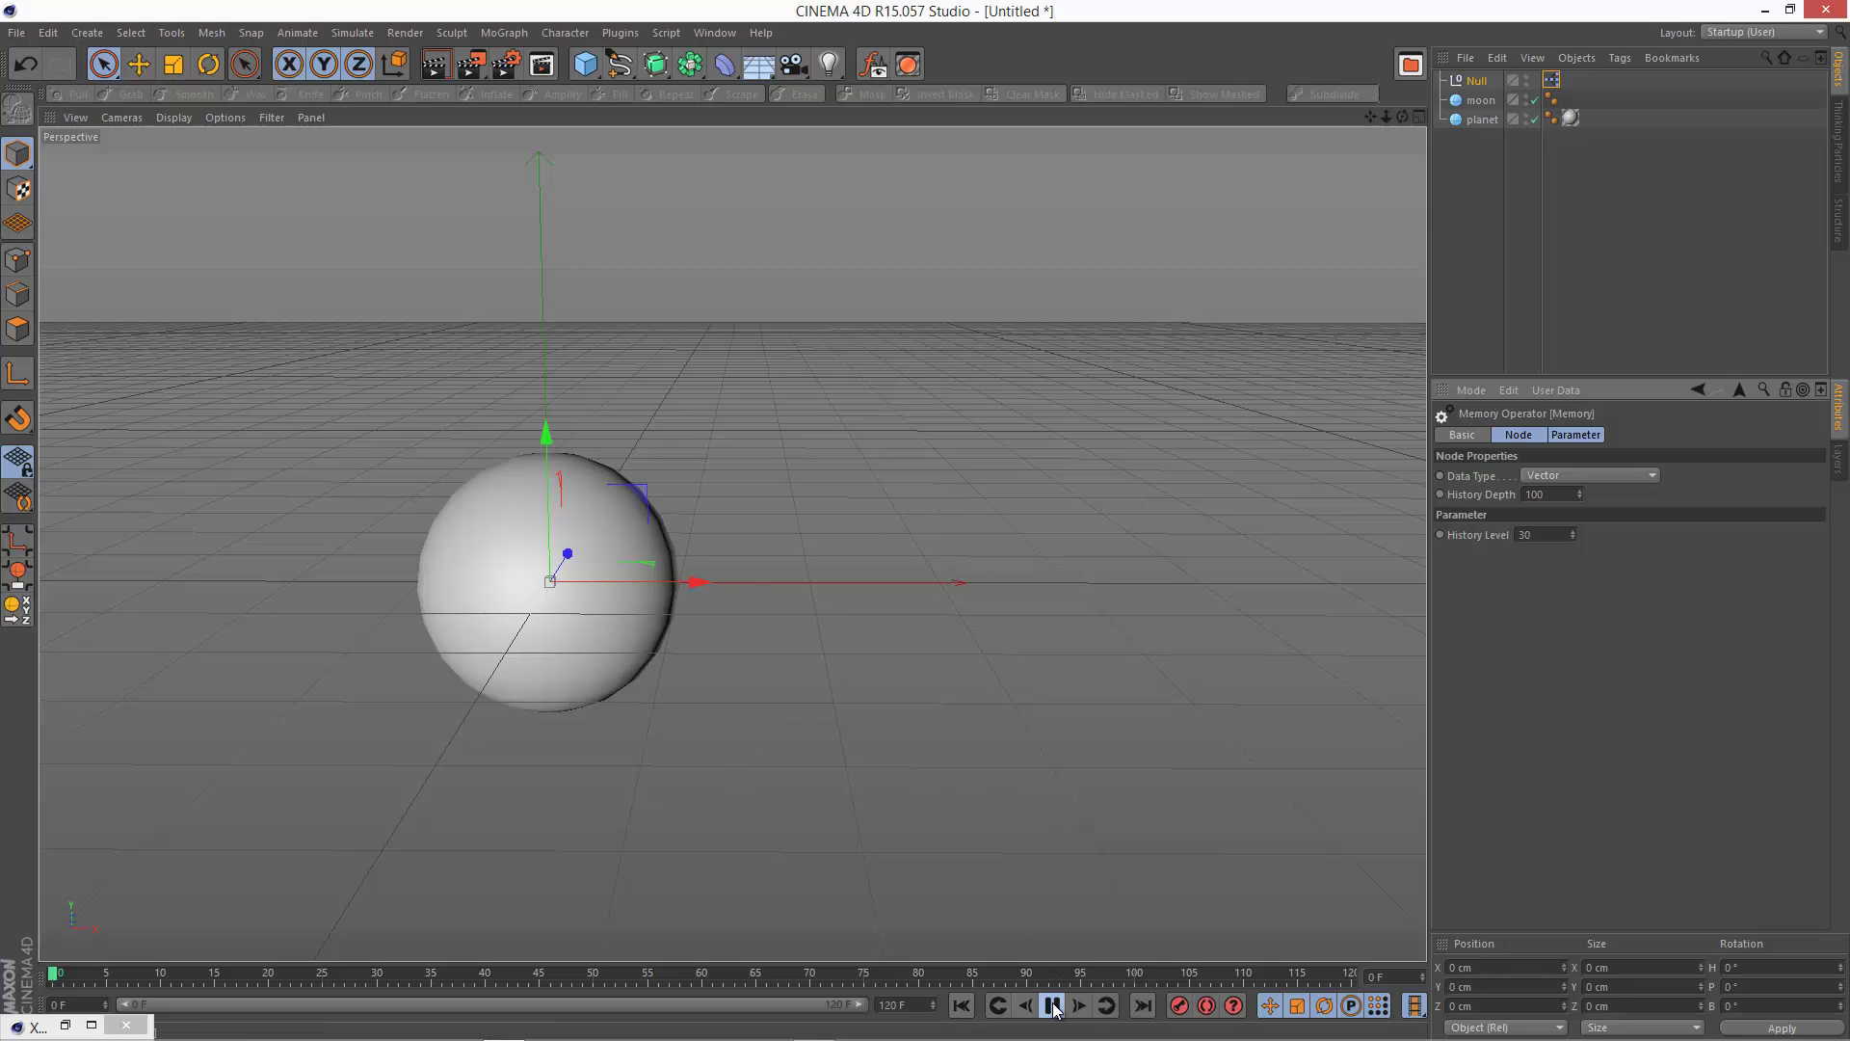
{"action": "left_click", "coordinate": [1484, 123]}
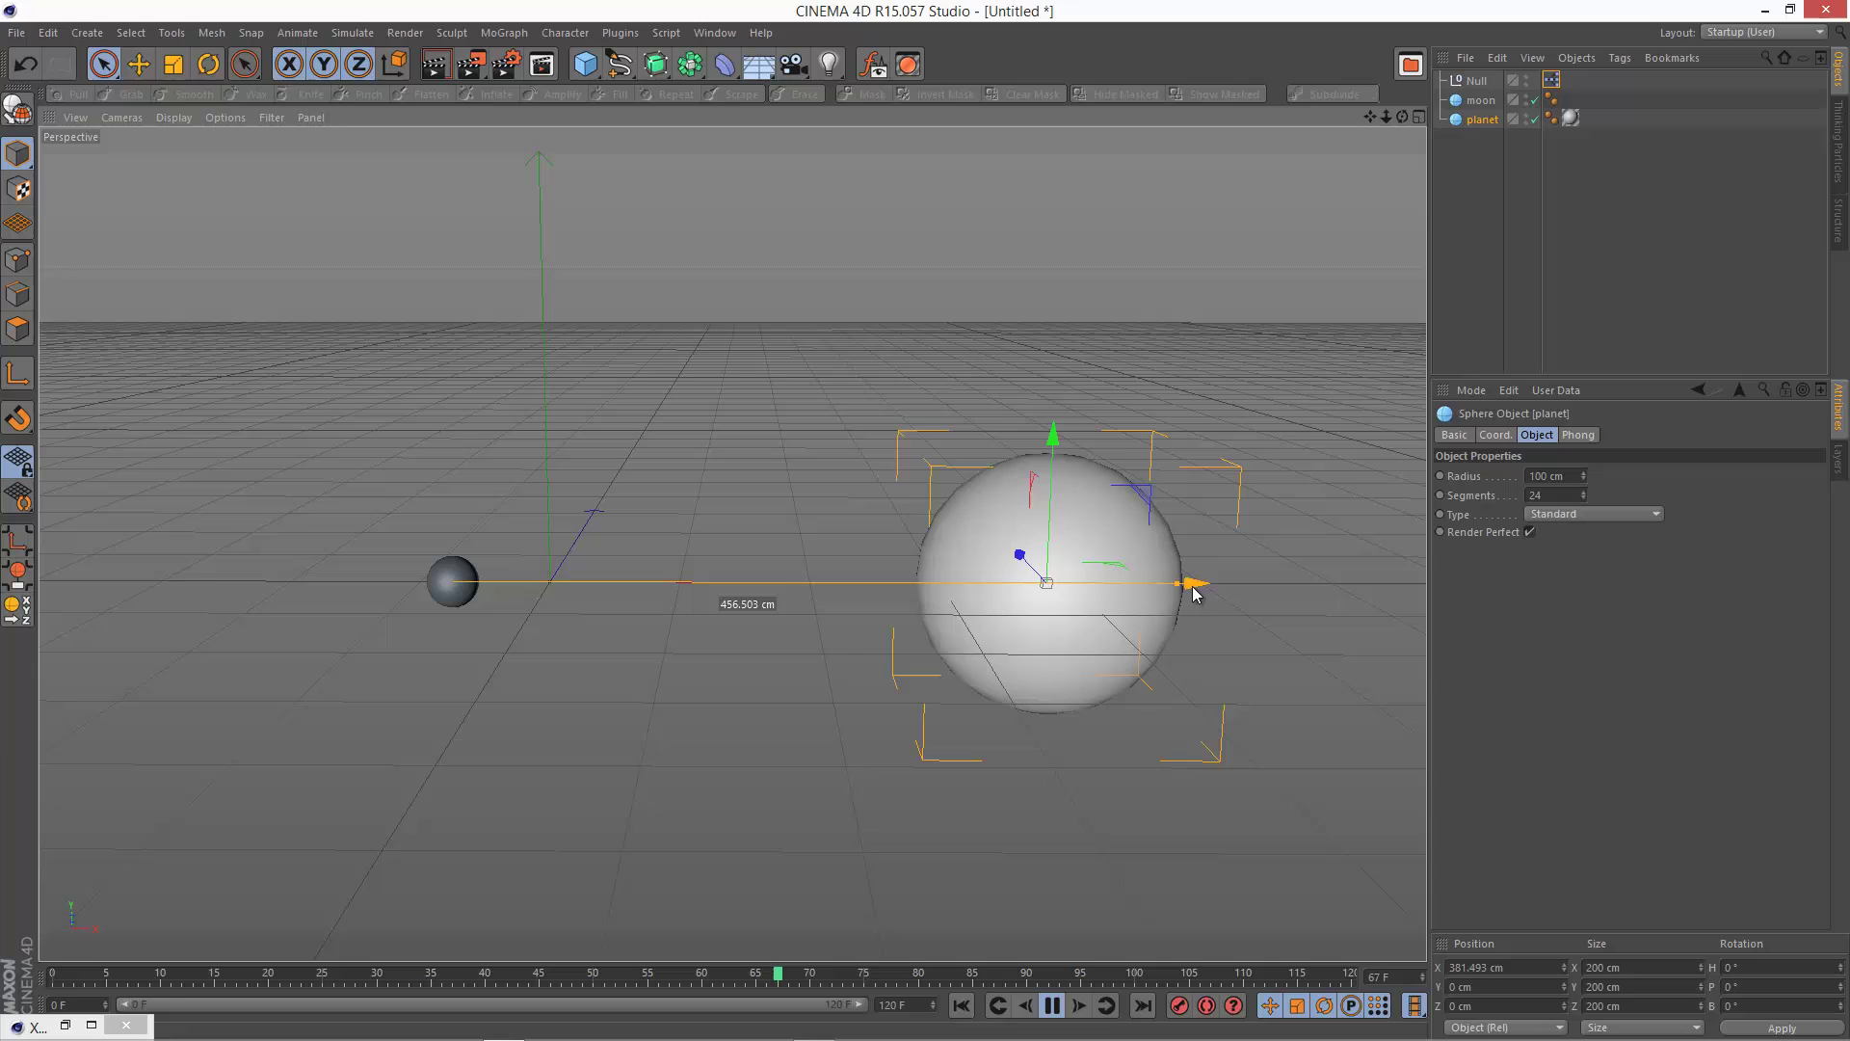
{"action": "left_click", "coordinate": [67, 1025]}
{"action": "left_click", "coordinate": [899, 528]}
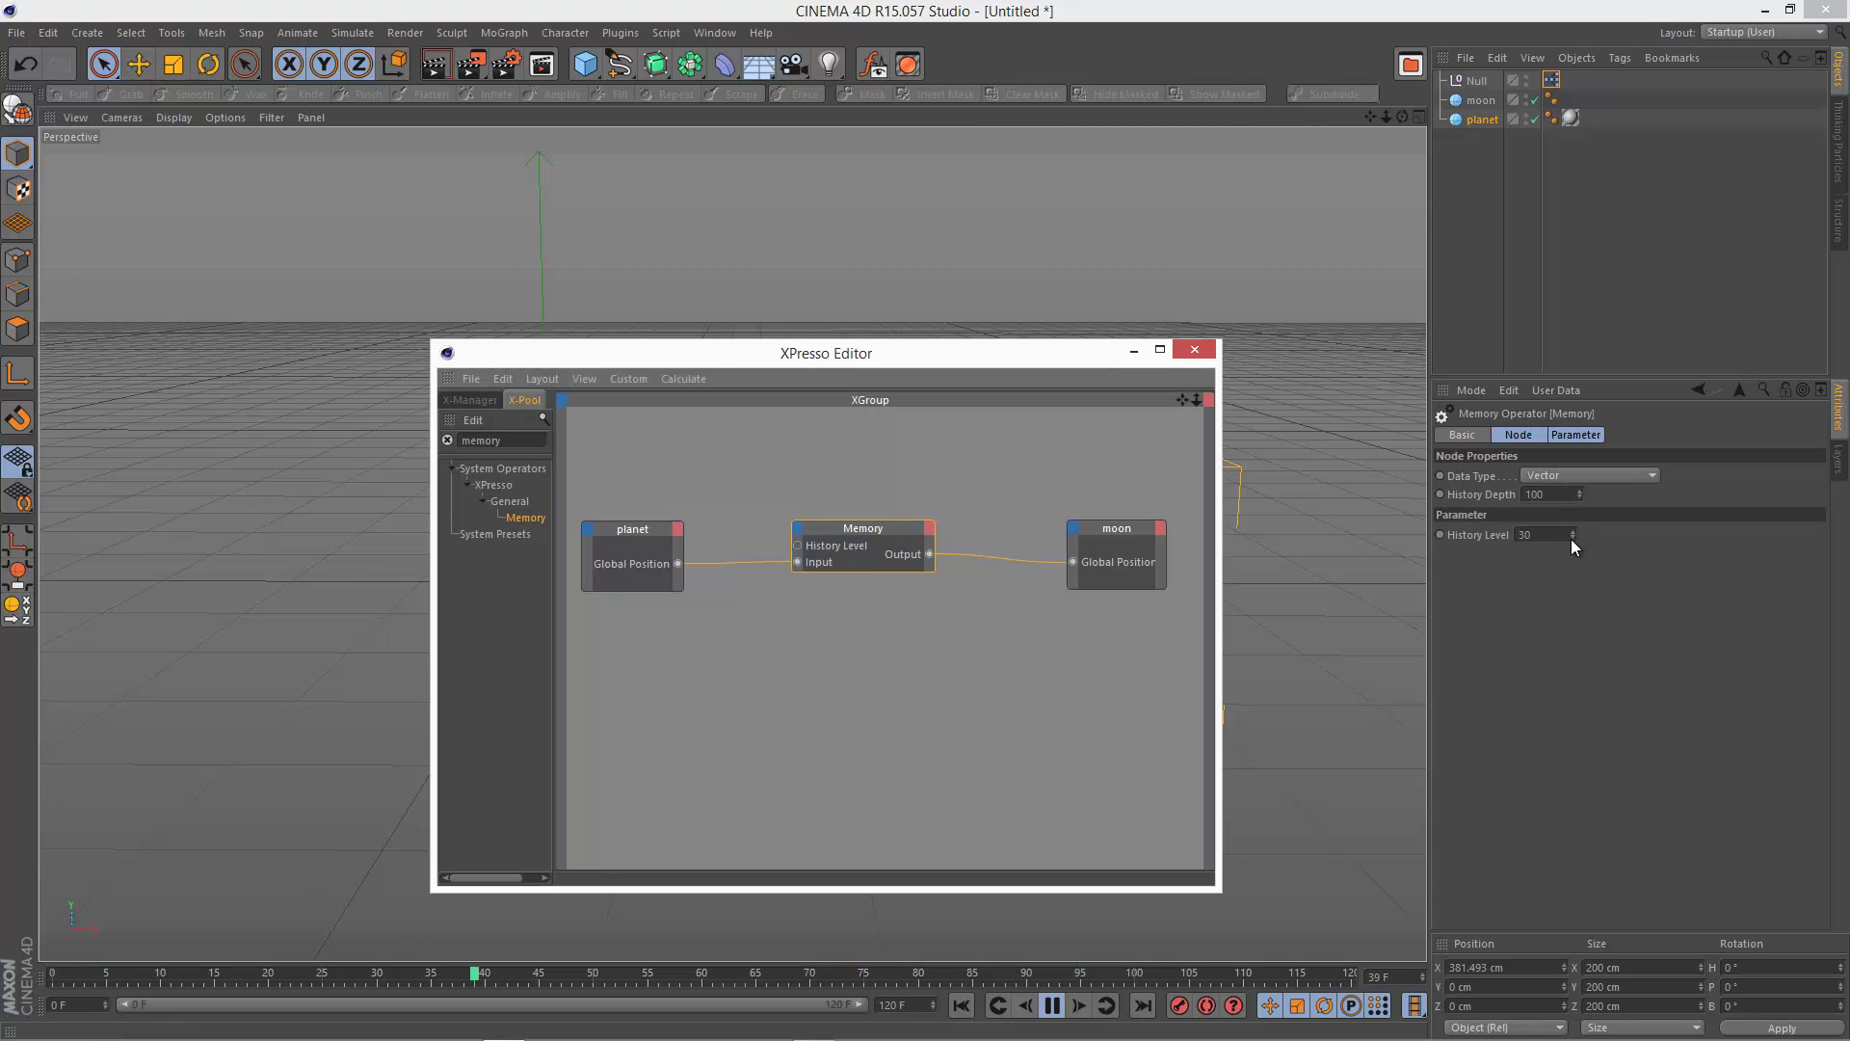
{"action": "double_click", "coordinate": [1543, 535]}
{"action": "type", "text": "15"}
{"action": "key", "text": "Tab"}
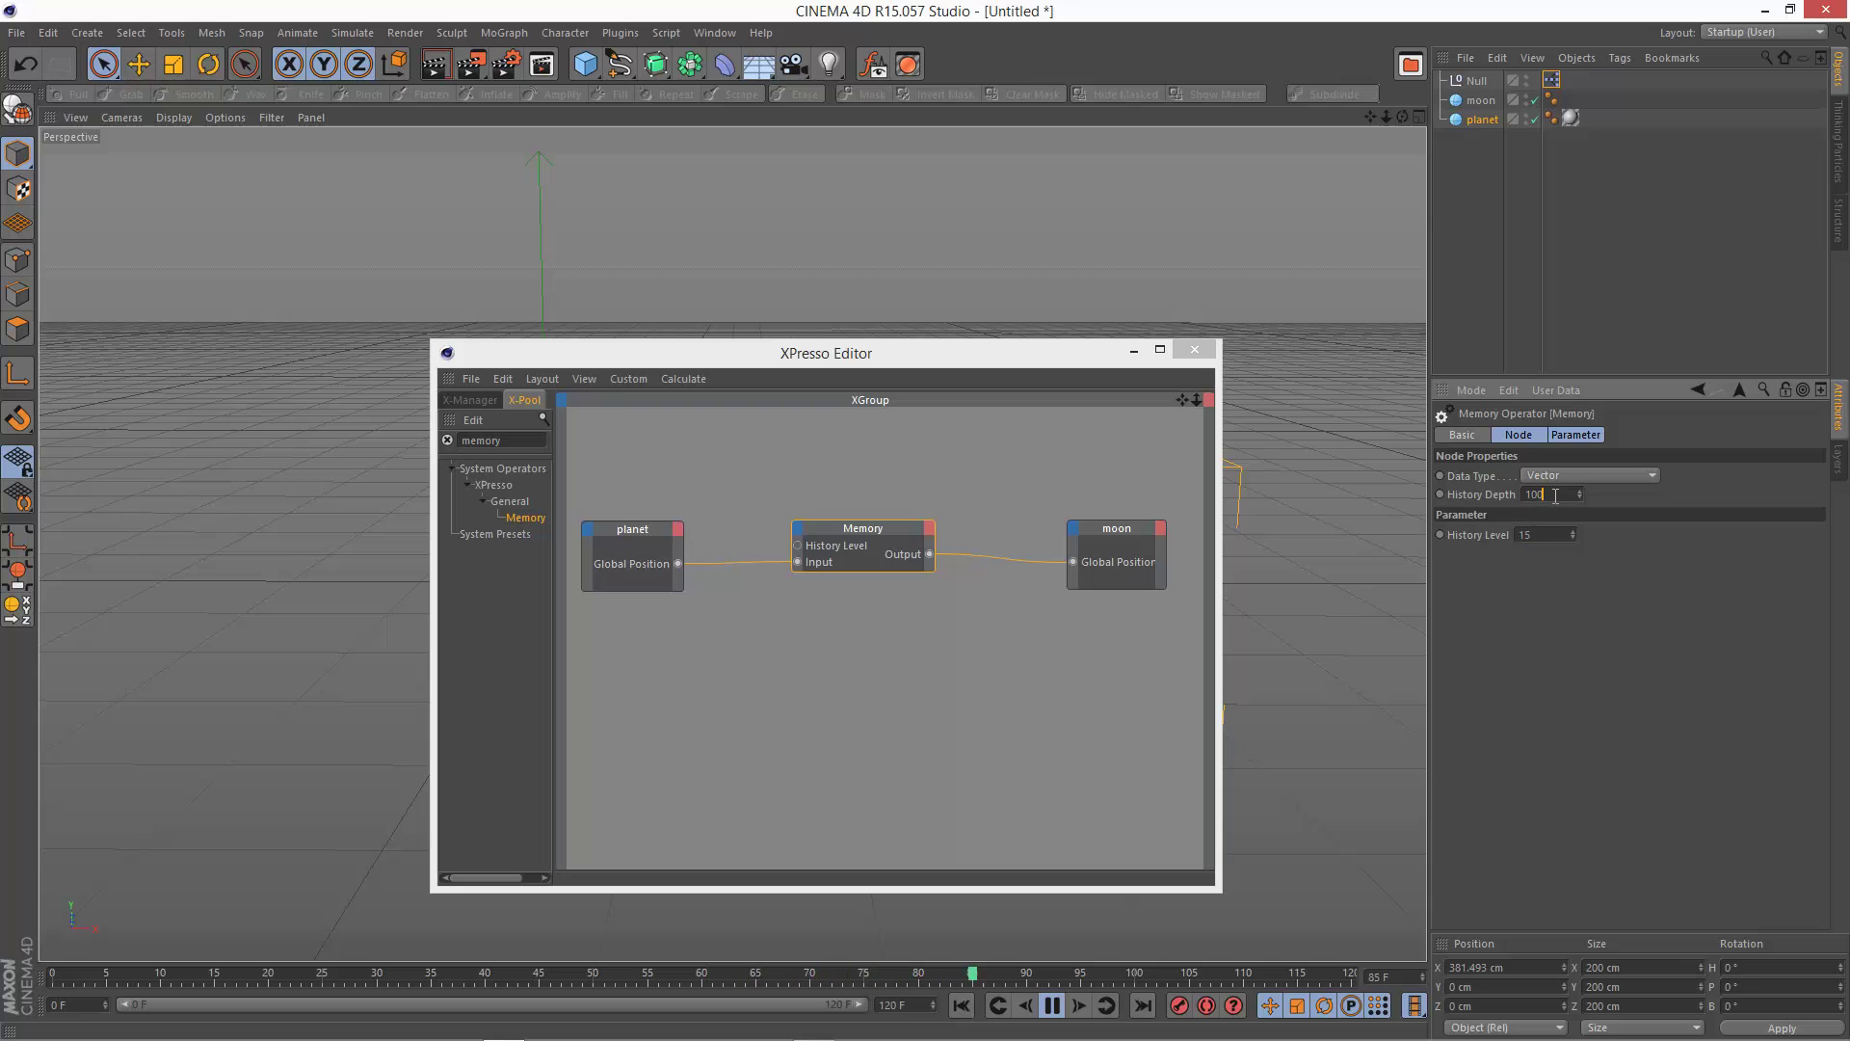
{"action": "left_click", "coordinate": [1139, 353]}
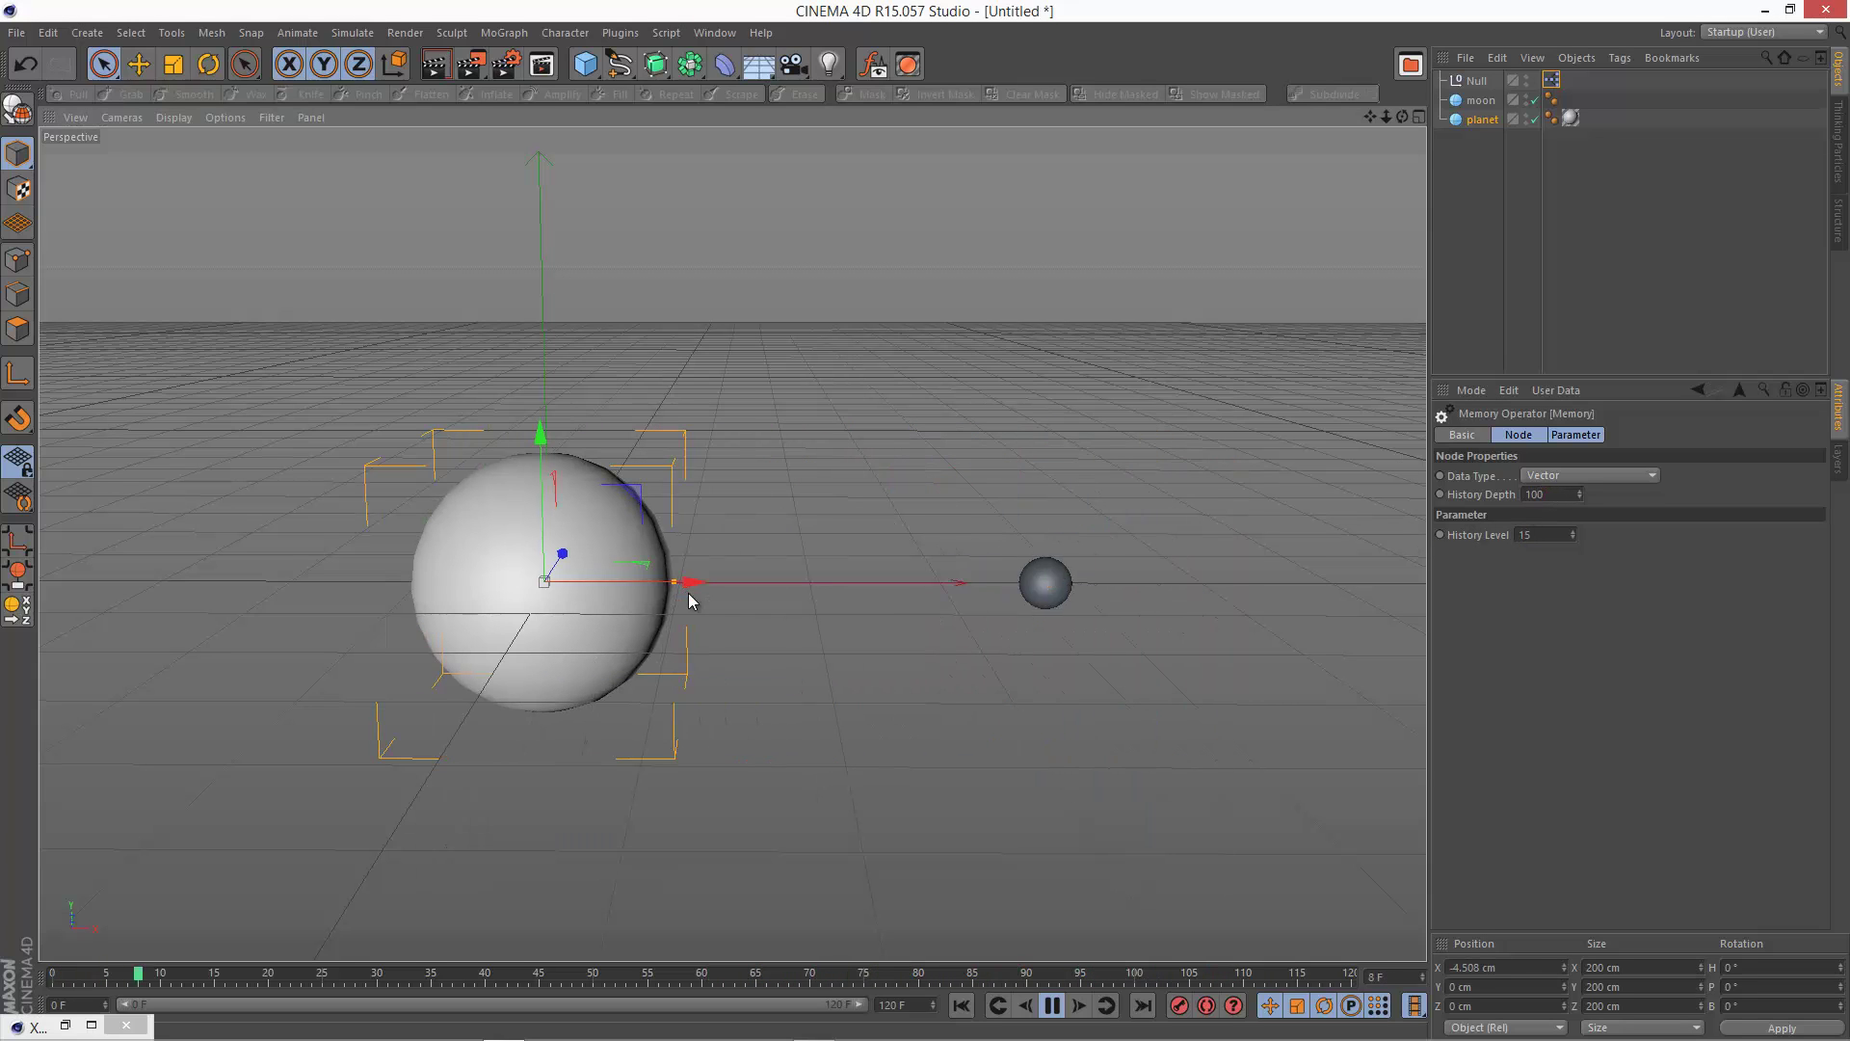
Step: Drag the planet around the viewport so the moon trails it, then stop playback
{"action": "left_click_drag", "start_coordinate": [690, 593], "coordinate": [1170, 570]}
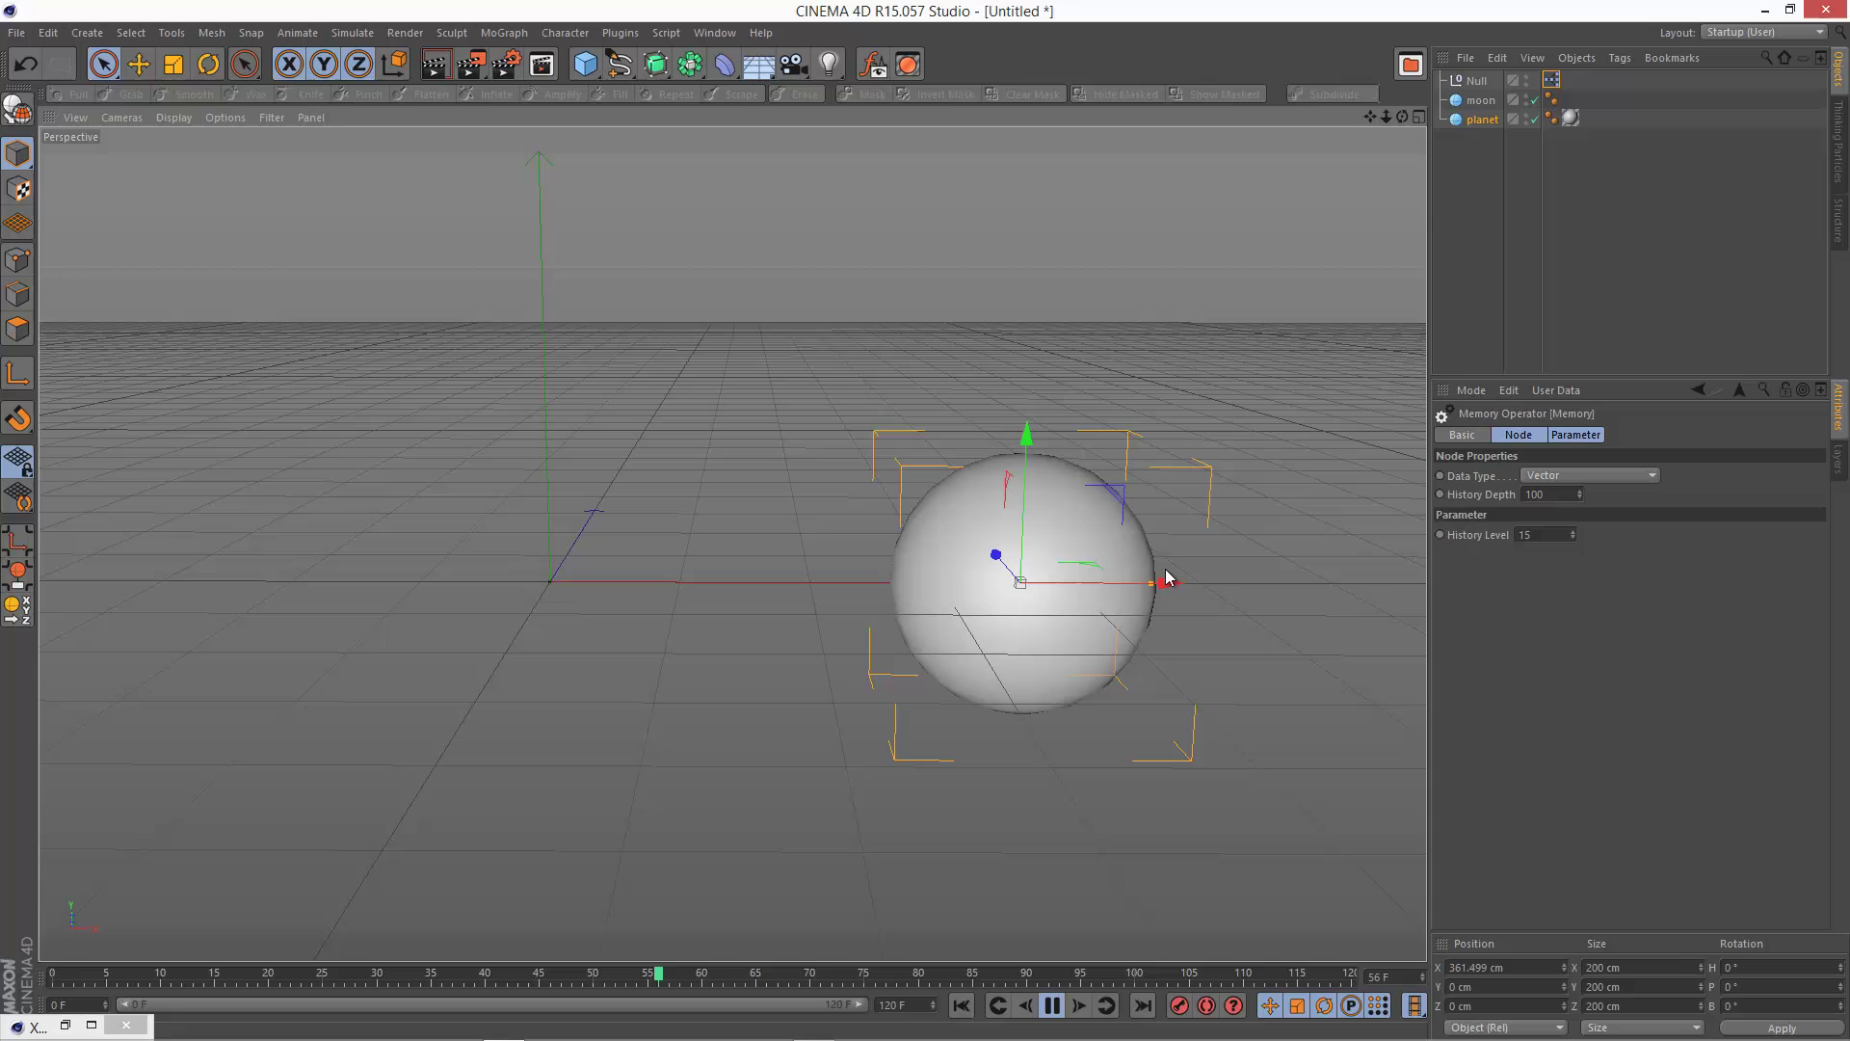
{"action": "left_click", "coordinate": [996, 463]}
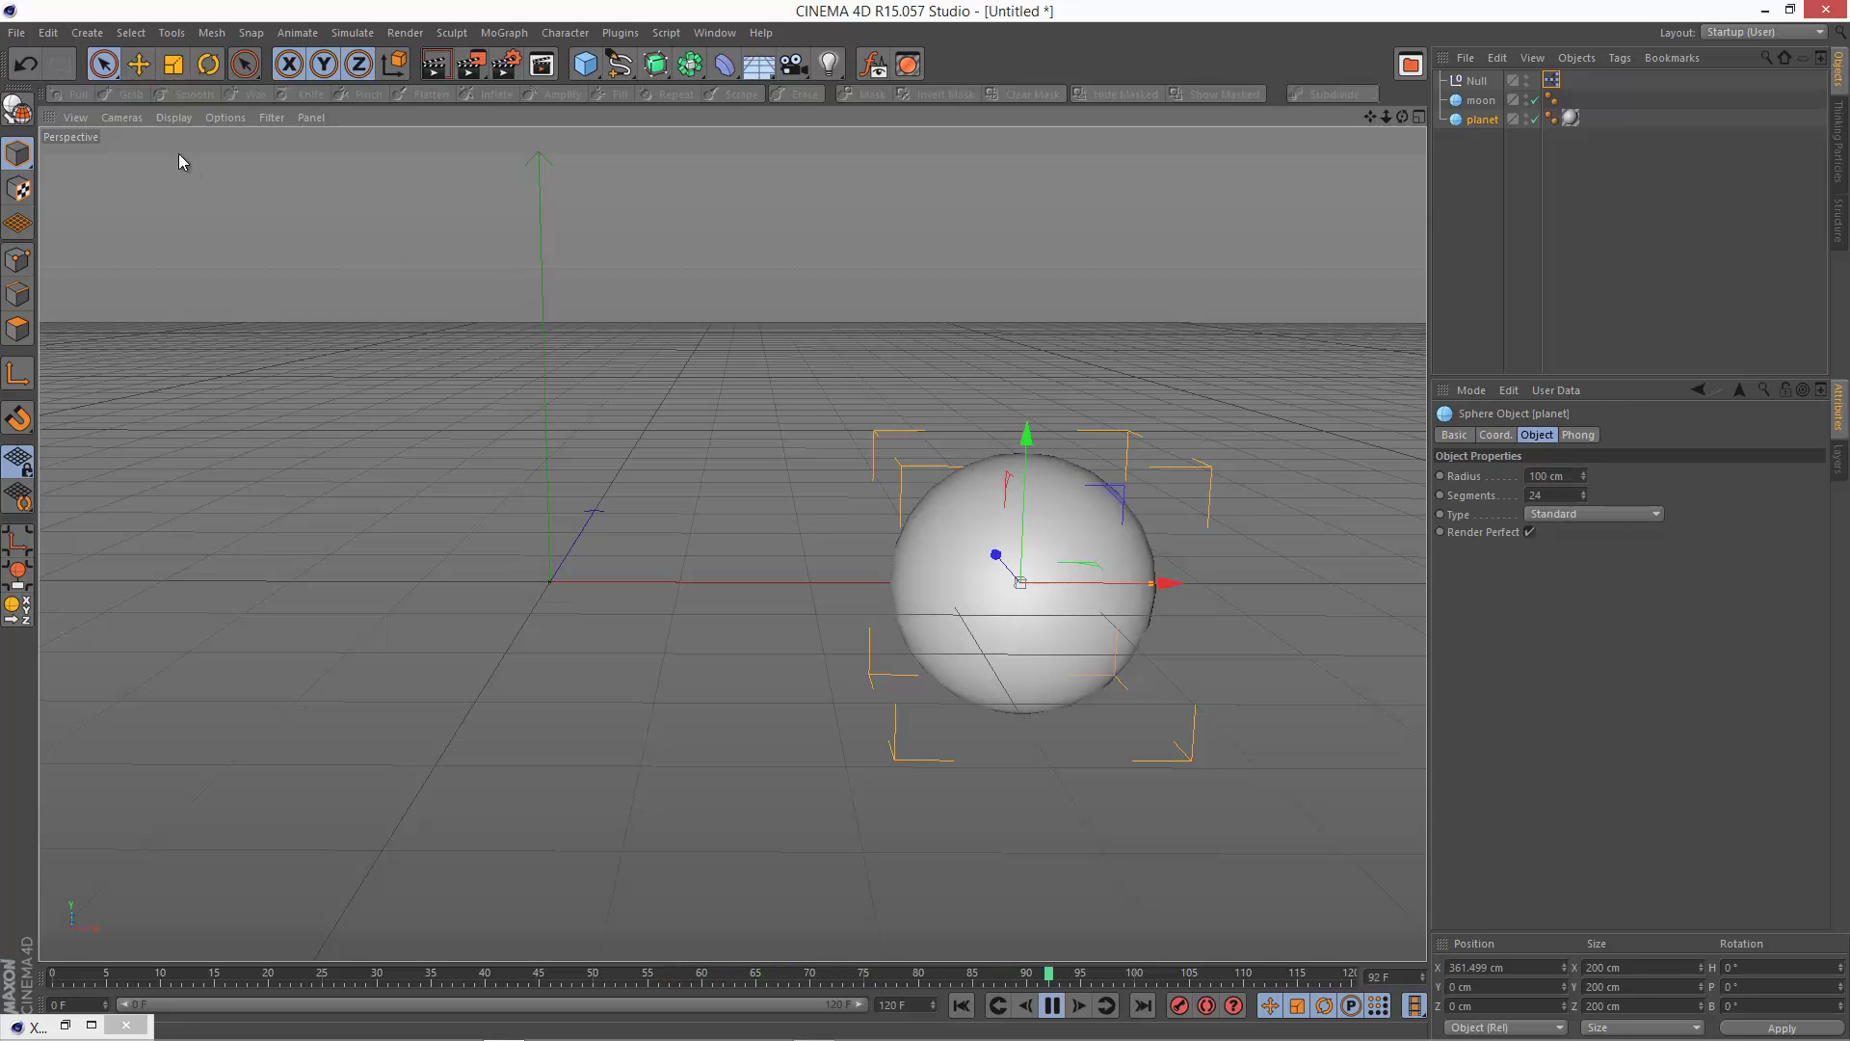
{"action": "left_click", "coordinate": [137, 64]}
{"action": "left_click_drag", "start_coordinate": [1093, 574], "coordinate": [968, 496]}
{"action": "key", "text": "F8"}
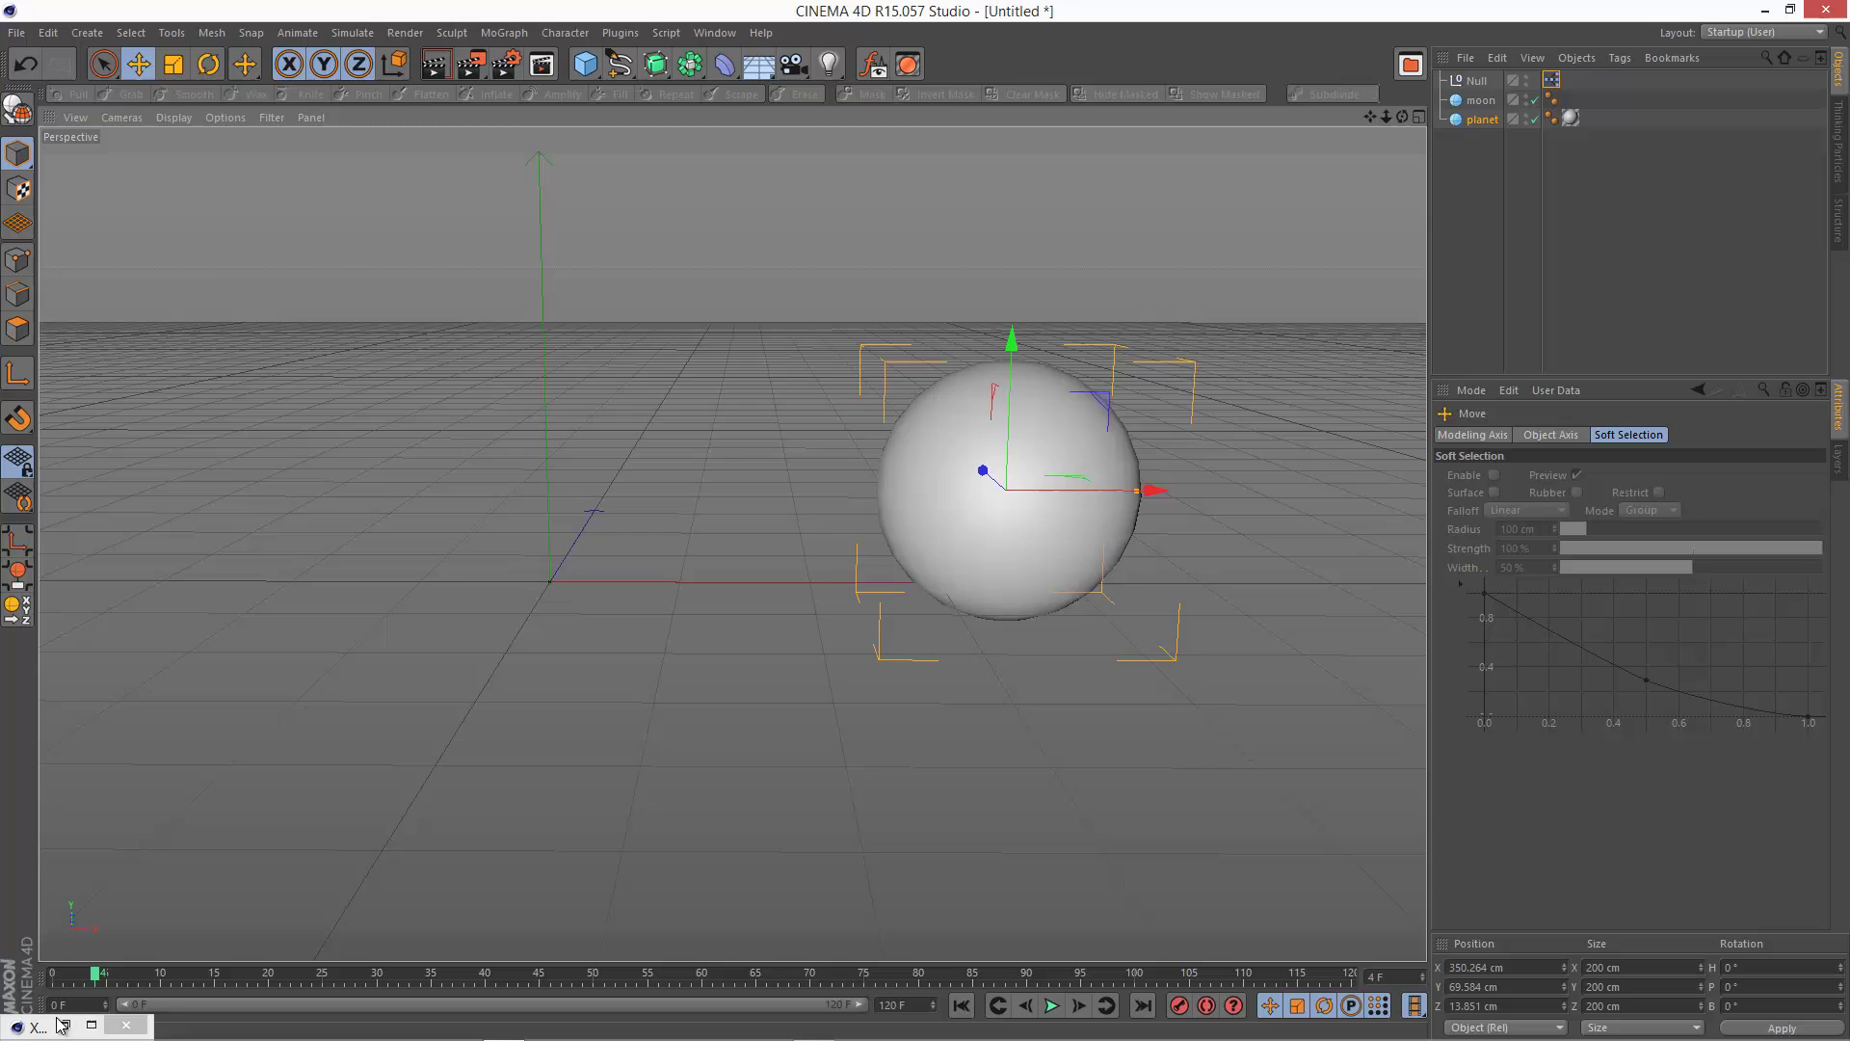
Step: Enlarge the XPresso Editor and add a Vector2Reals node found by searching 'vector2reals'
{"action": "left_click", "coordinate": [91, 1025]}
{"action": "left_click_drag", "start_coordinate": [929, 352], "coordinate": [663, 313]}
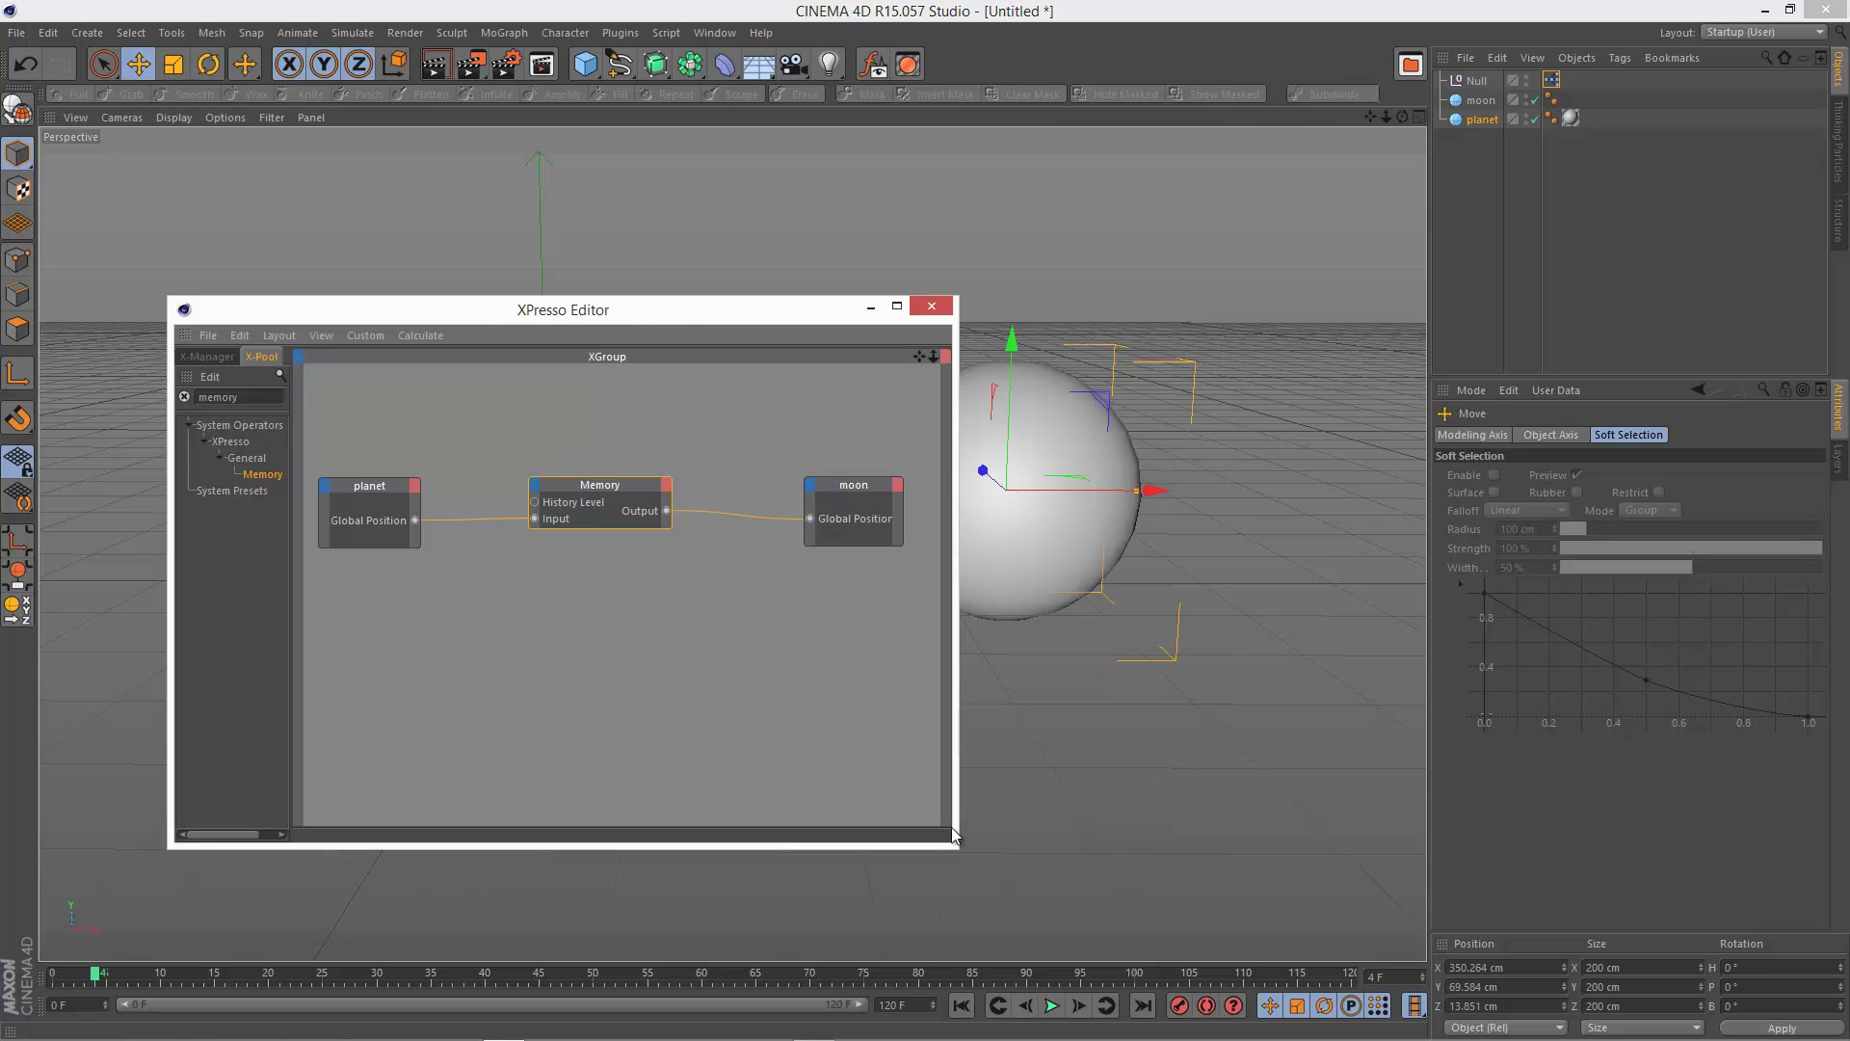
{"action": "left_click_drag", "start_coordinate": [957, 847], "coordinate": [1101, 888]}
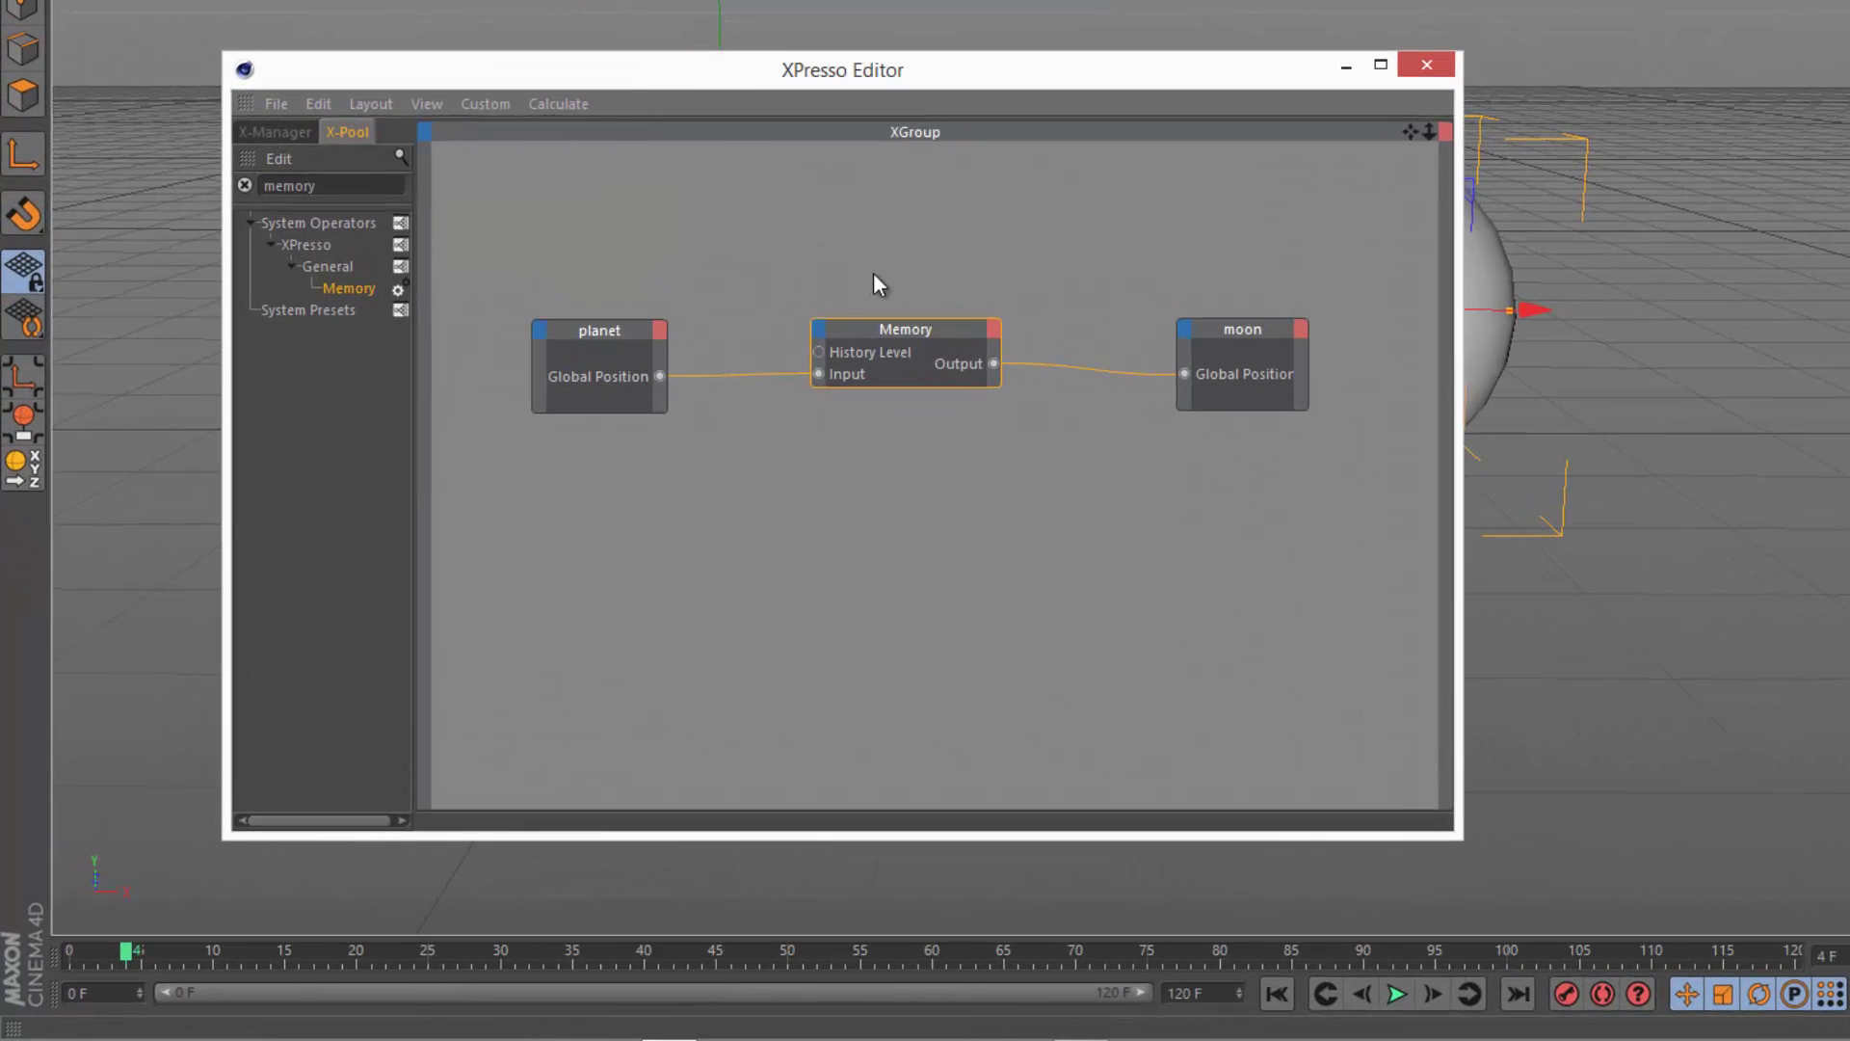
{"action": "double_click", "coordinate": [318, 185]}
{"action": "type", "text": "v"}
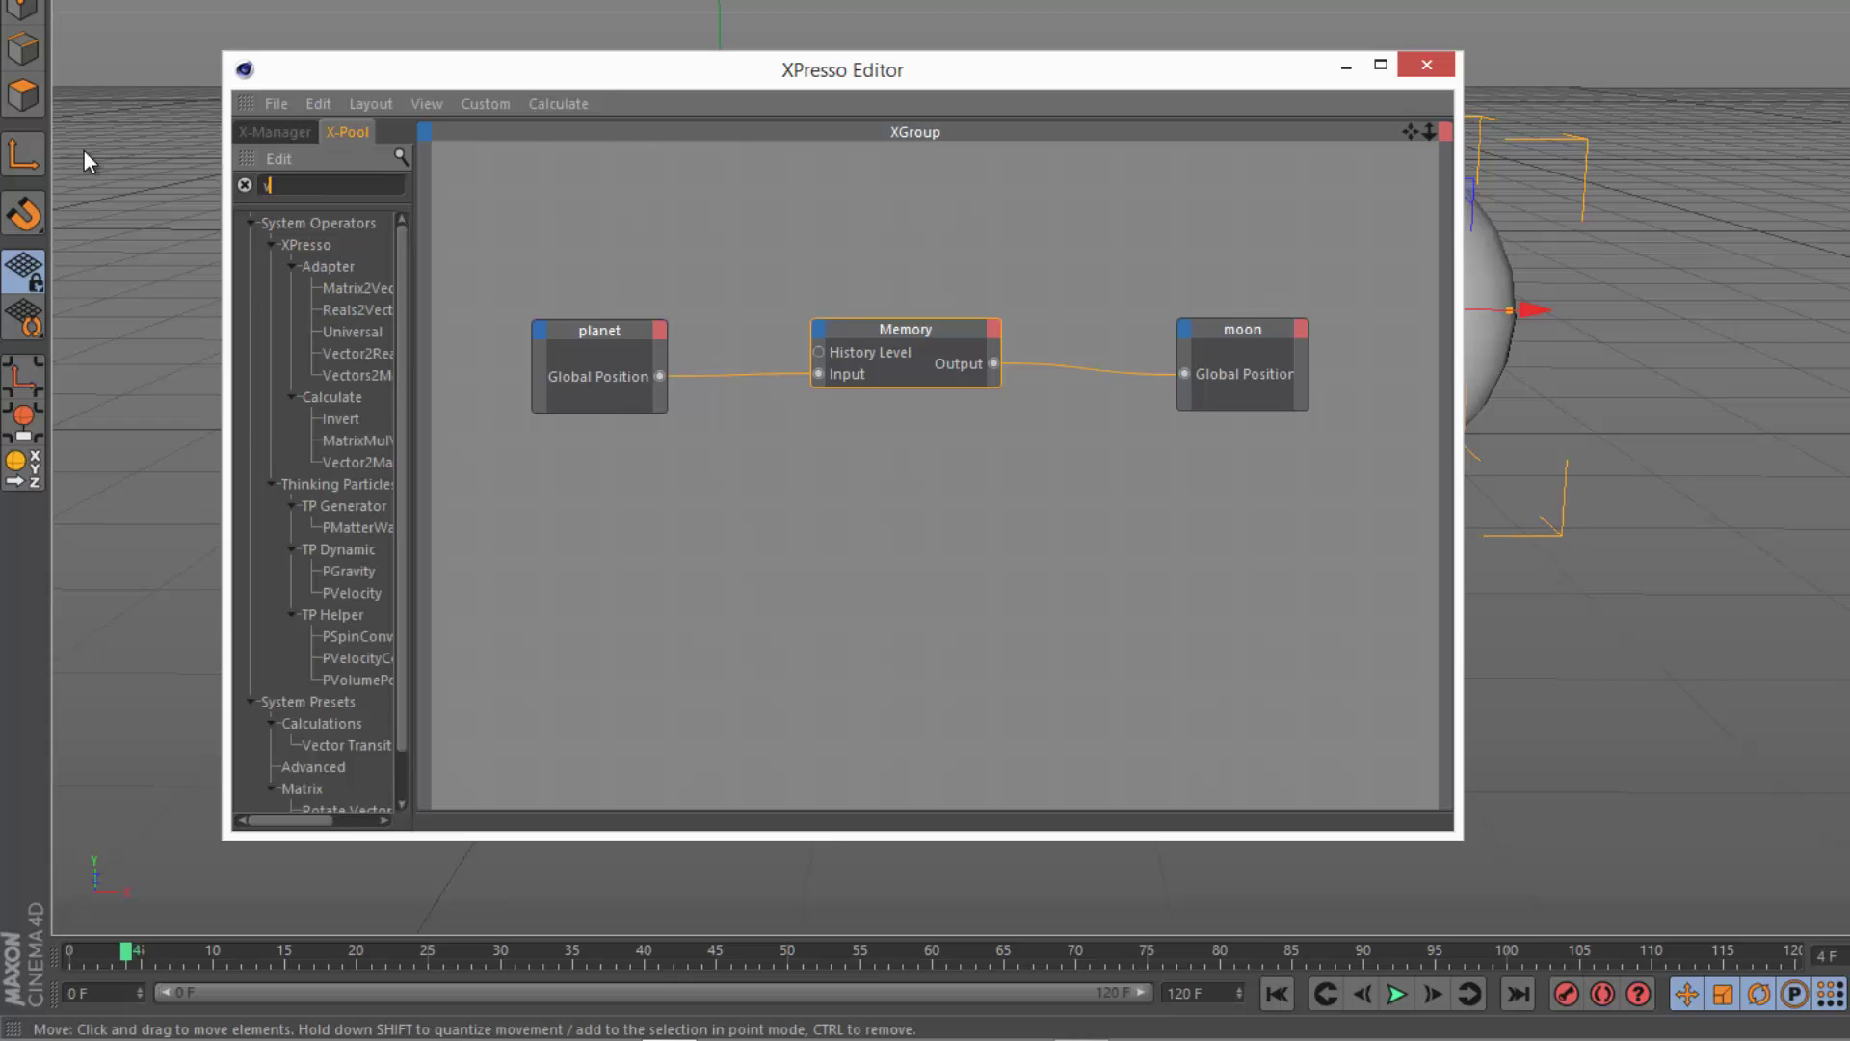
{"action": "type", "text": "ector2reals"}
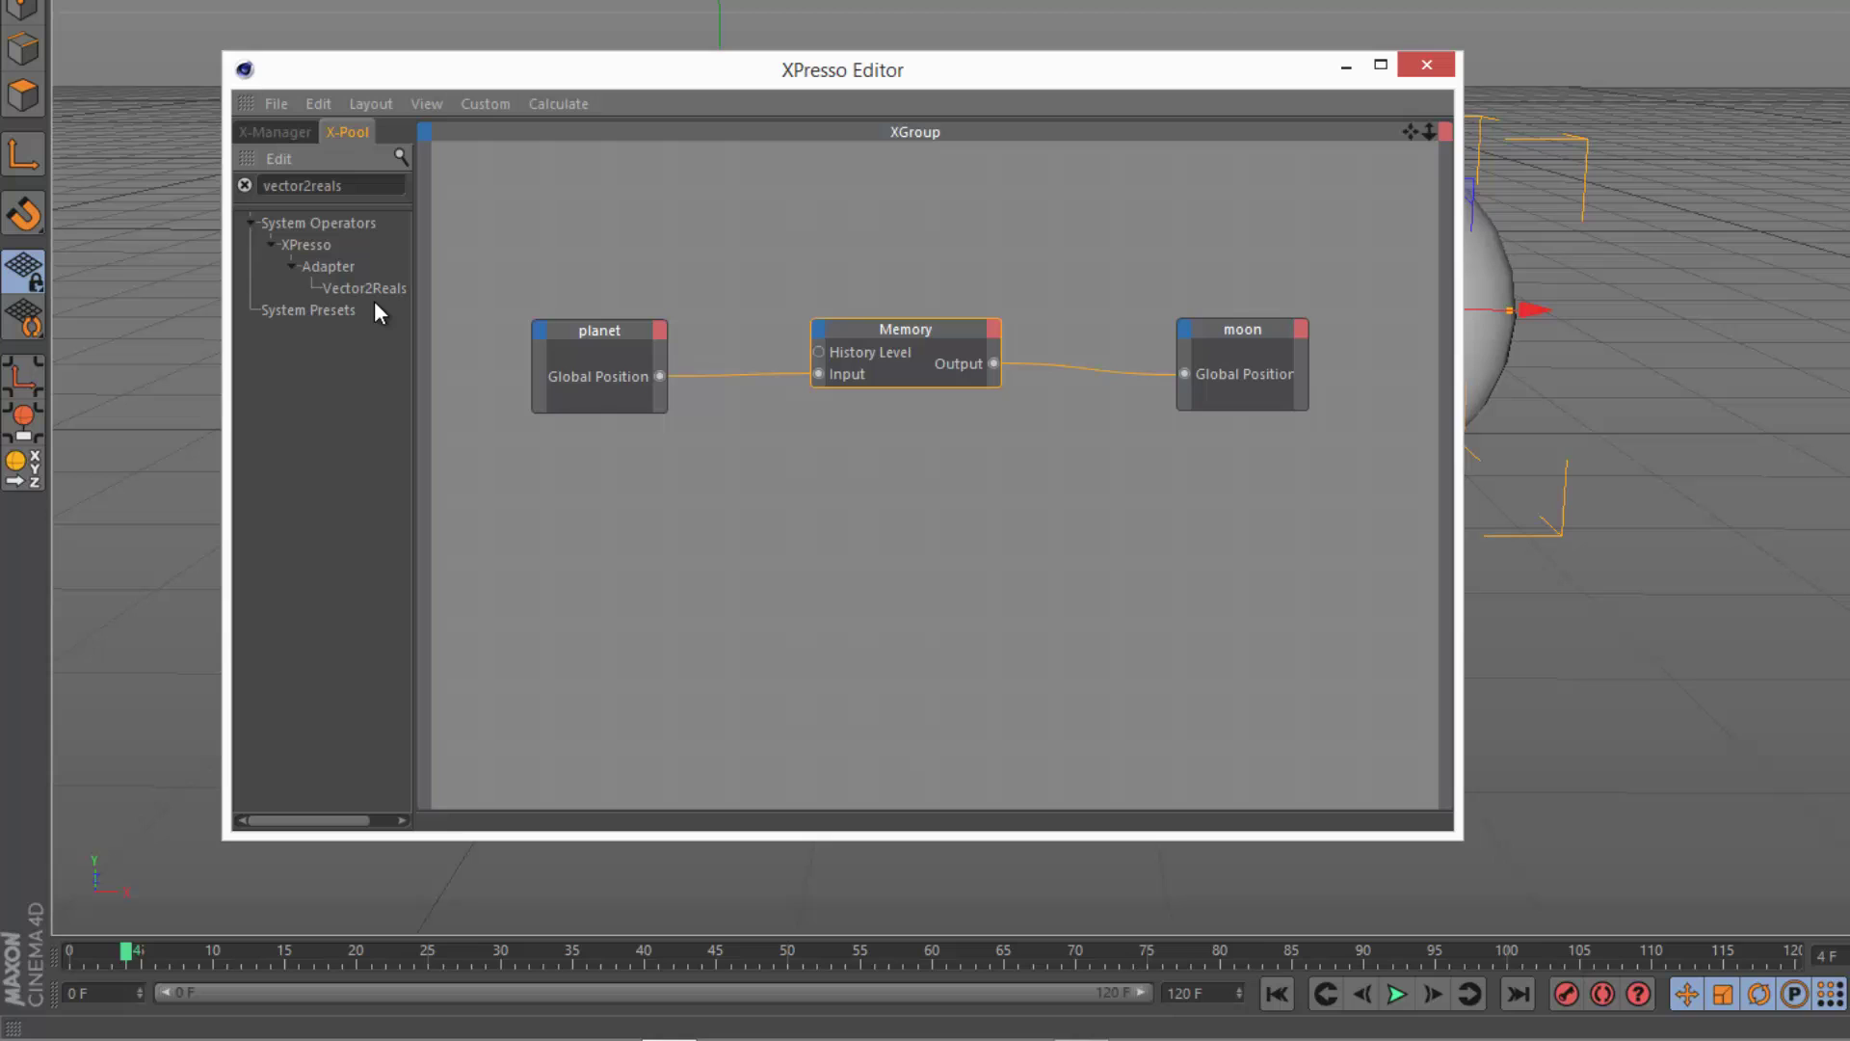
{"action": "left_click_drag", "start_coordinate": [964, 482], "coordinate": [964, 480]}
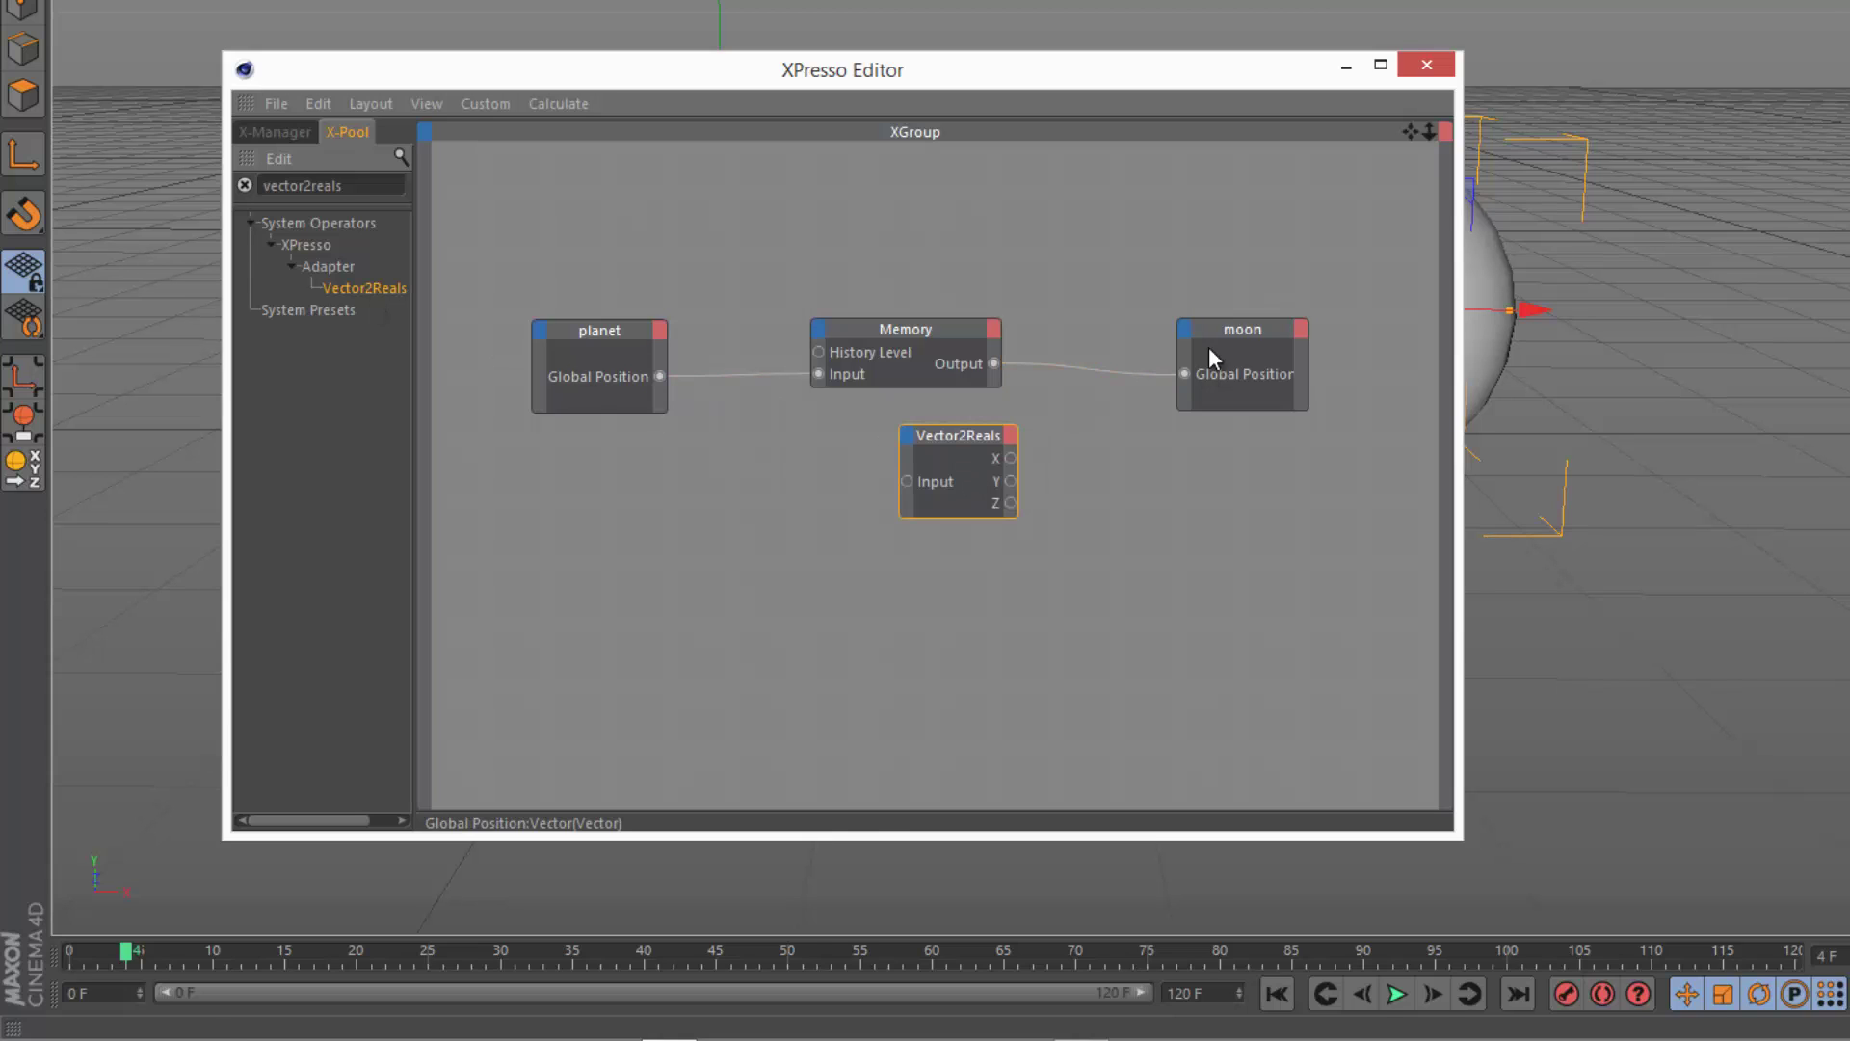
Step: Delete the Memory-to-moon wire and connect Memory Output to the Vector2Reals Input
{"action": "left_click_drag", "start_coordinate": [1209, 345], "coordinate": [1309, 337]}
{"action": "key", "text": "Delete"}
{"action": "left_click_drag", "start_coordinate": [991, 439], "coordinate": [1142, 331]}
{"action": "left_click", "coordinate": [908, 349]}
{"action": "left_click_drag", "start_coordinate": [909, 349], "coordinate": [837, 361]}
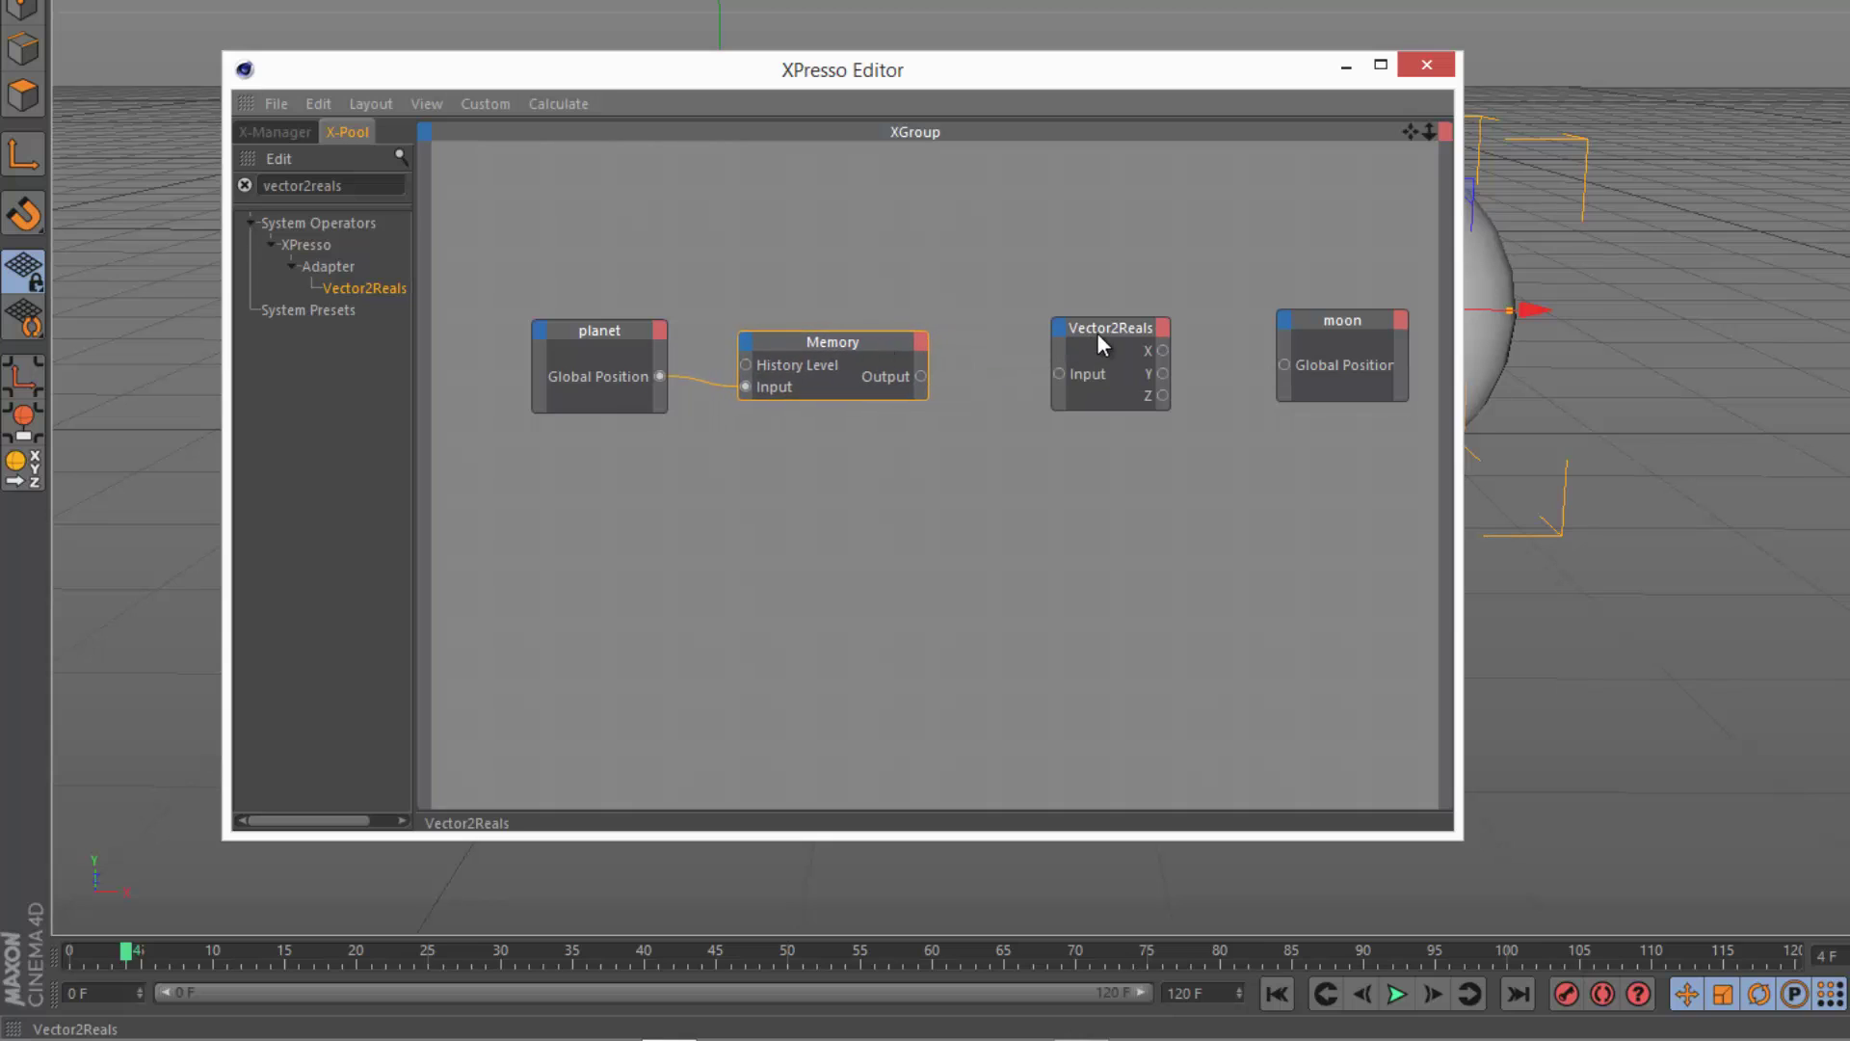
{"action": "left_click_drag", "start_coordinate": [1096, 332], "coordinate": [1044, 324]}
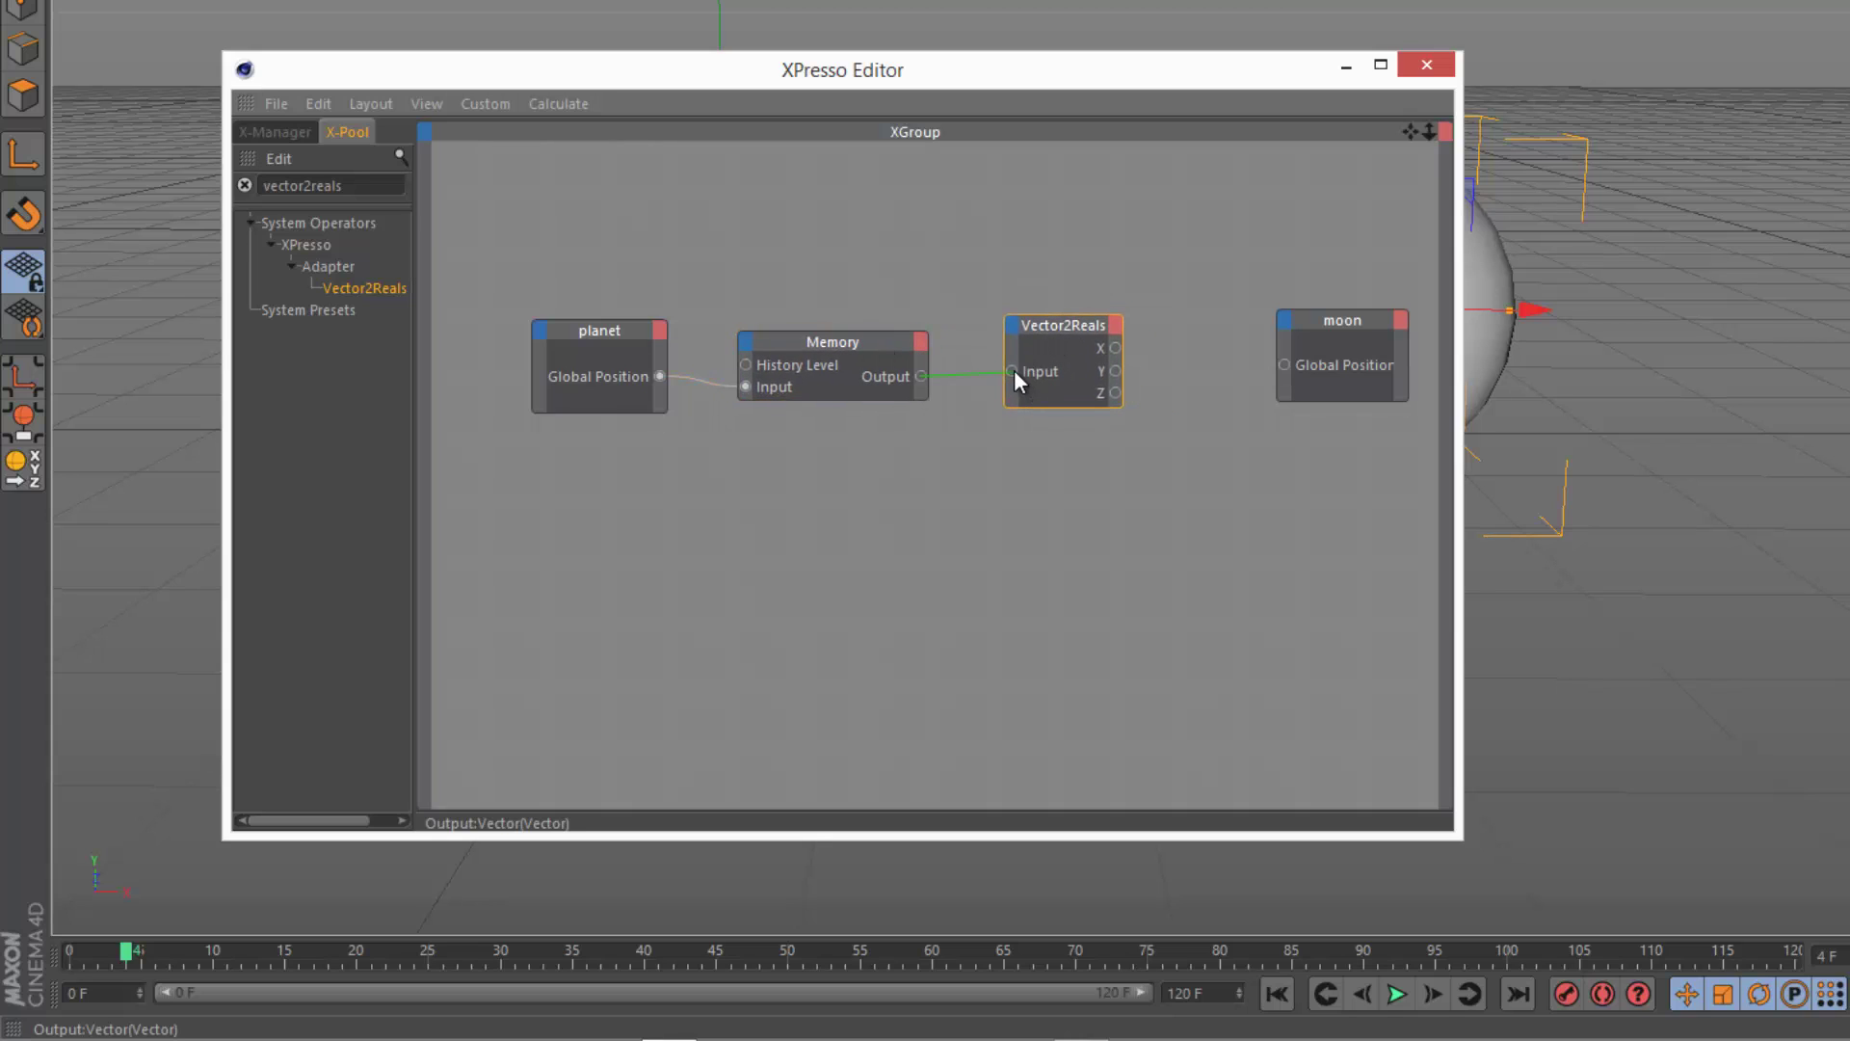
{"action": "left_click_drag", "start_coordinate": [912, 376], "coordinate": [1012, 372]}
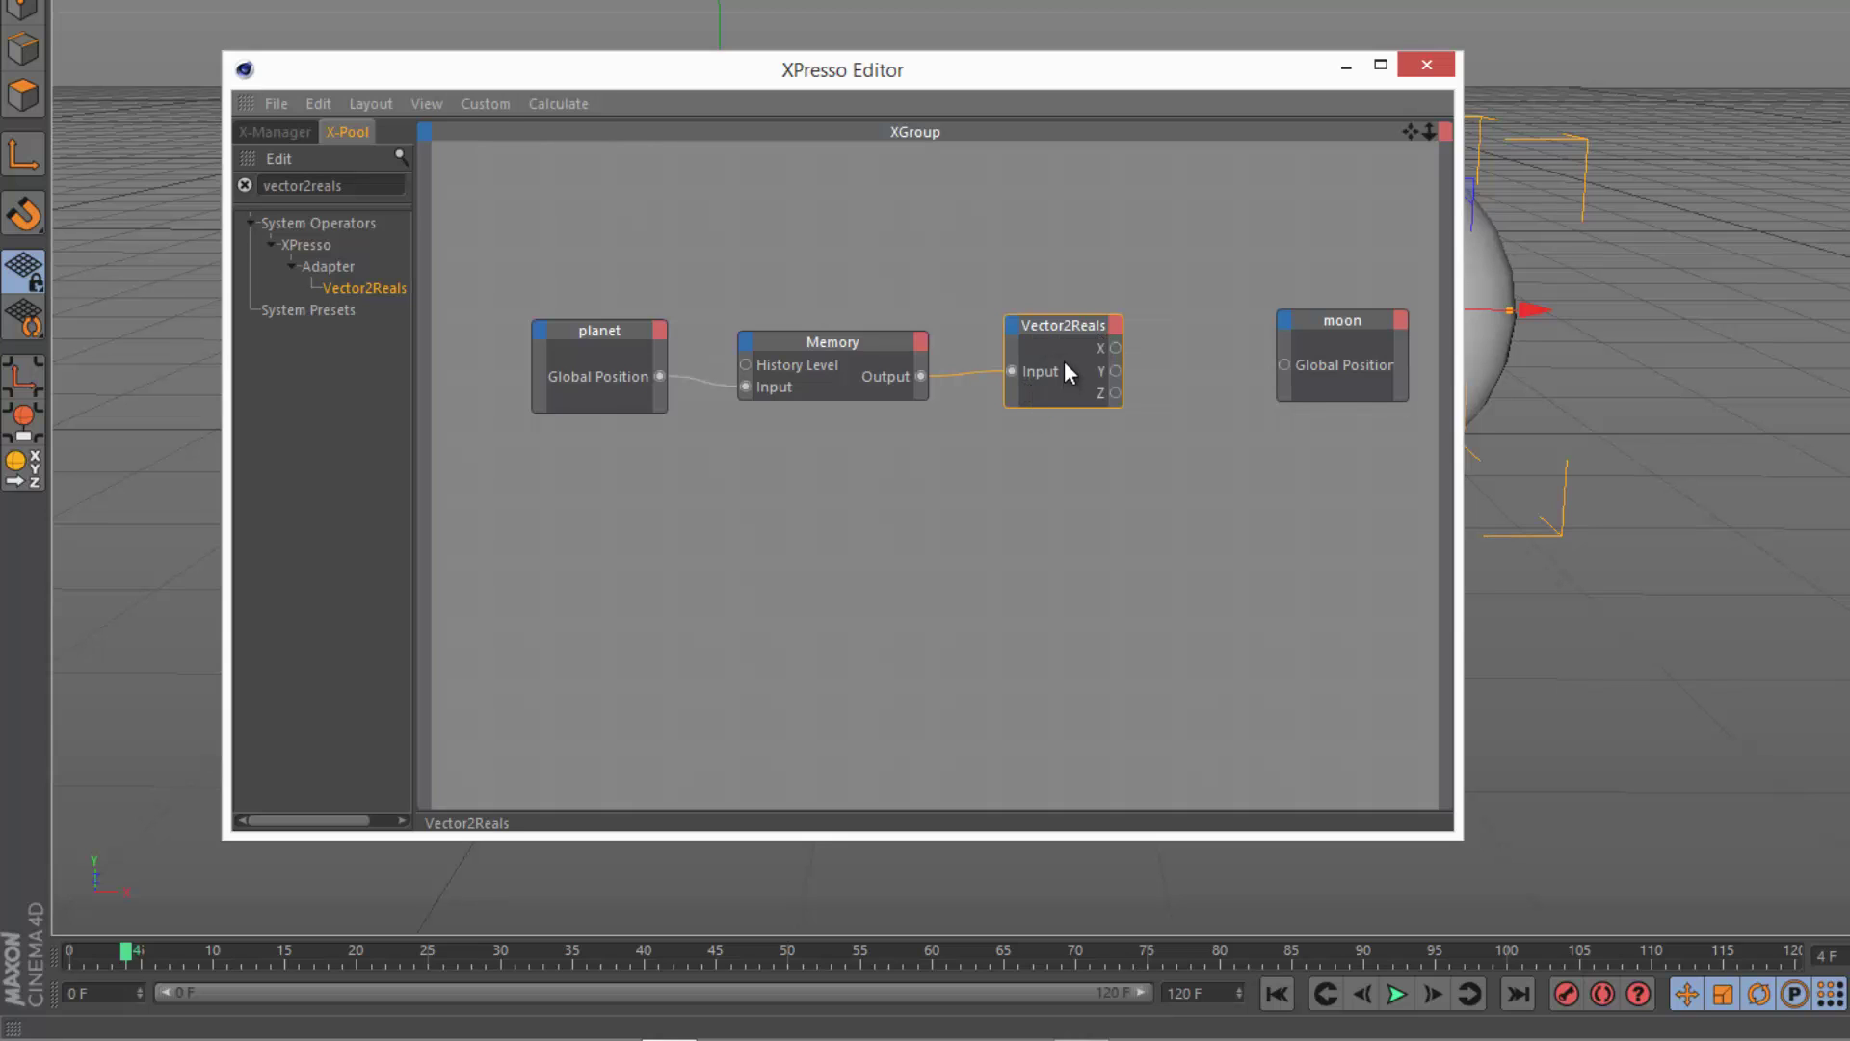
{"action": "left_click_drag", "start_coordinate": [1070, 322], "coordinate": [1031, 314]}
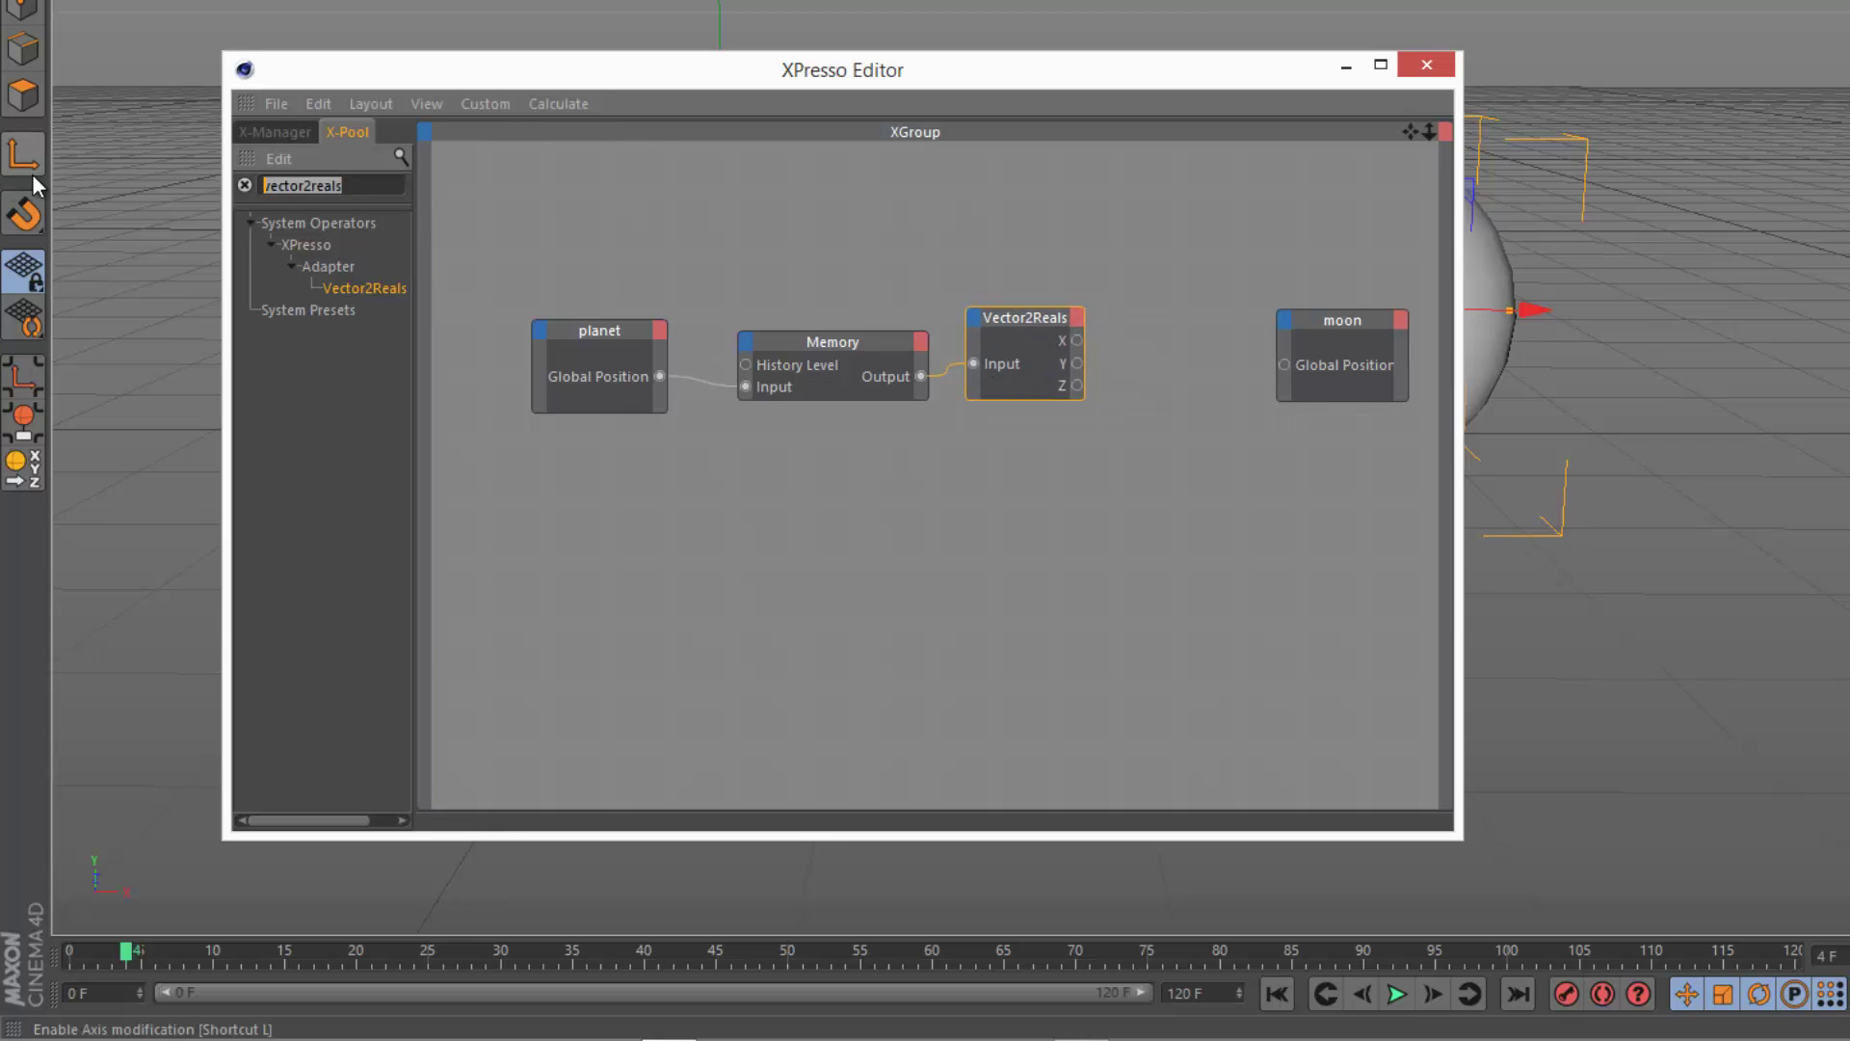
Step: Add a Math:Add node and wire Vector2Reals' X output into its first input
{"action": "type", "text": "math"}
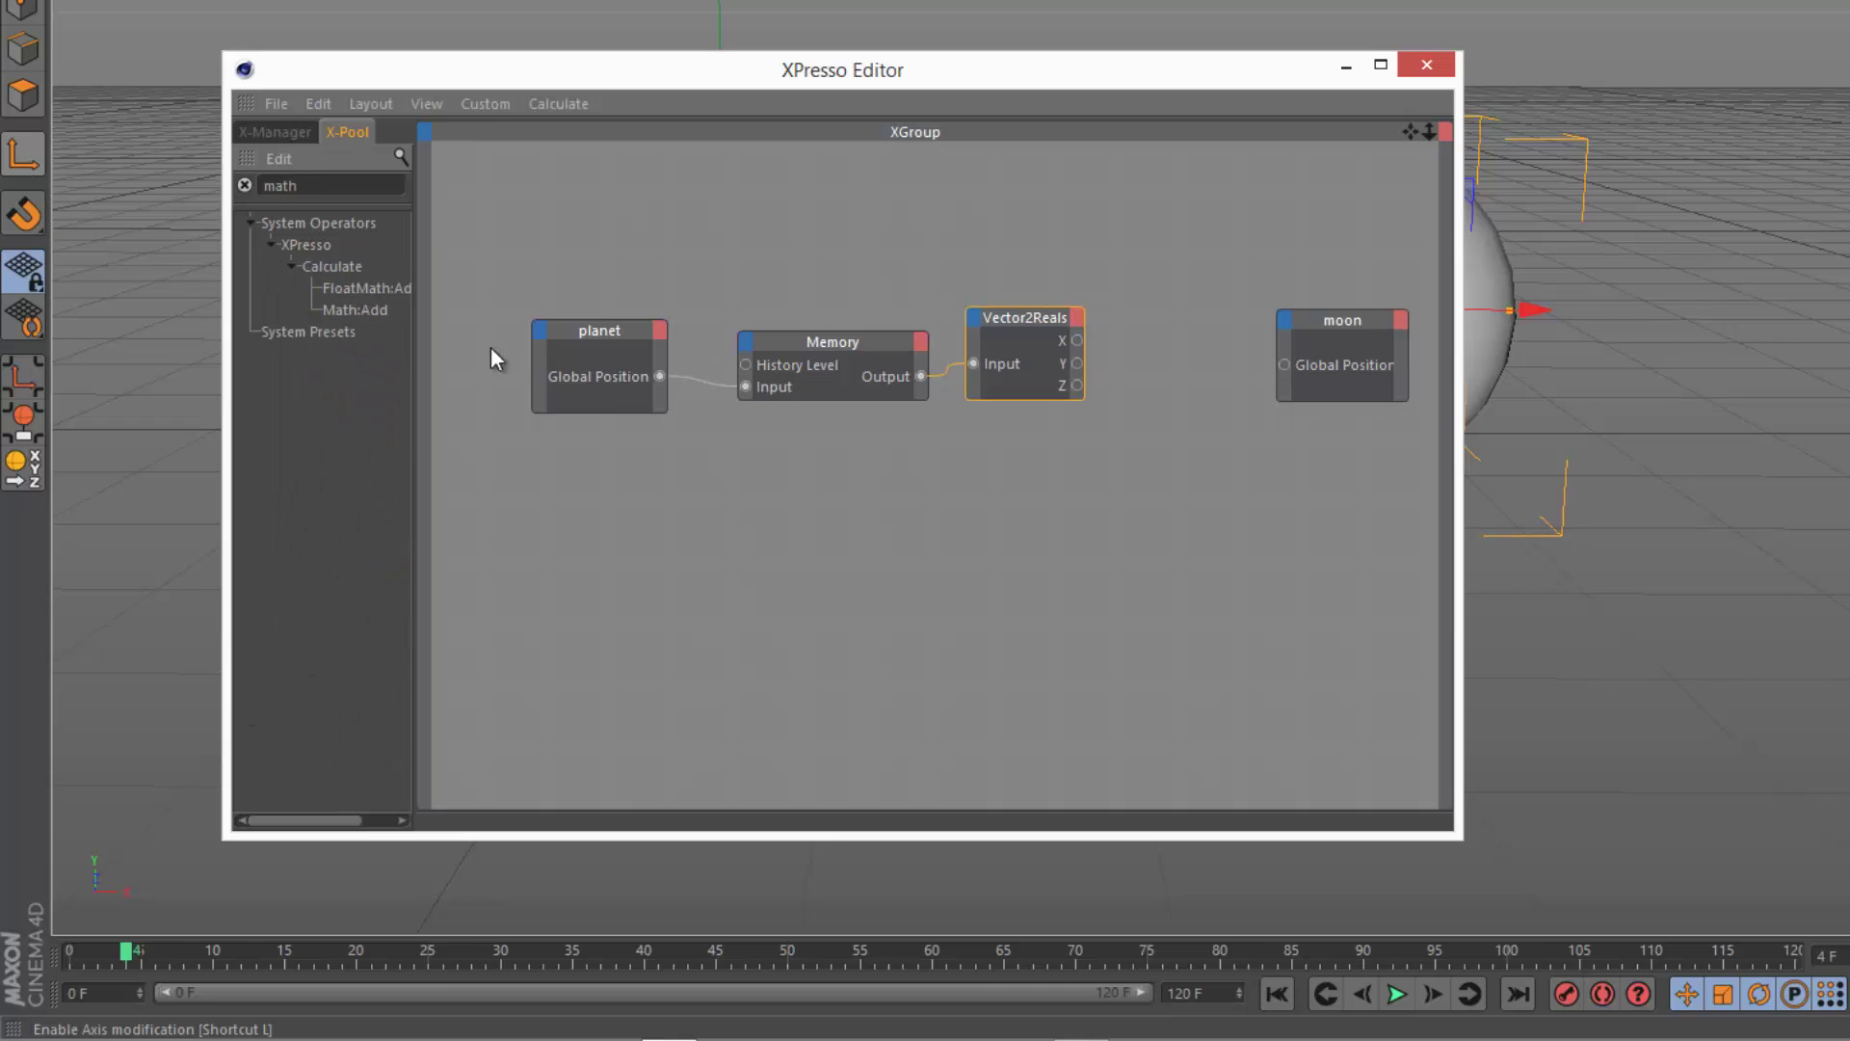
{"action": "left_click_drag", "start_coordinate": [762, 327], "coordinate": [1176, 277]}
{"action": "left_click", "coordinate": [1037, 316]}
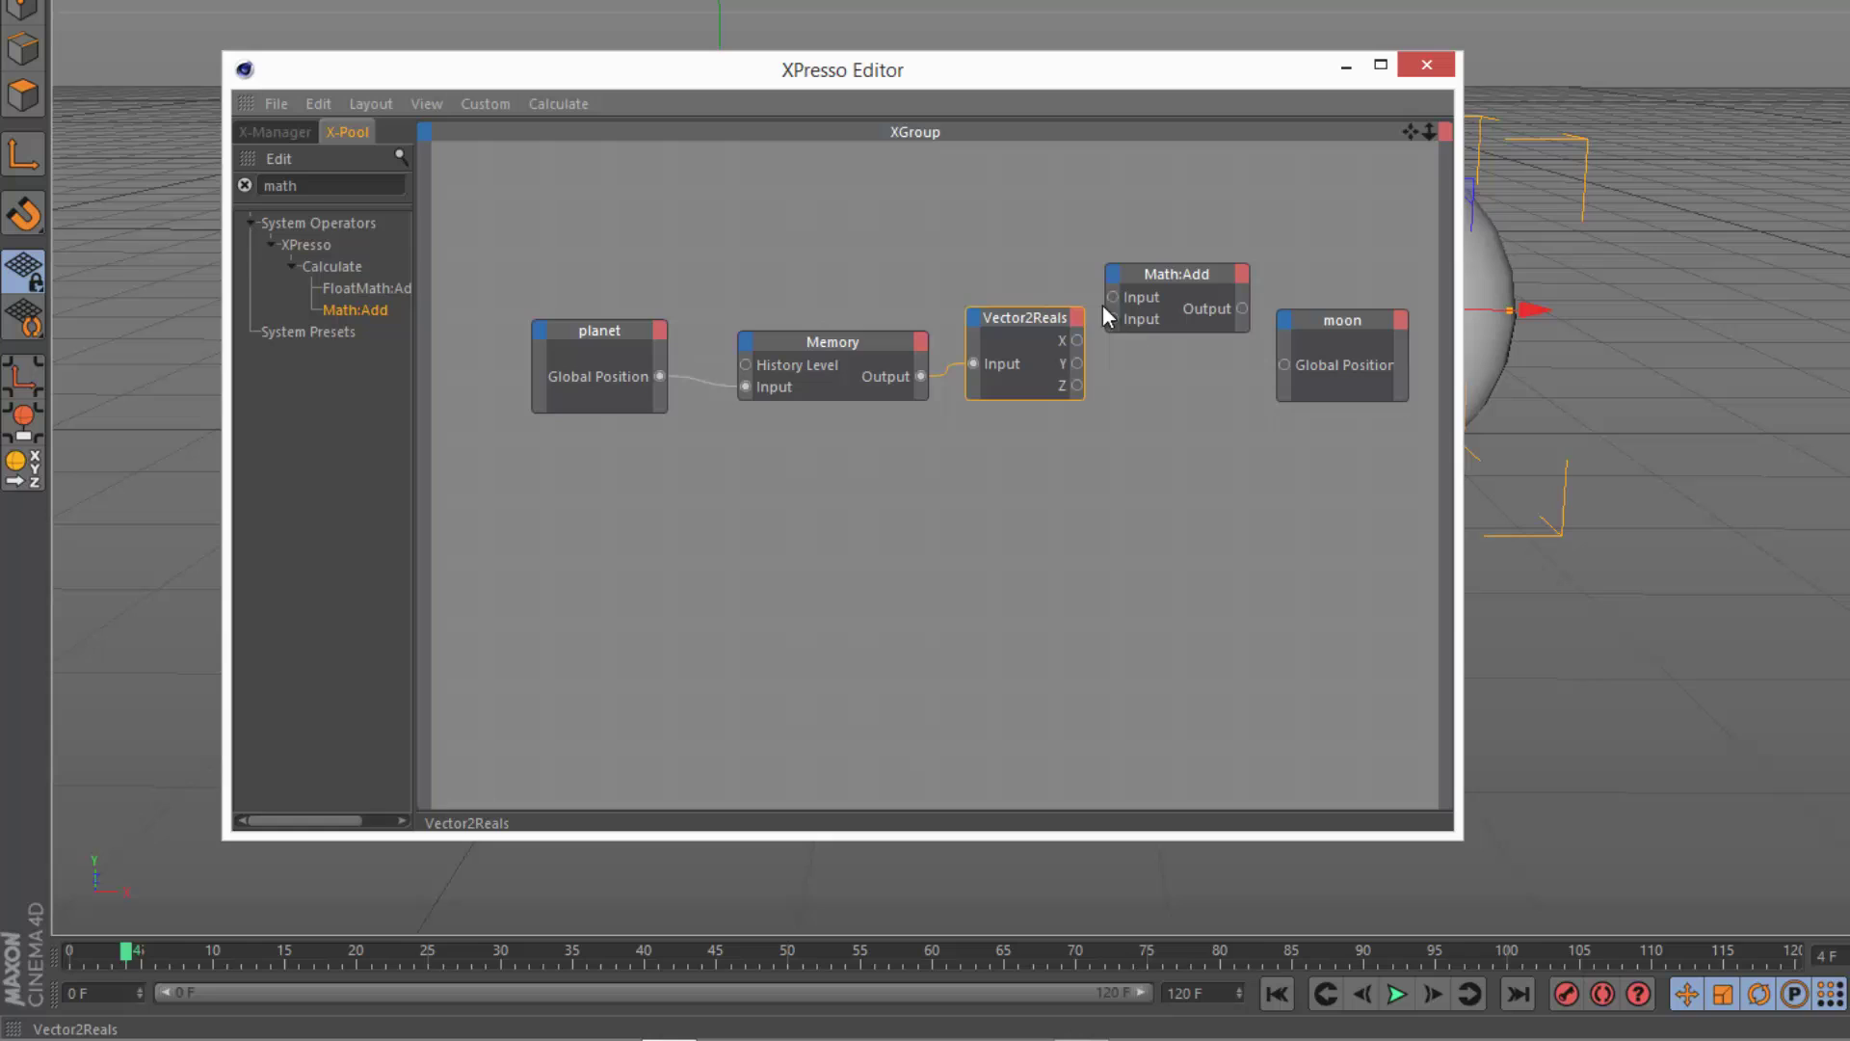
{"action": "left_click", "coordinate": [1178, 274]}
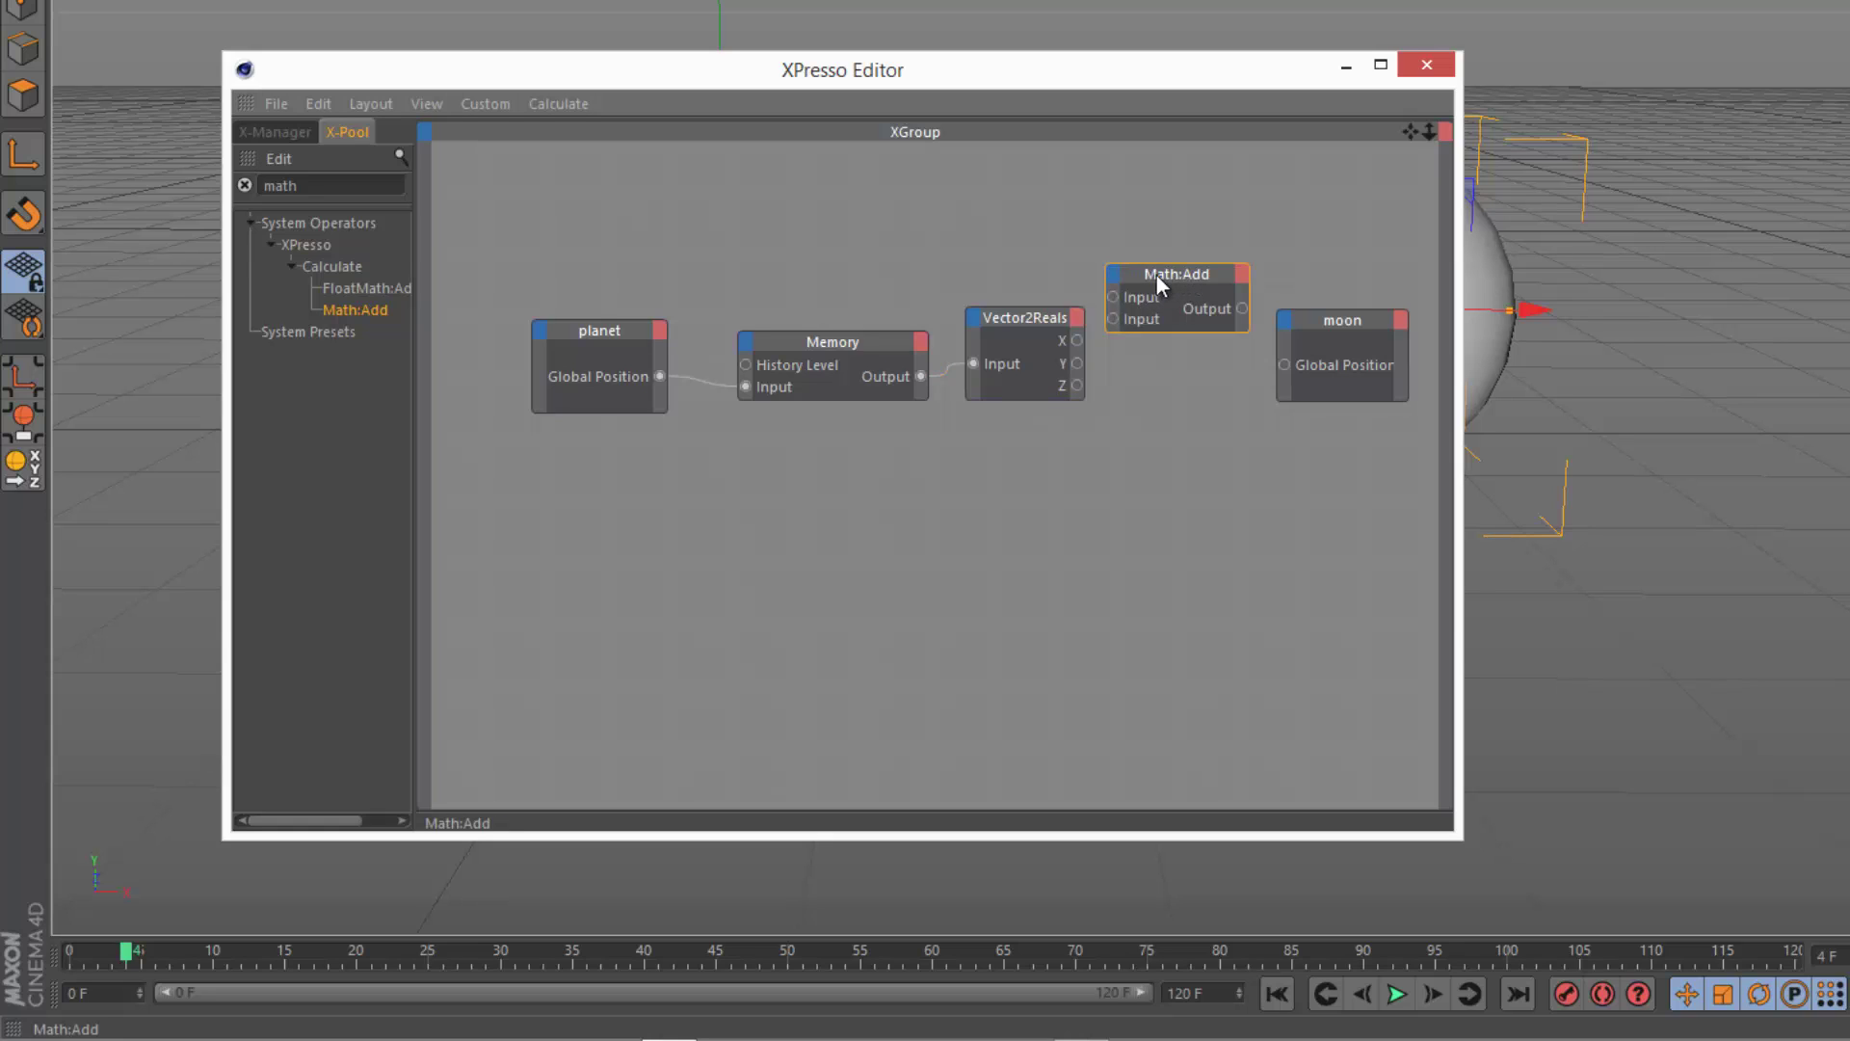
{"action": "left_click_drag", "start_coordinate": [1195, 275], "coordinate": [1200, 264]}
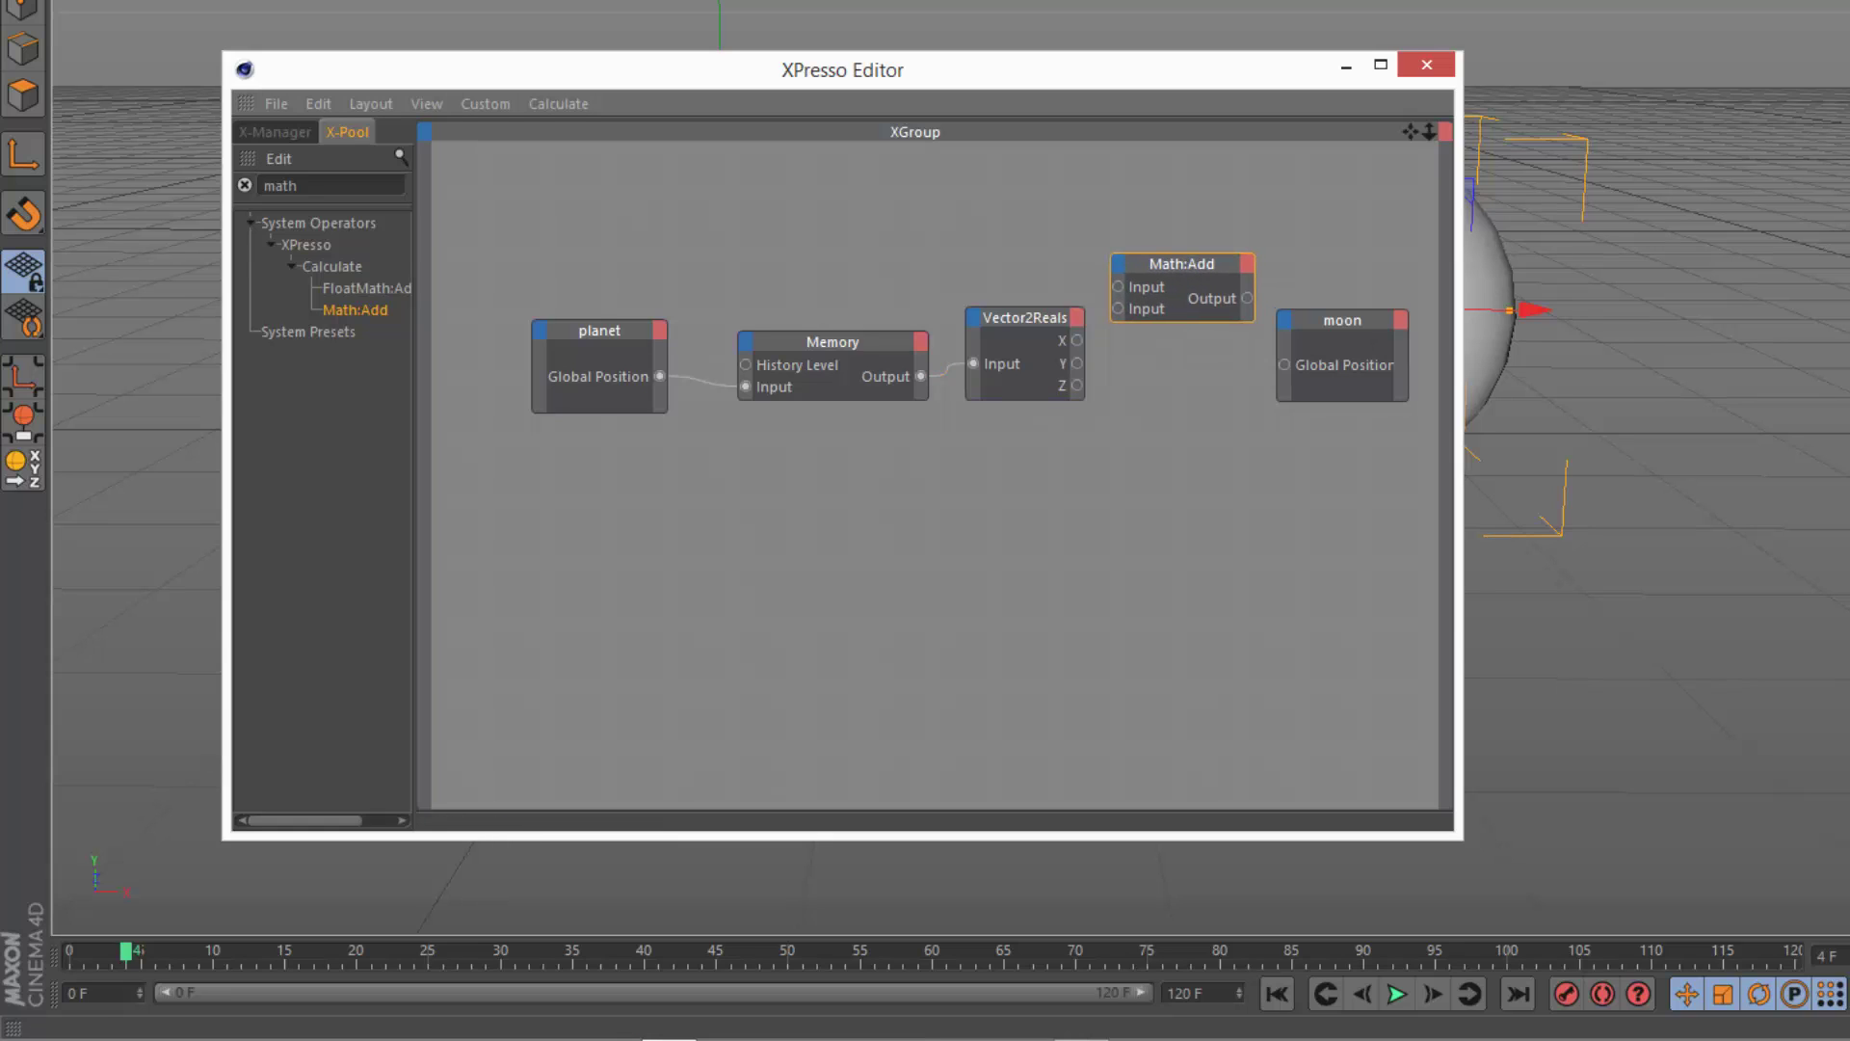
{"action": "left_click_drag", "start_coordinate": [1032, 315], "coordinate": [1106, 291]}
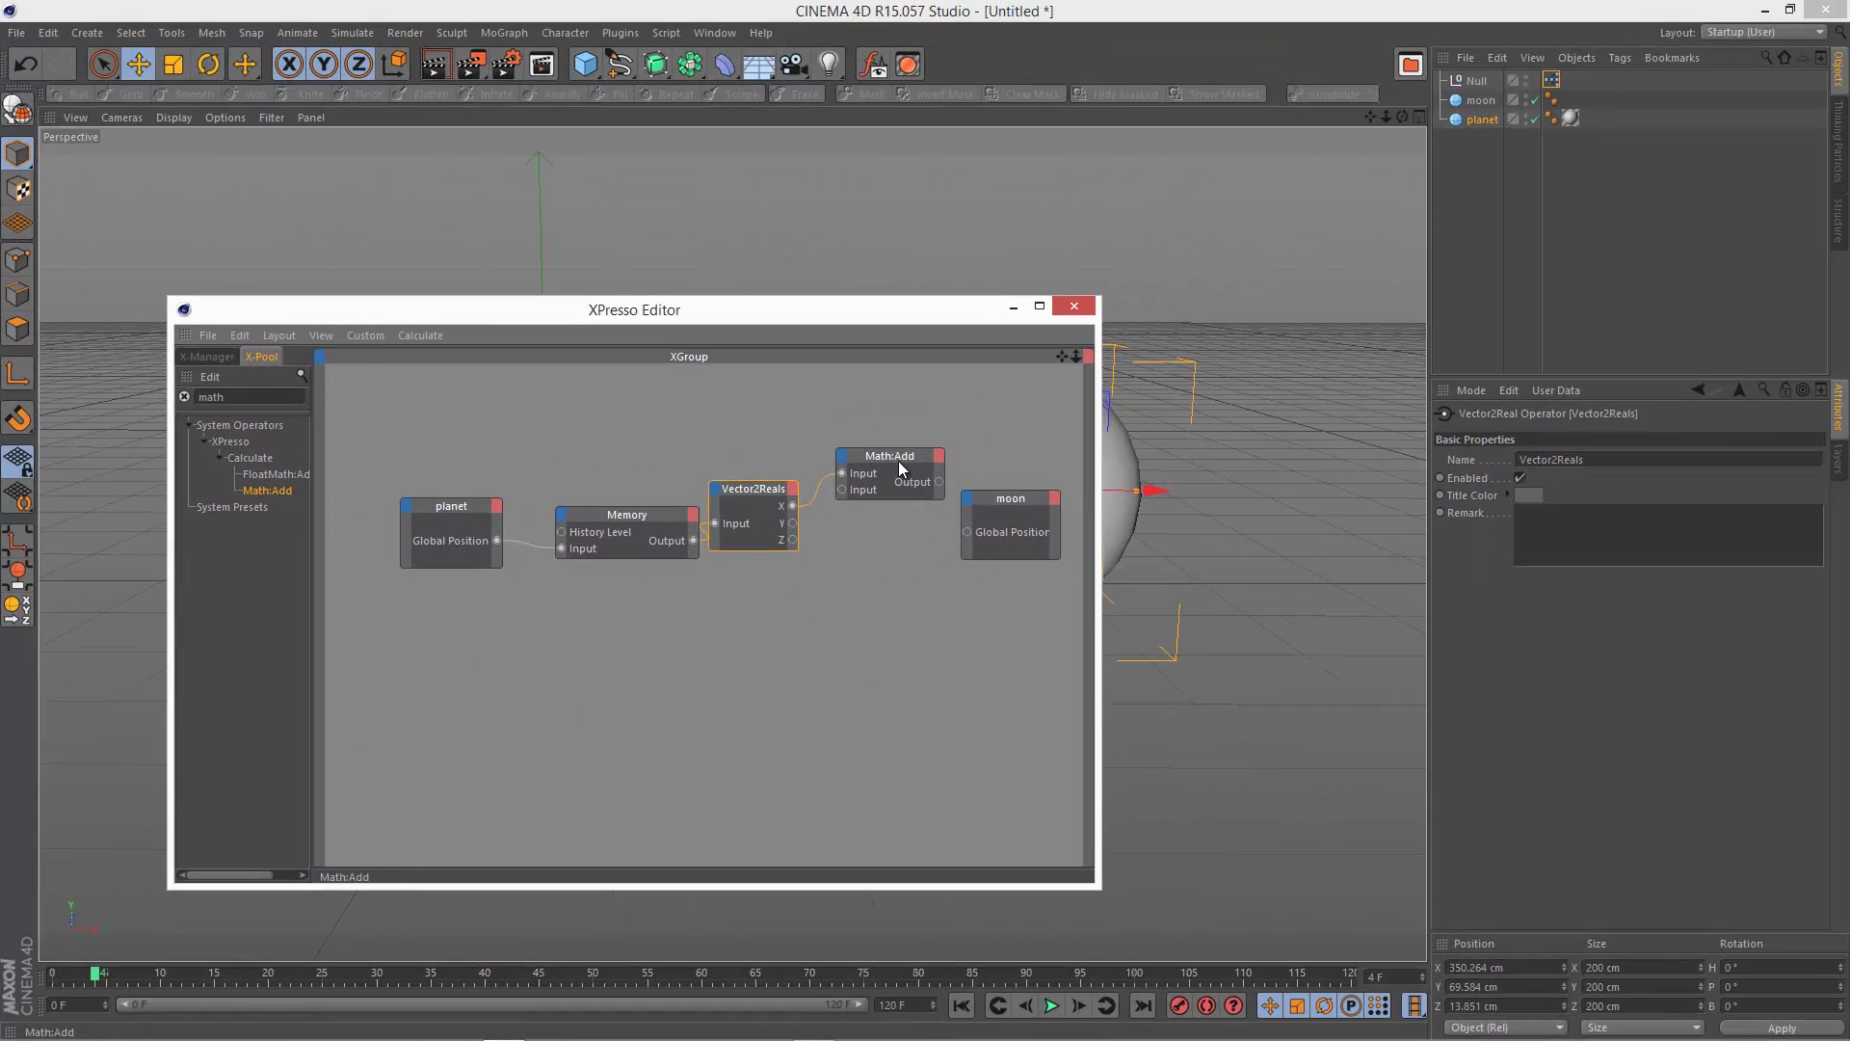
Step: Set Math:Add's second input to 30 and shift the moon node right
{"action": "left_click", "coordinate": [900, 468]}
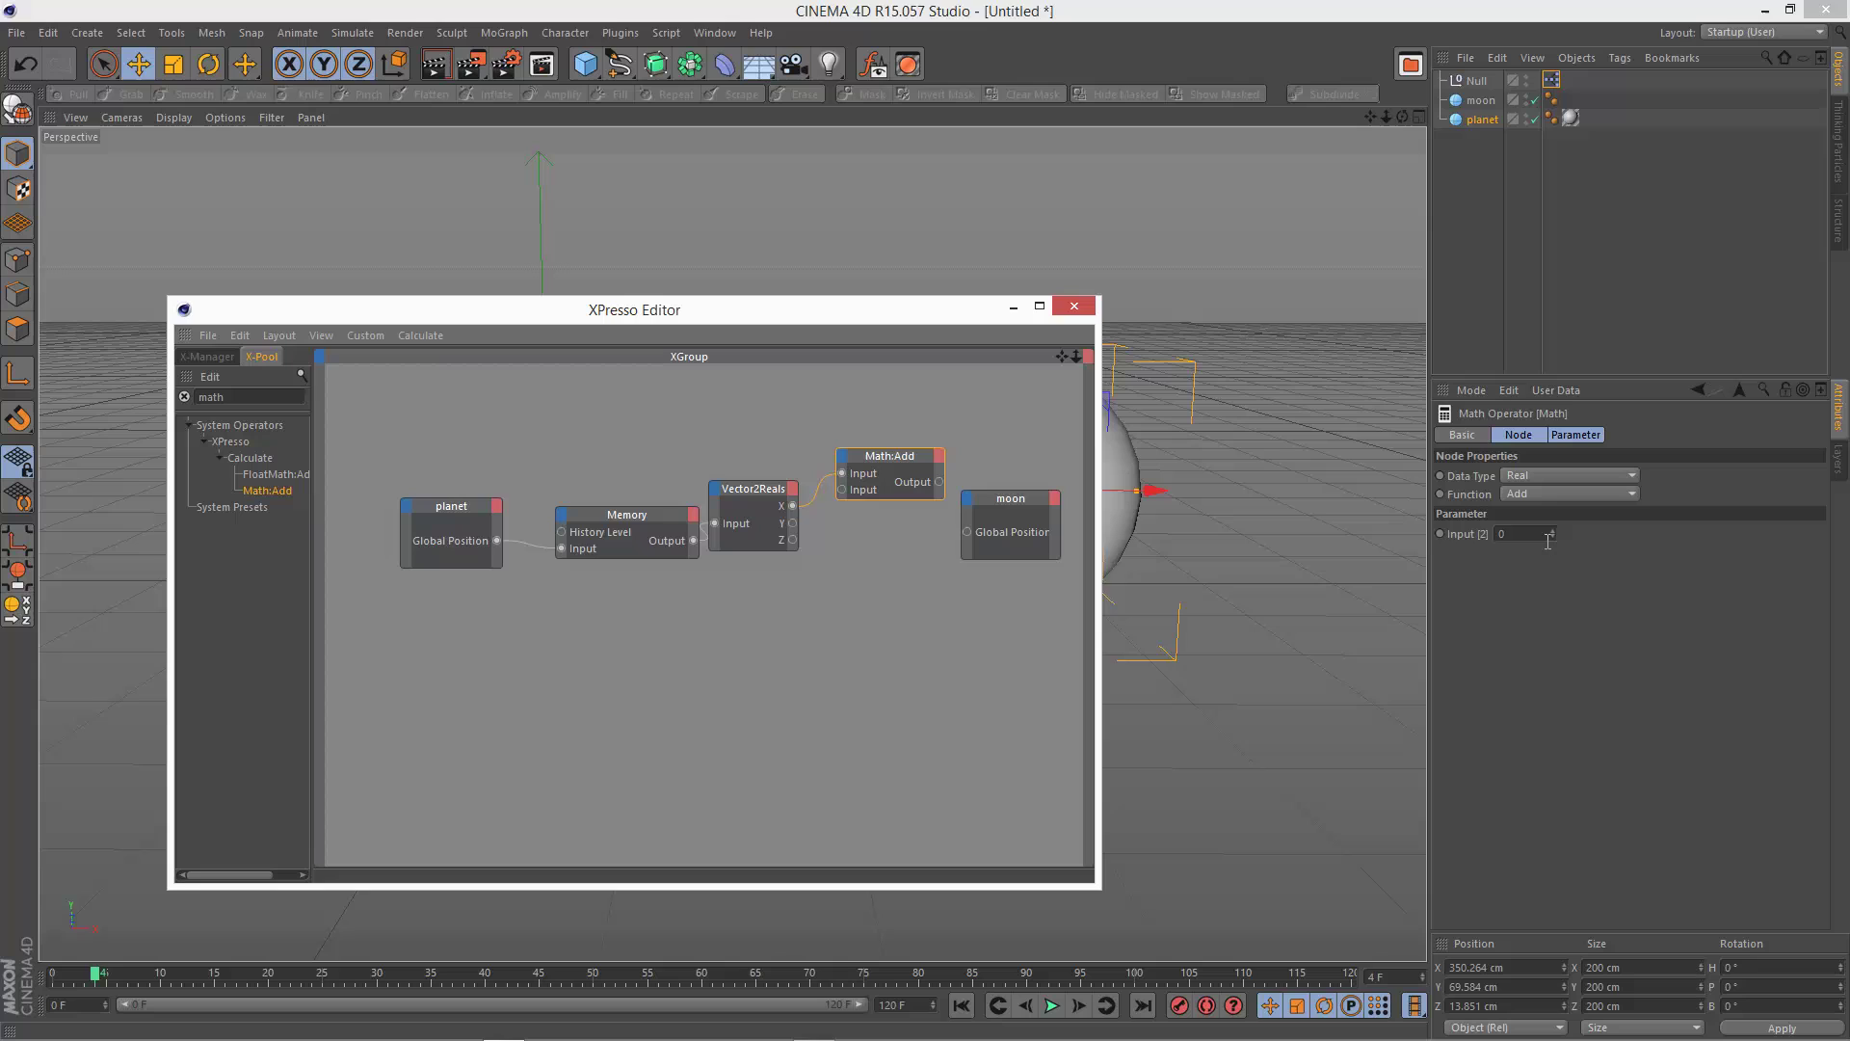
{"action": "left_click", "coordinate": [1502, 532]}
{"action": "type", "text": "30"}
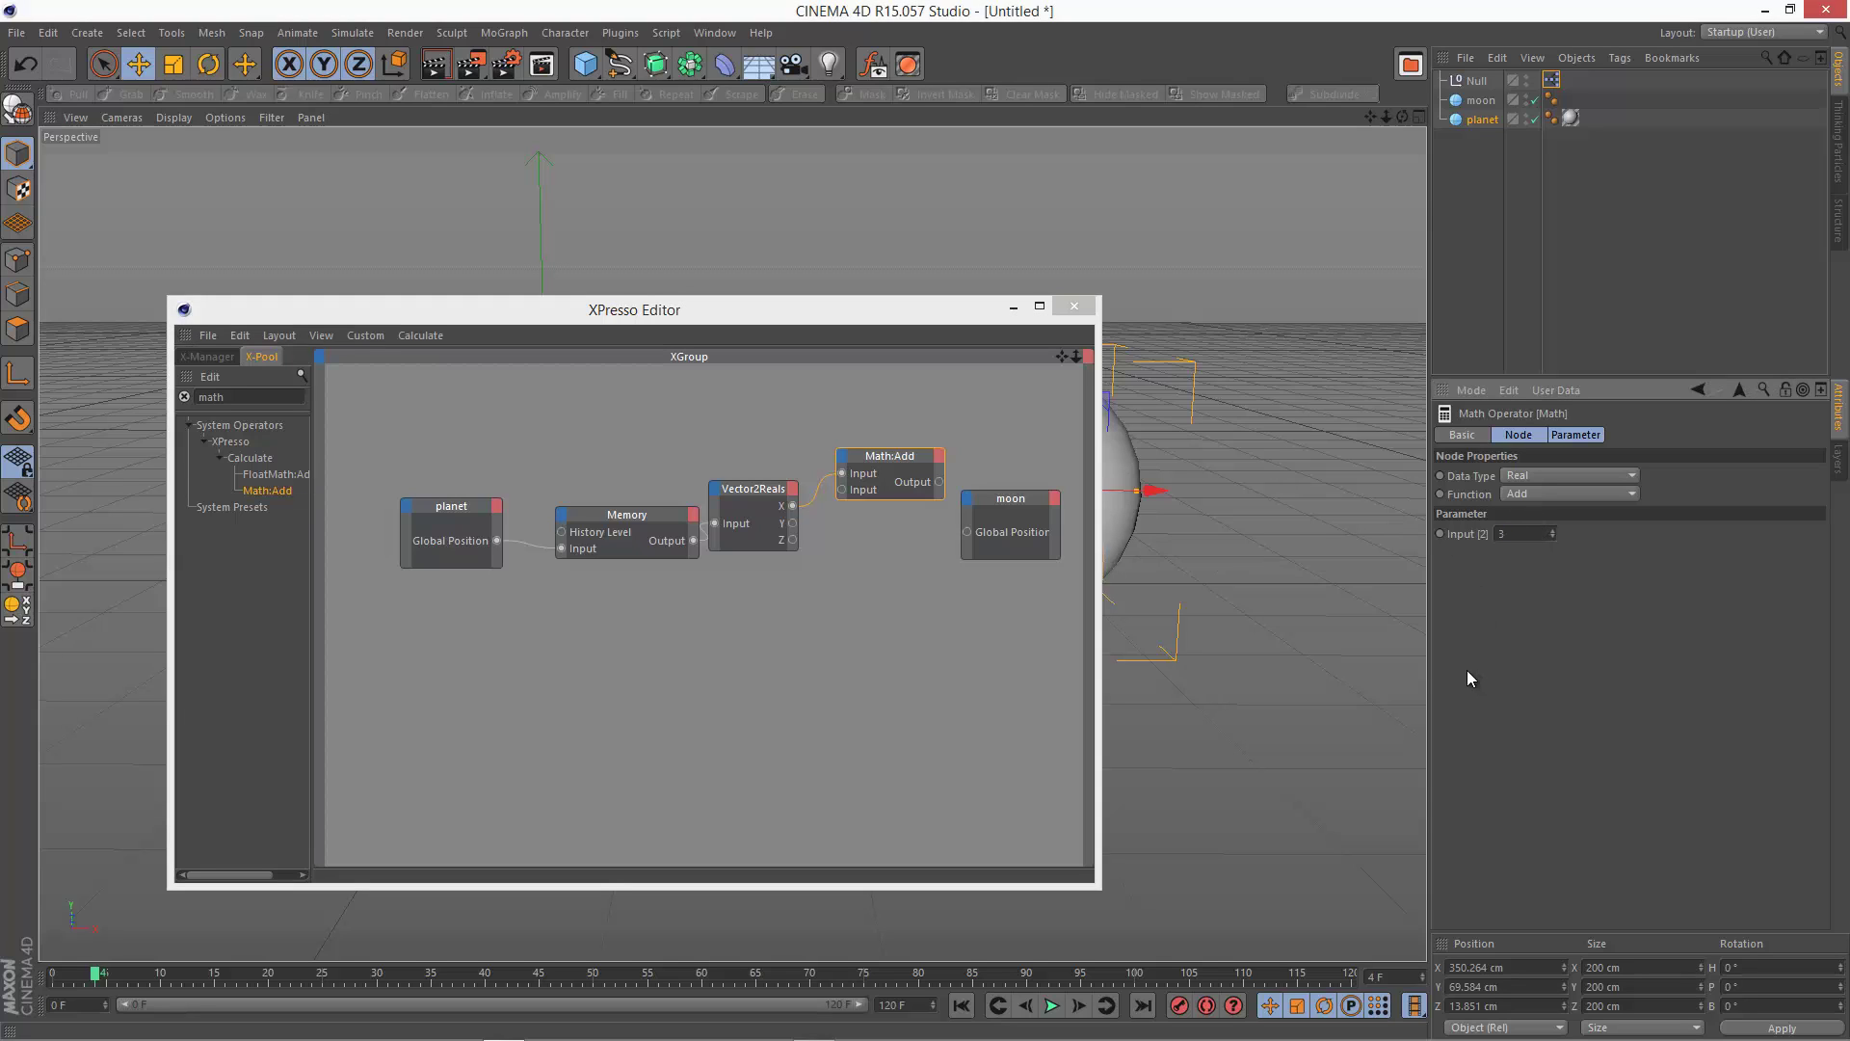
{"action": "left_click", "coordinate": [898, 577]}
{"action": "left_click_drag", "start_coordinate": [1014, 495], "coordinate": [1376, 528]}
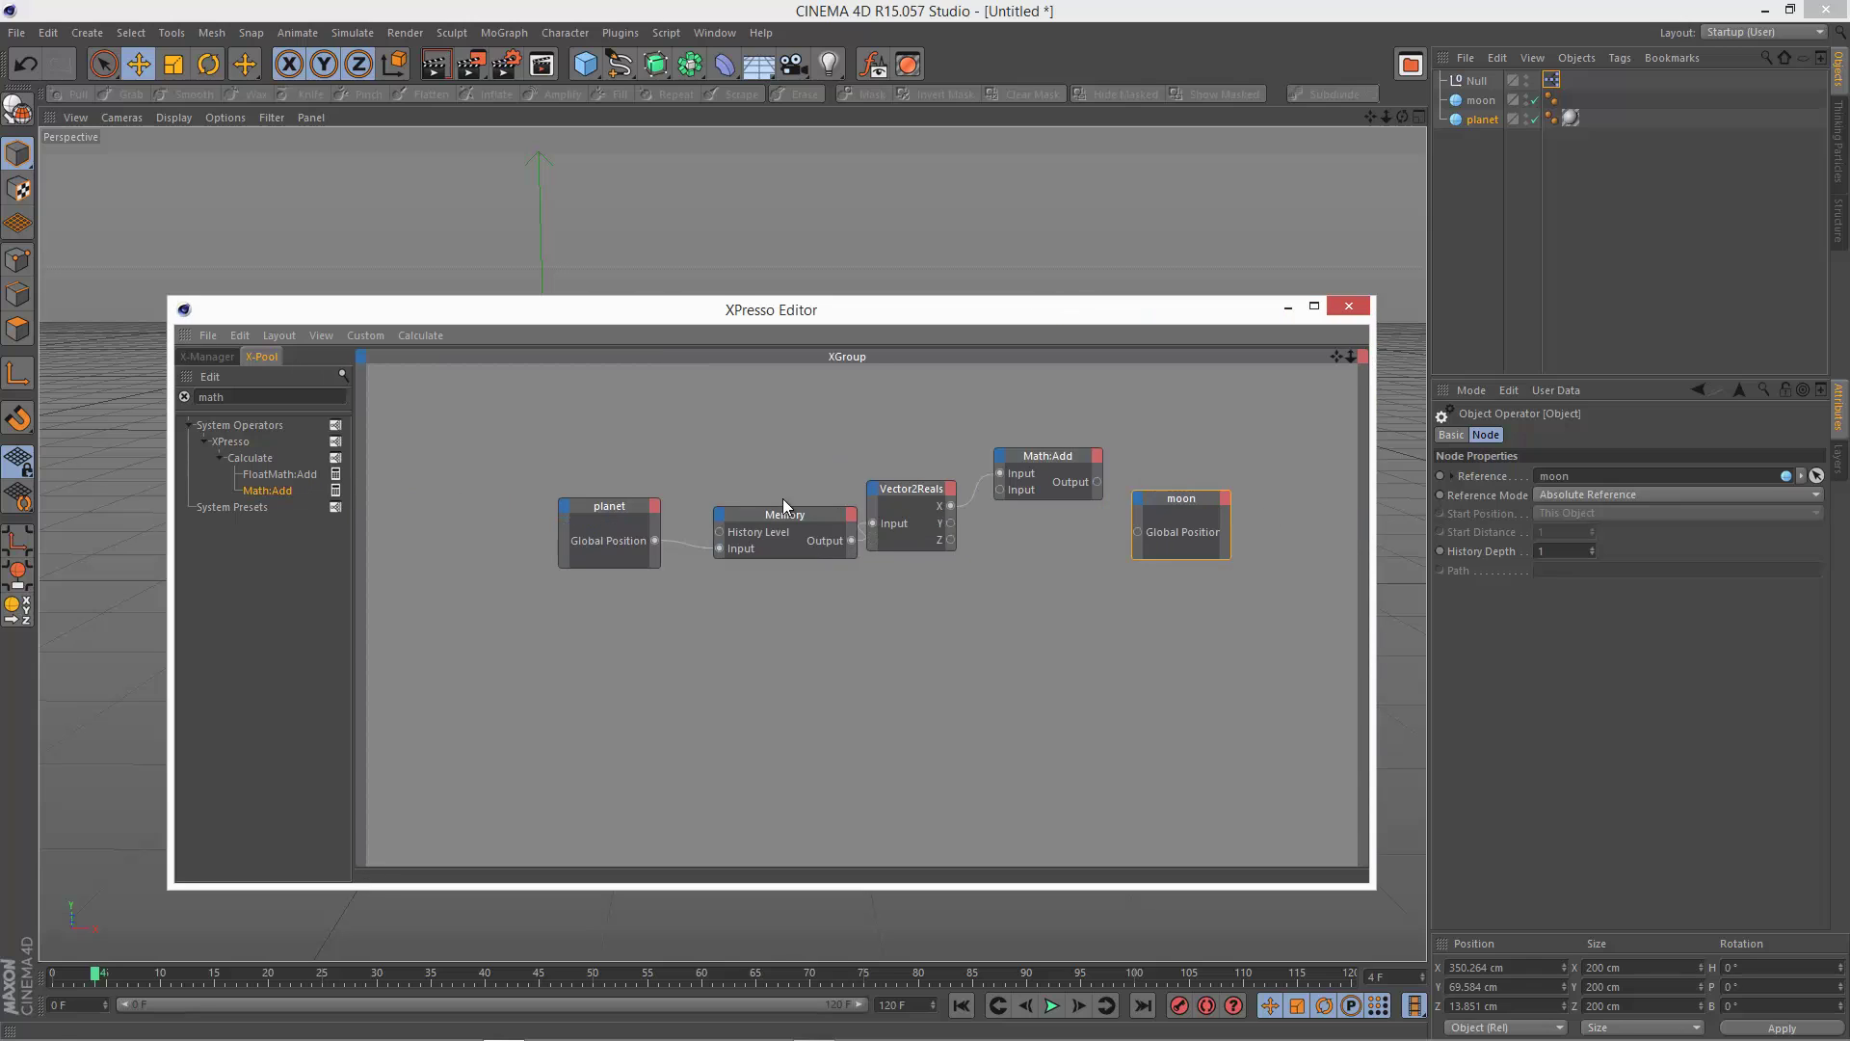
Step: Rearrange the planet, Memory, Vector2Reals, Math:Add and moon nodes to make room
{"action": "left_click_drag", "start_coordinate": [627, 507], "coordinate": [582, 505]}
{"action": "left_click_drag", "start_coordinate": [771, 521], "coordinate": [713, 511]}
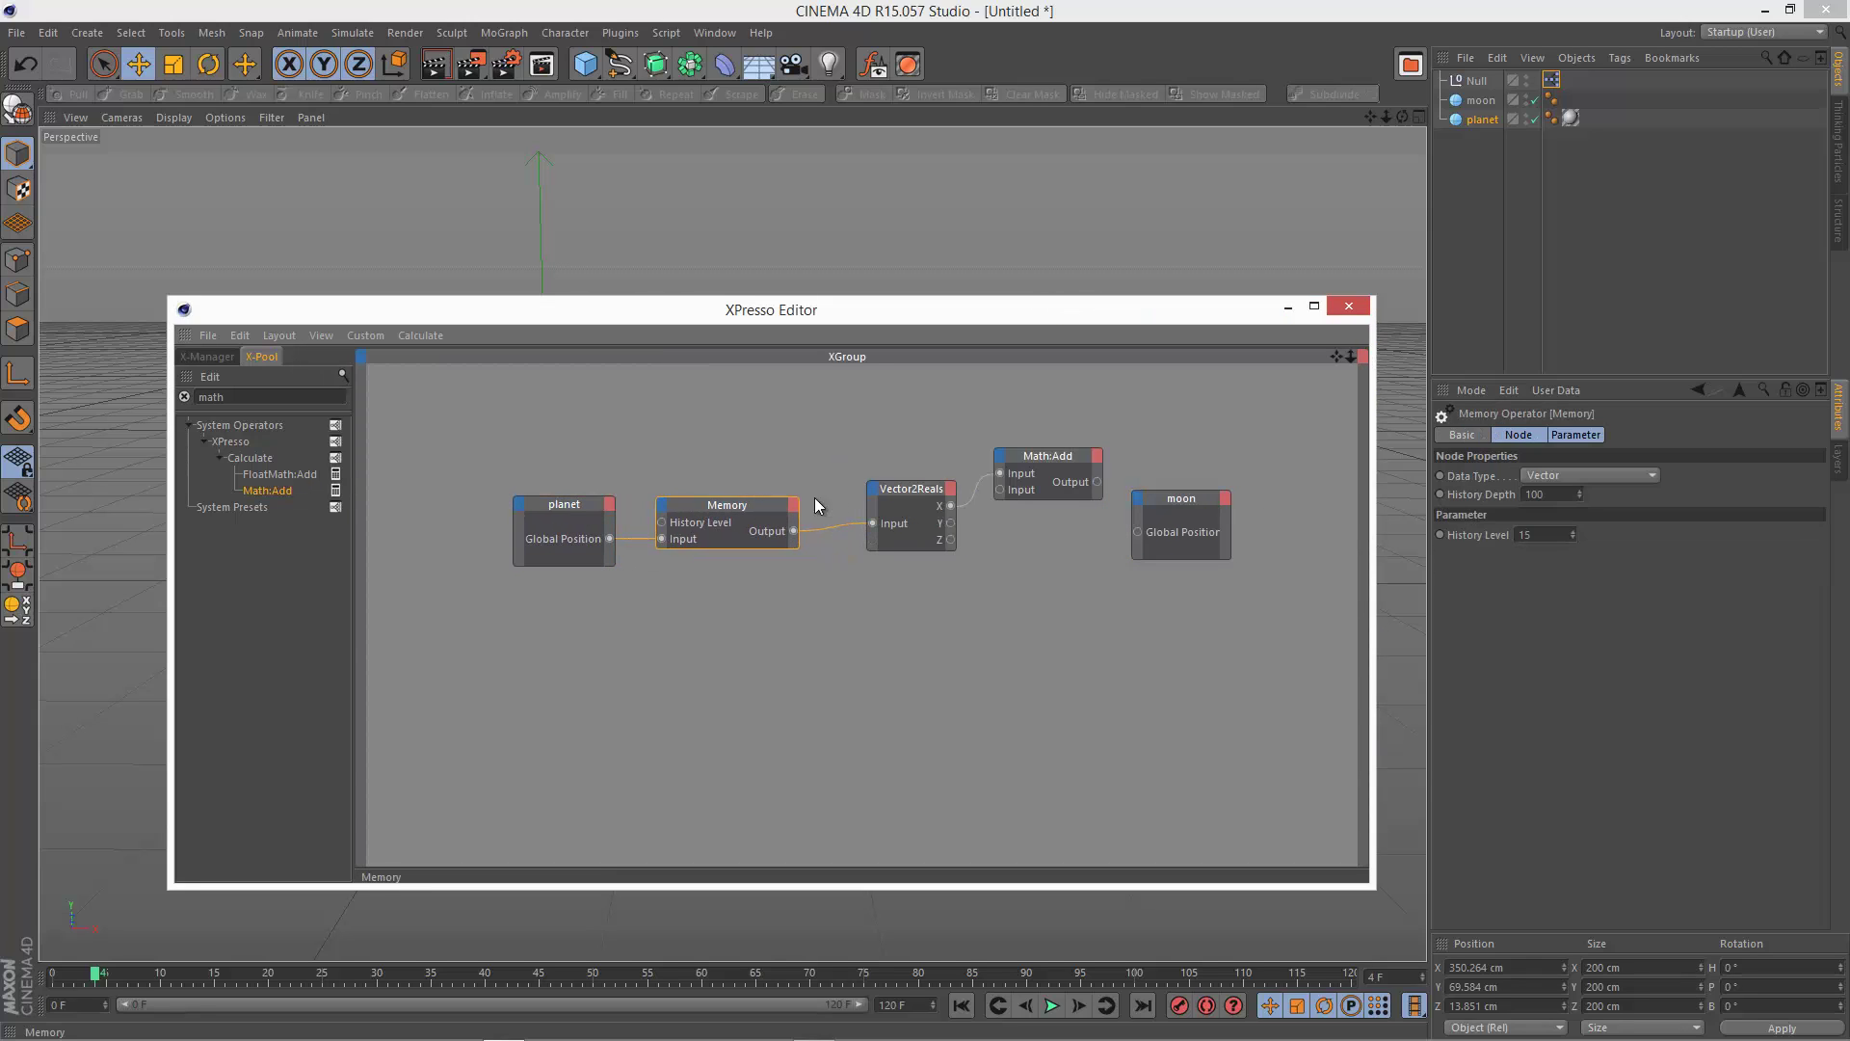
{"action": "left_click_drag", "start_coordinate": [928, 491], "coordinate": [889, 488]}
{"action": "left_click_drag", "start_coordinate": [1041, 461], "coordinate": [996, 439]}
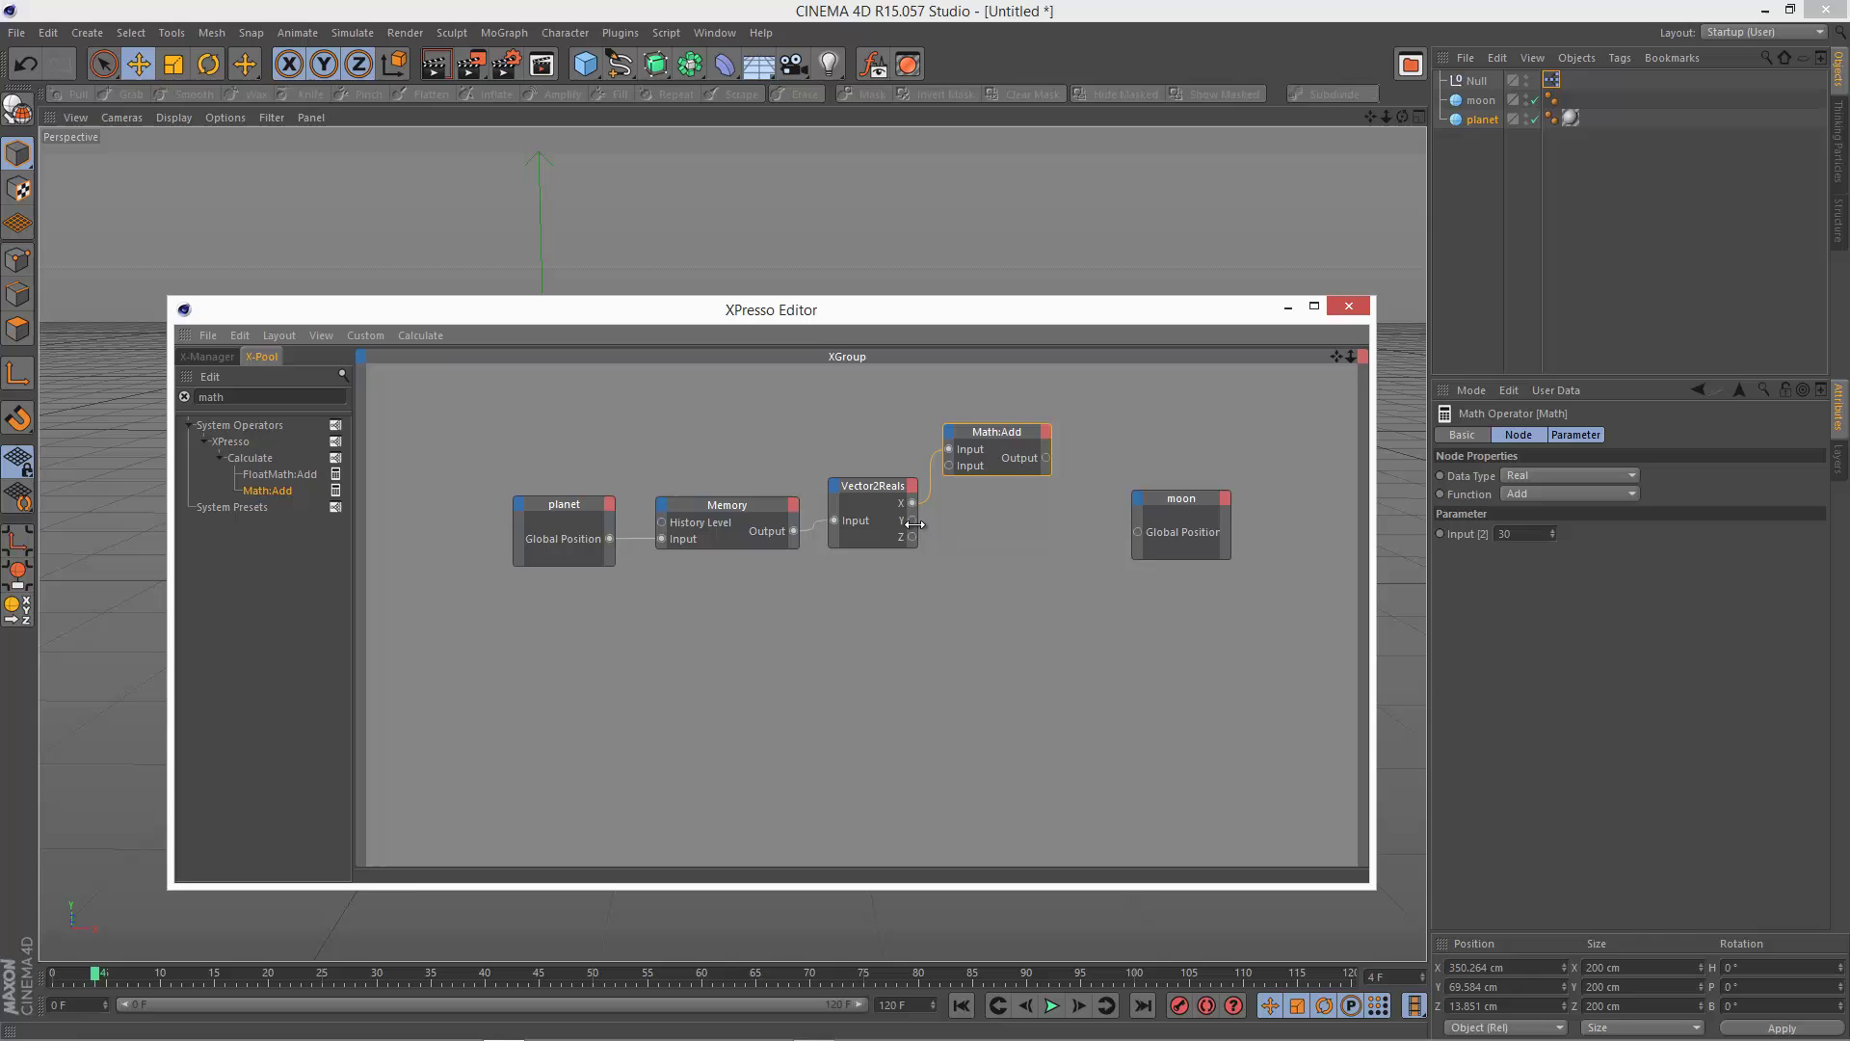
{"action": "left_click_drag", "start_coordinate": [1152, 498], "coordinate": [1195, 506]}
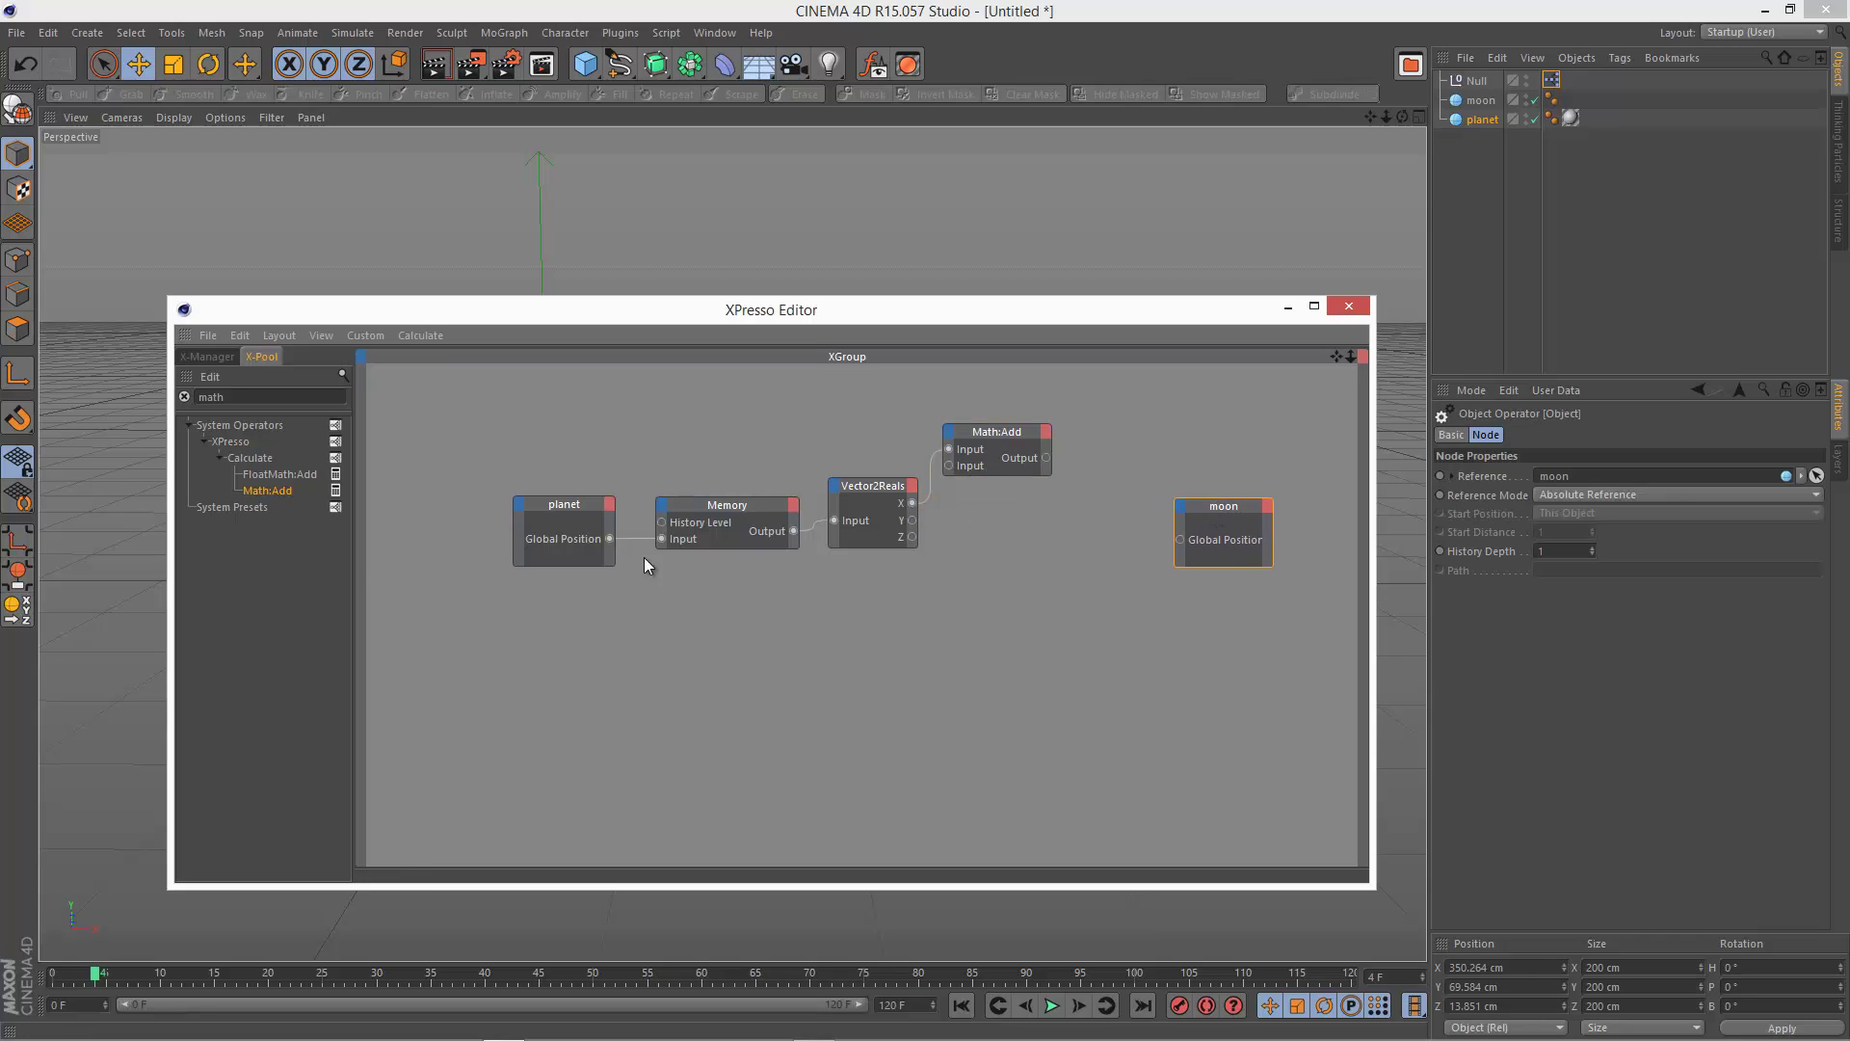
Step: Add a Reals2Vector node combining Math:Add output with Y and Z into moon's Global Position
{"action": "double_click", "coordinate": [258, 396]}
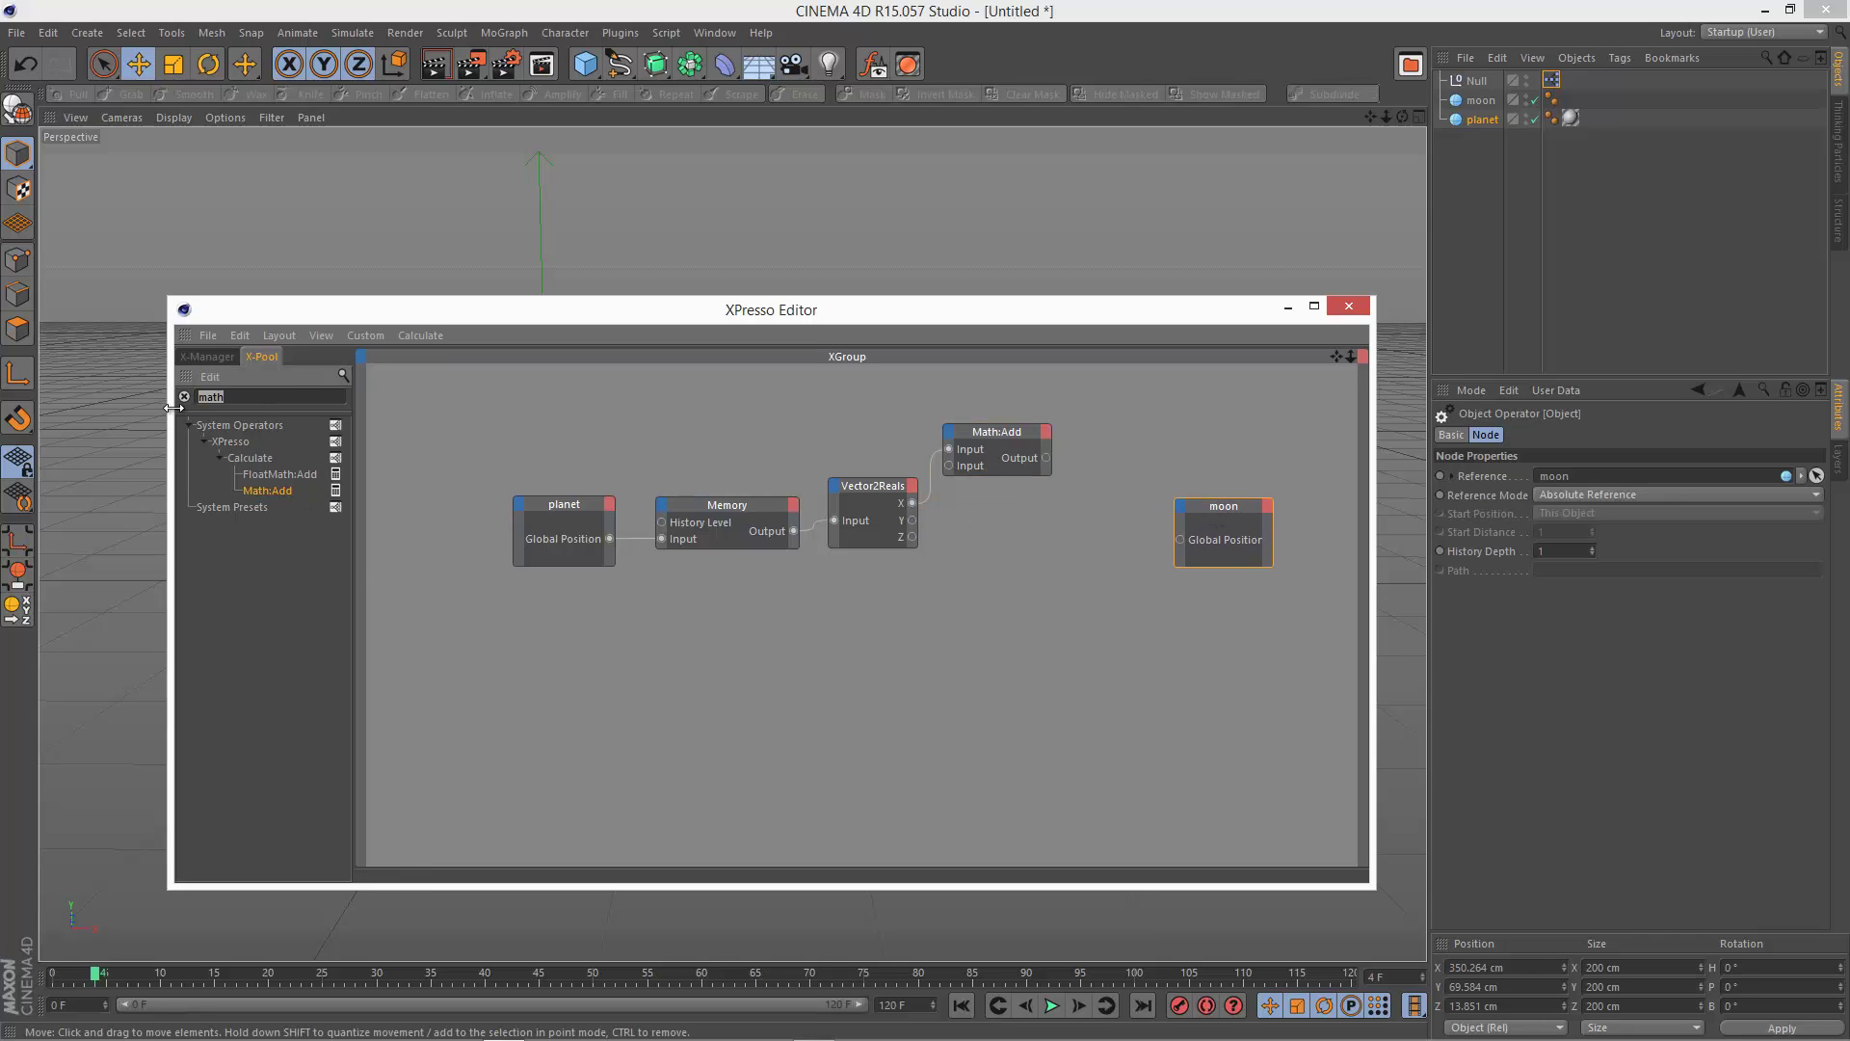
{"action": "type", "text": "reals"}
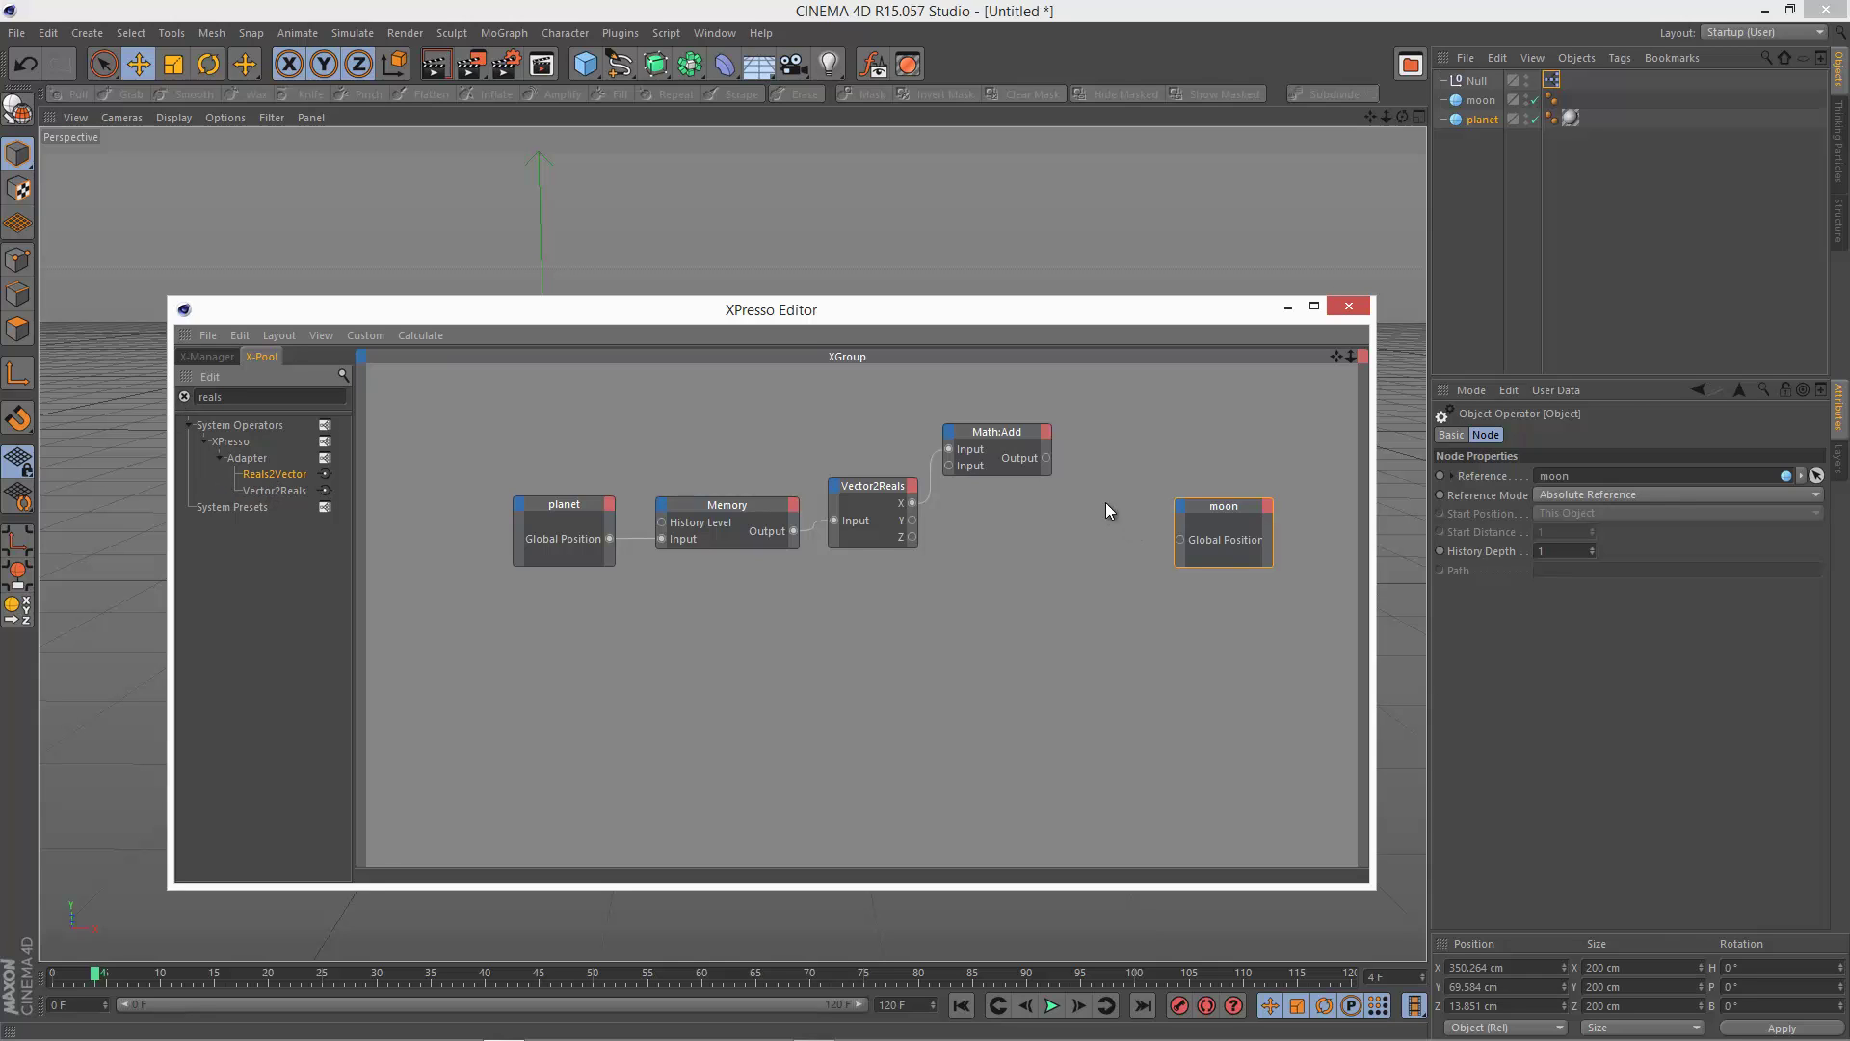
{"action": "left_click_drag", "start_coordinate": [1107, 504], "coordinate": [1079, 522]}
{"action": "left_click_drag", "start_coordinate": [912, 536], "coordinate": [1081, 538]}
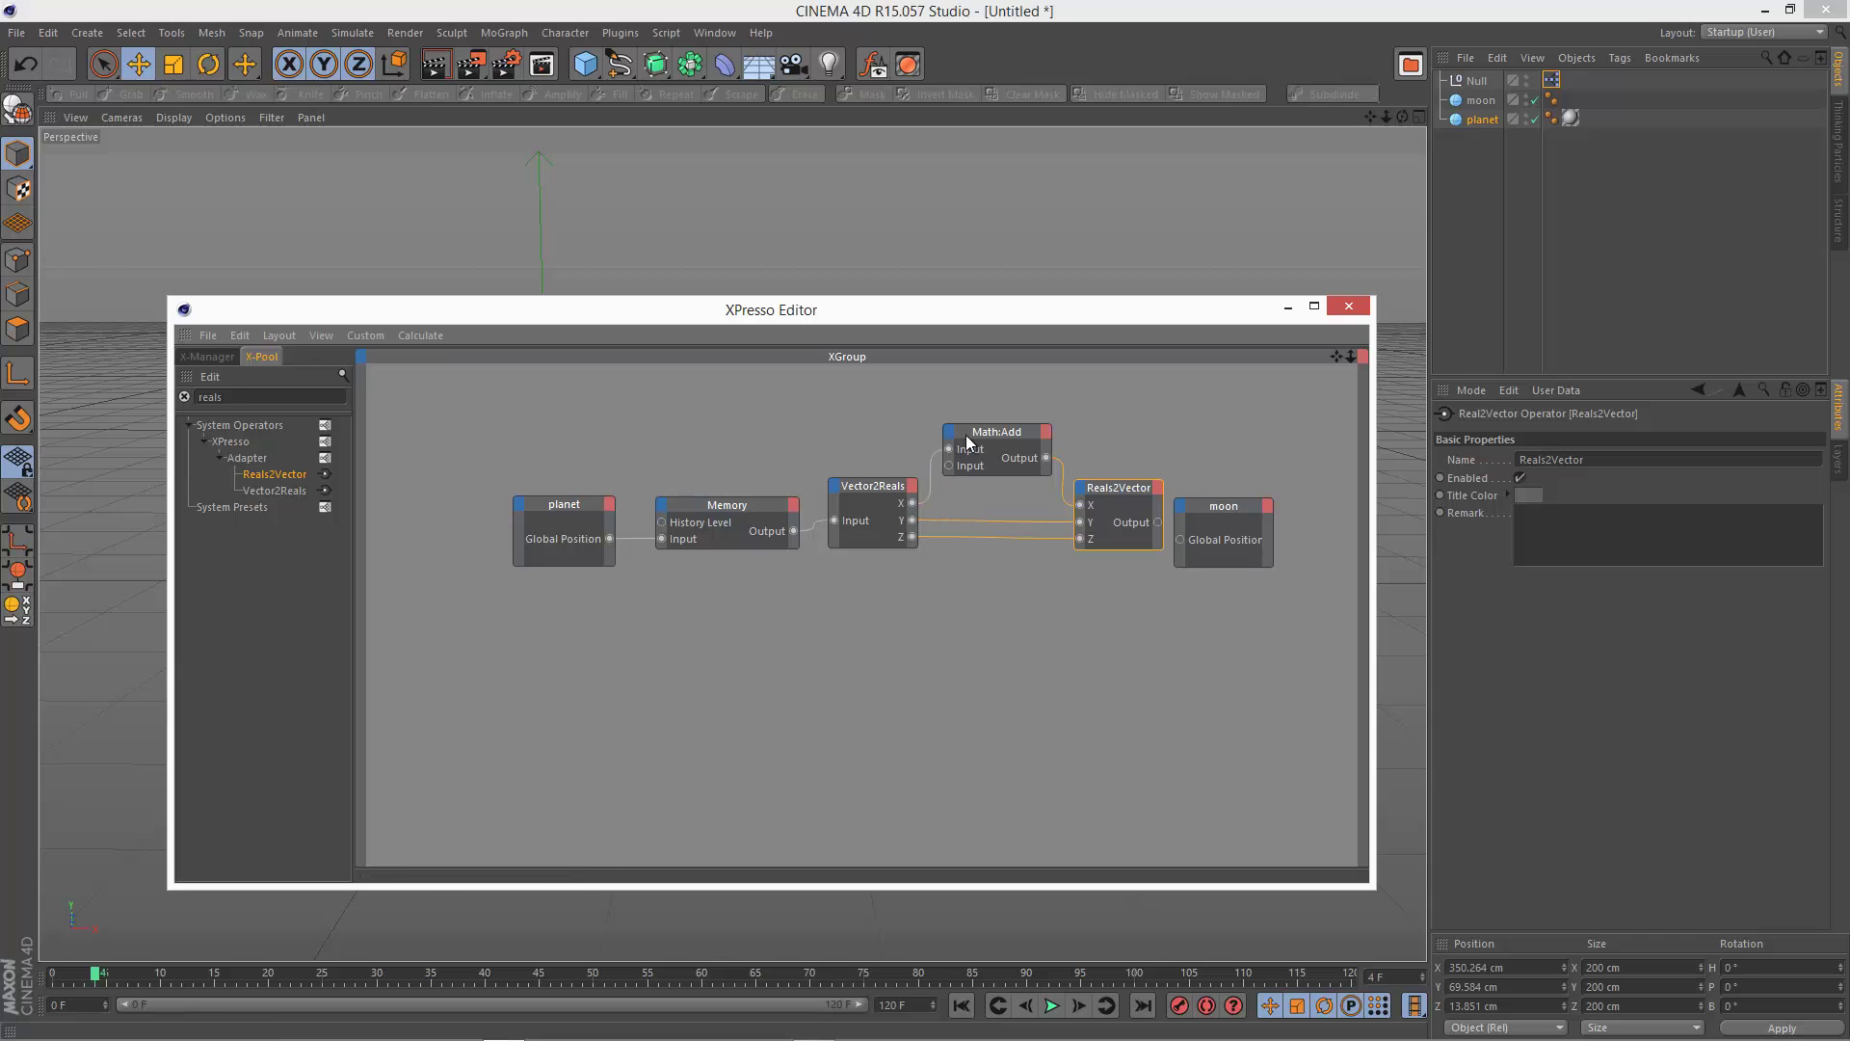
{"action": "mouse_move", "coordinate": [1233, 524]}
{"action": "left_mouse_down"}
{"action": "mouse_move", "coordinate": [1270, 520]}
{"action": "mouse_move", "coordinate": [1217, 537]}
{"action": "left_mouse_up"}
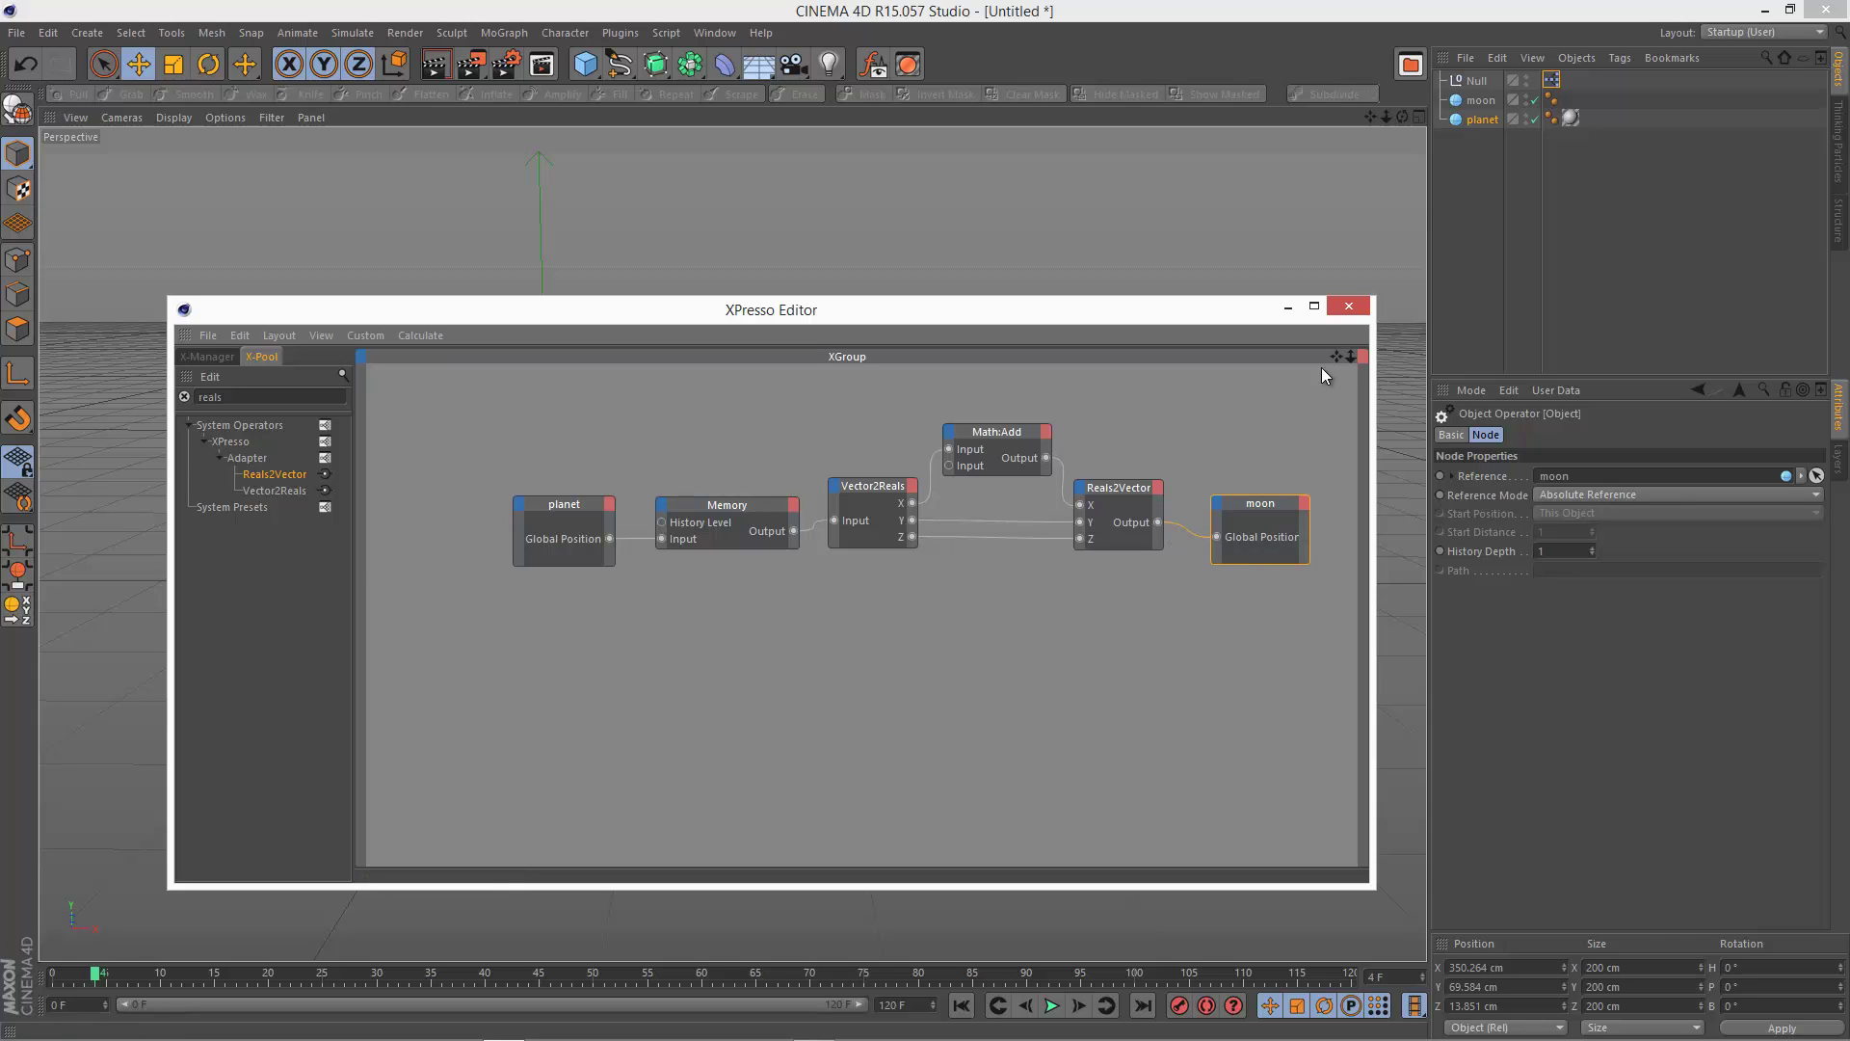
{"action": "left_click", "coordinate": [1289, 307]}
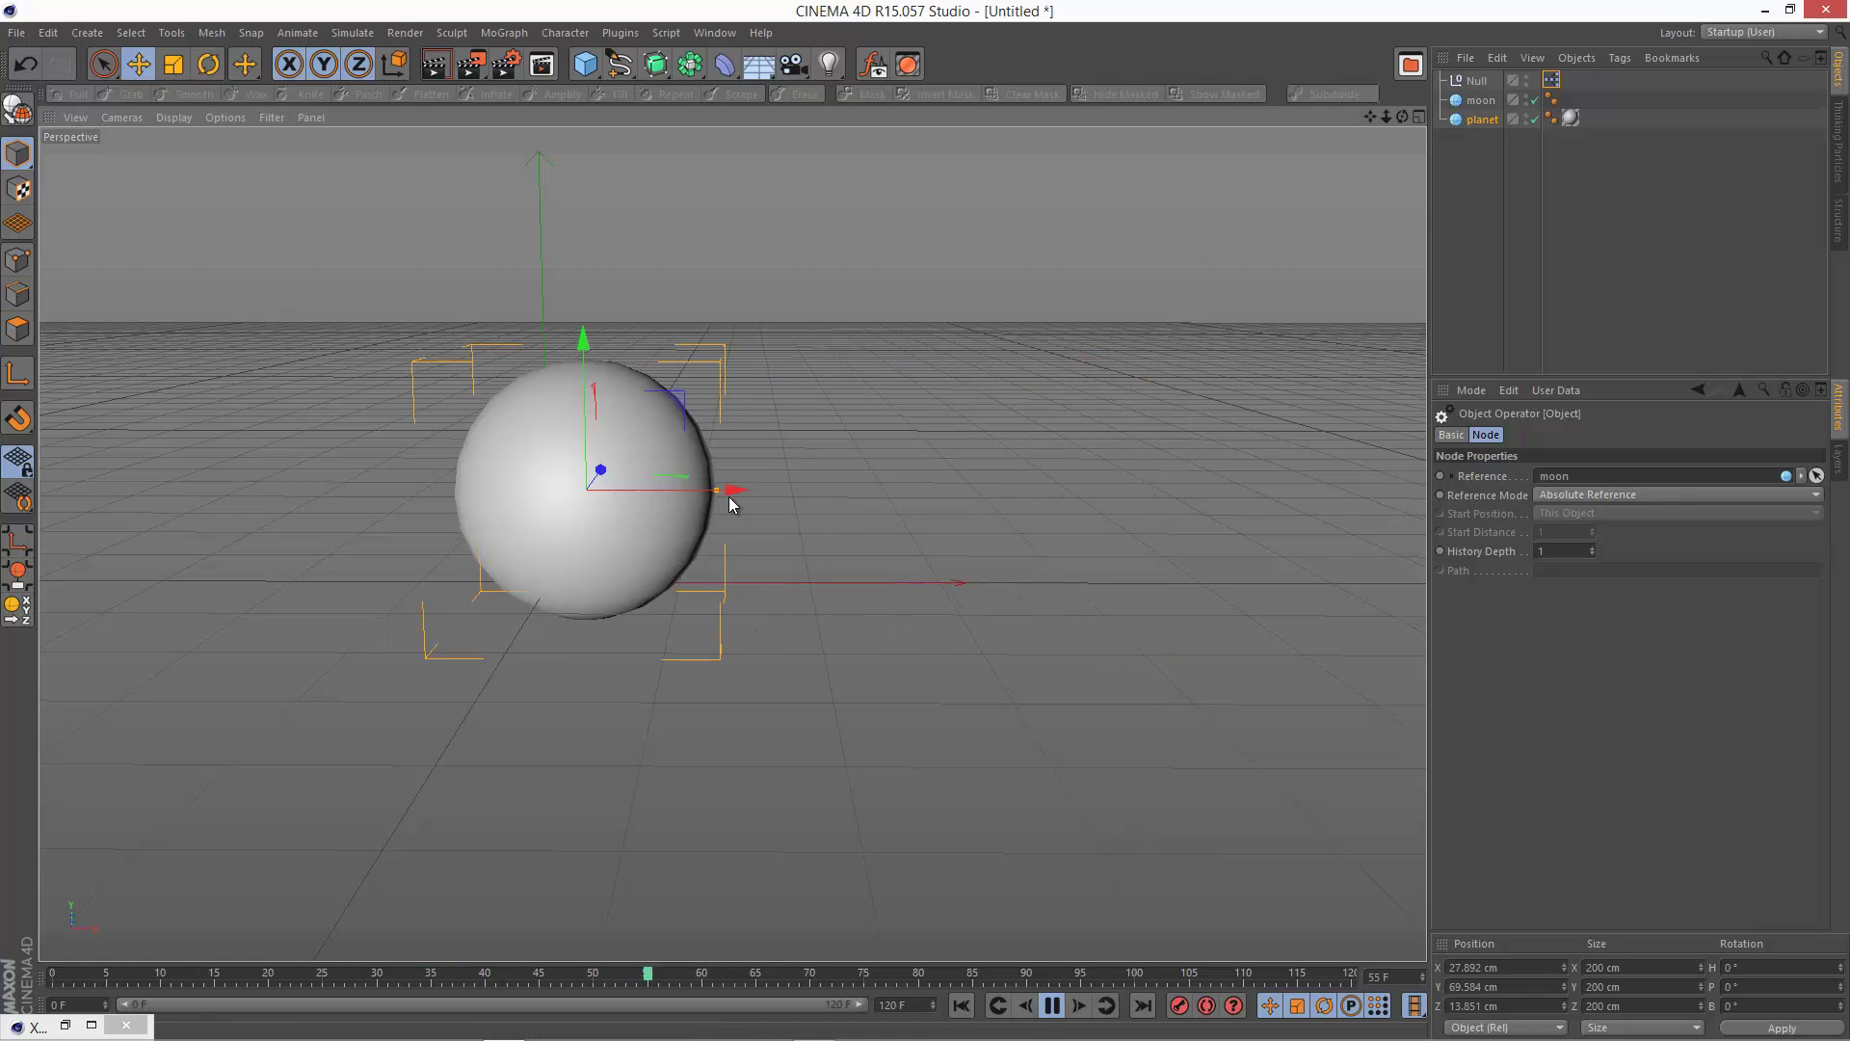
Step: Switch the viewport display to Wireframe so the spheres show as line meshes
{"action": "left_click", "coordinate": [126, 117]}
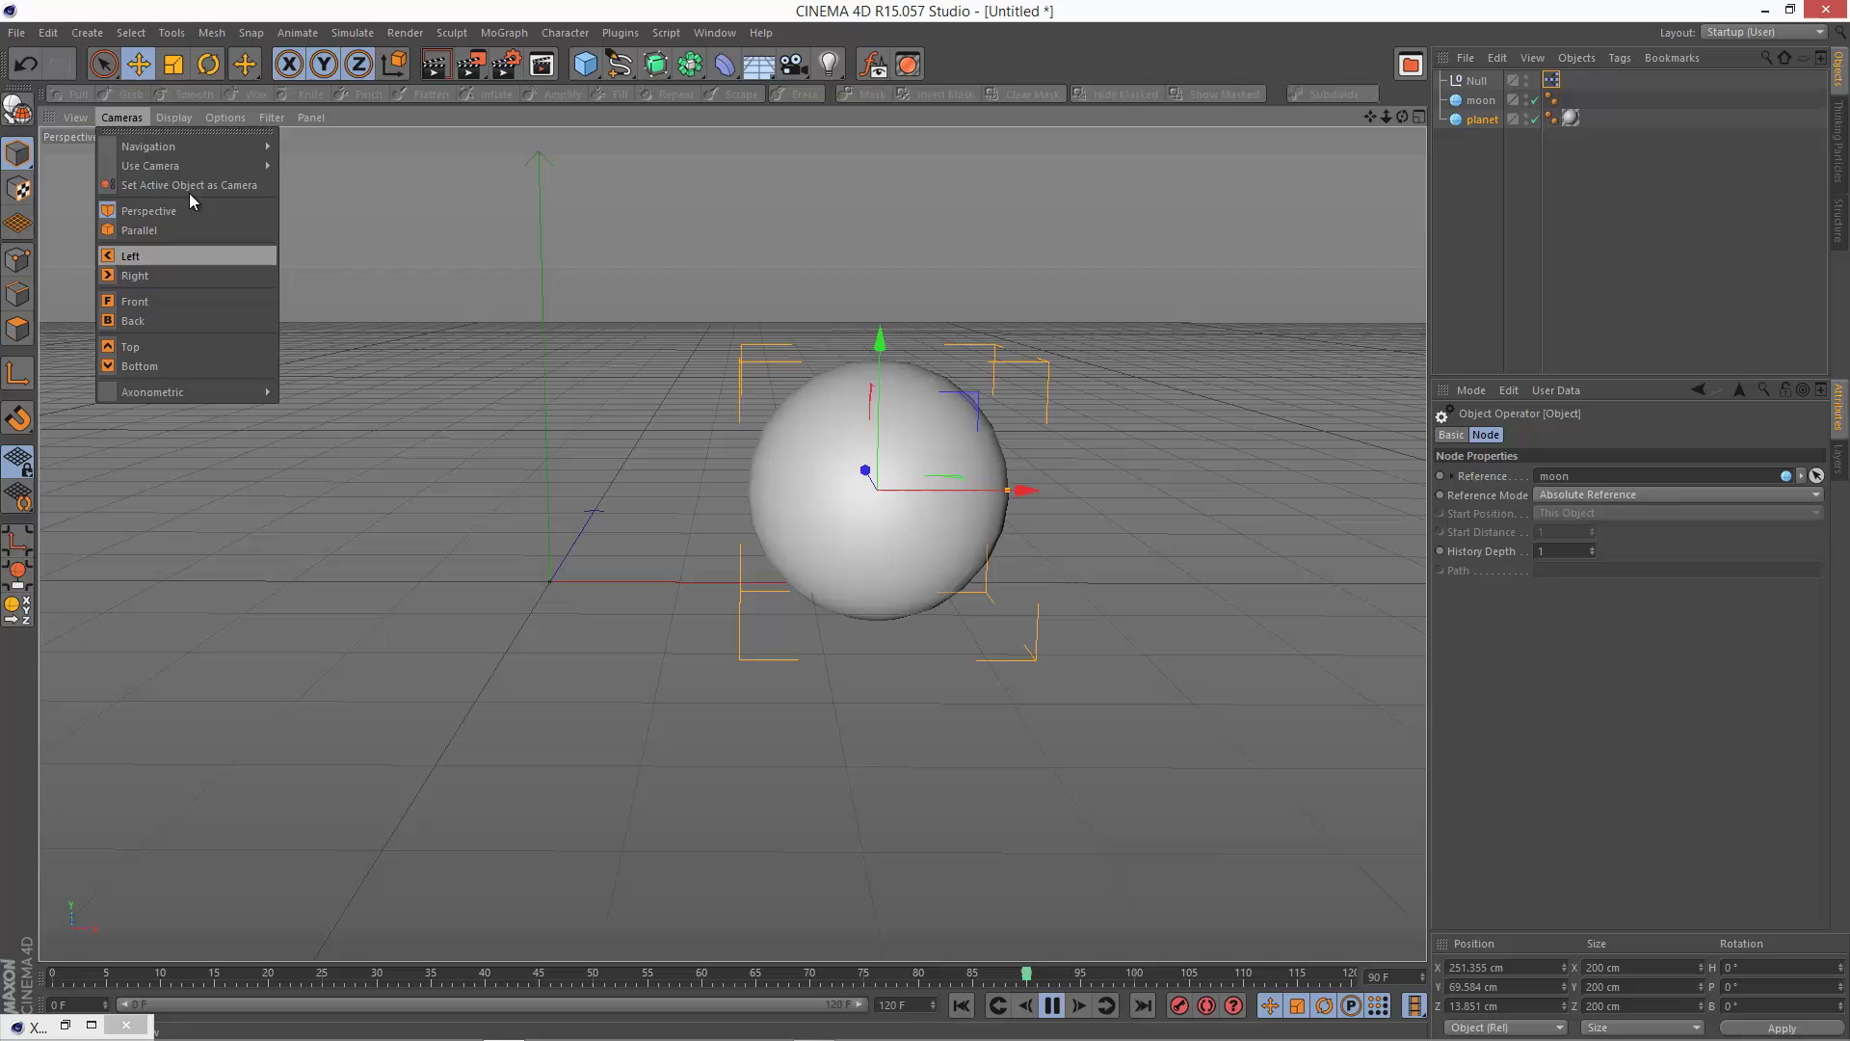
{"action": "left_click", "coordinate": [174, 117]}
{"action": "left_click", "coordinate": [218, 263]}
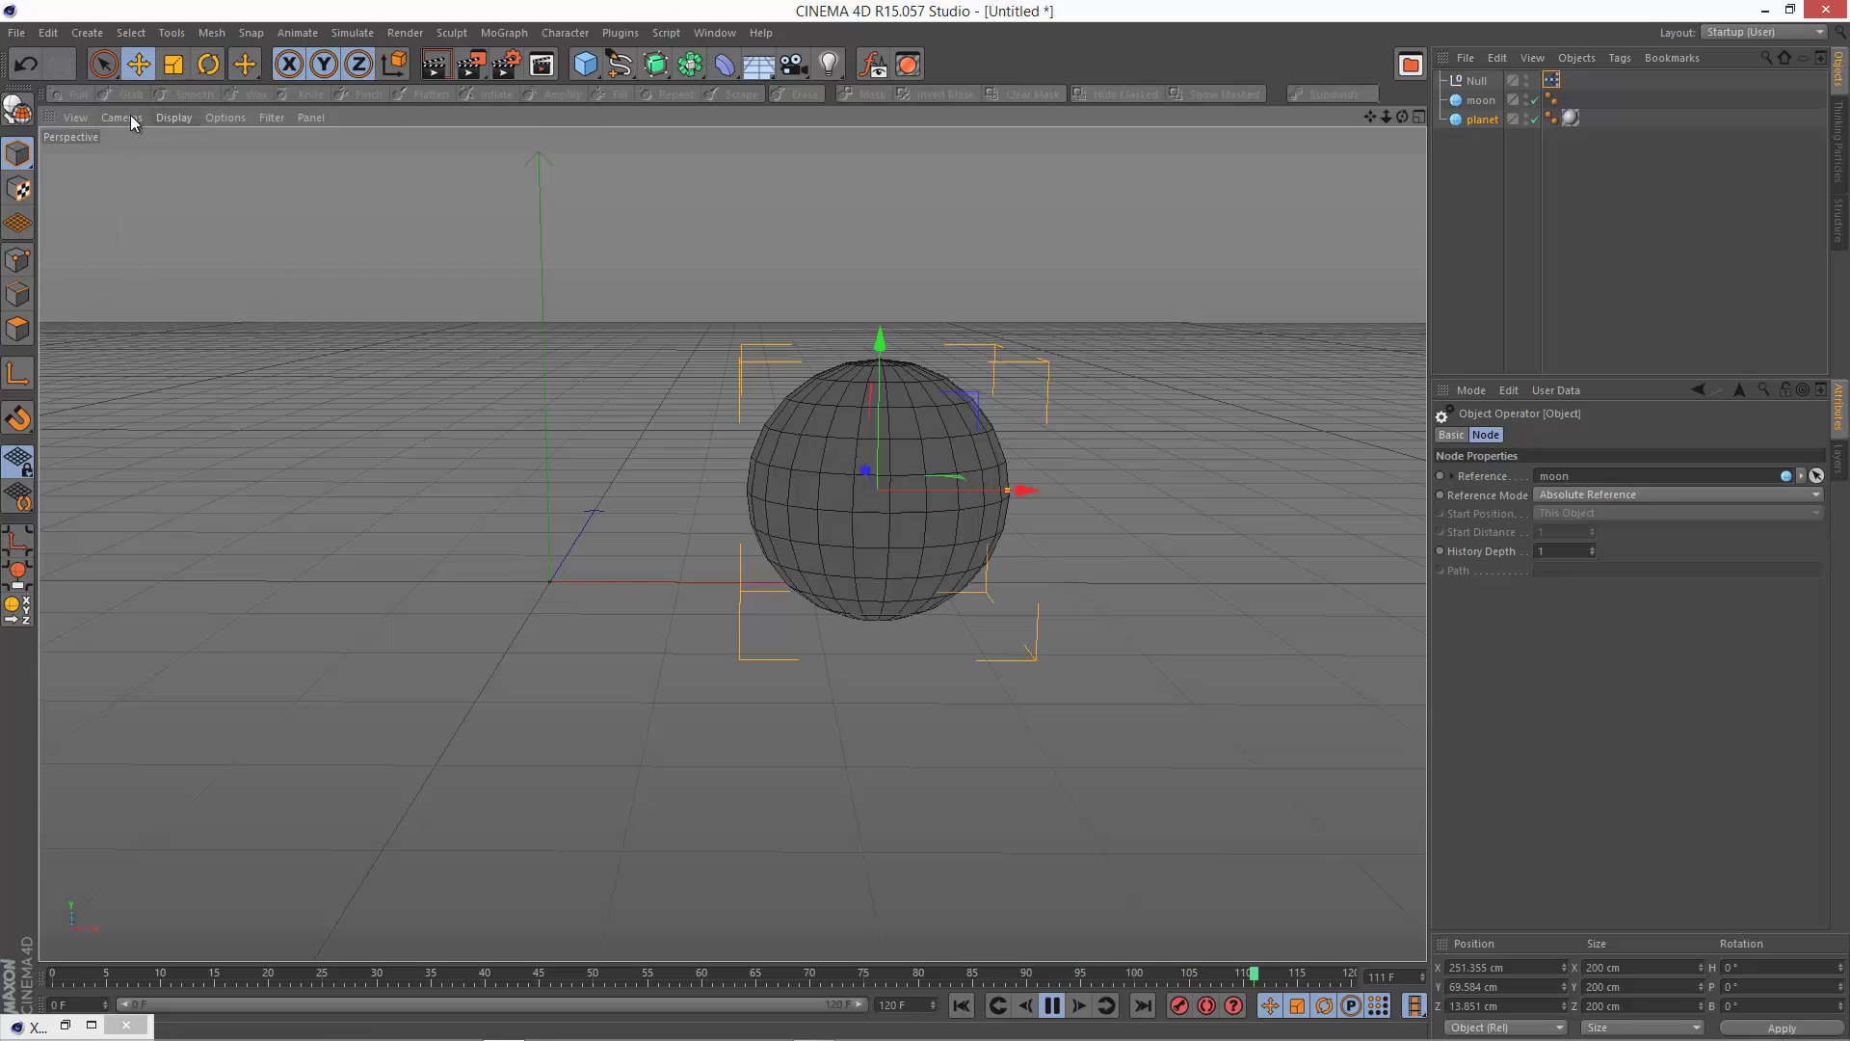
{"action": "left_click", "coordinate": [172, 118]}
{"action": "left_click", "coordinate": [200, 277]}
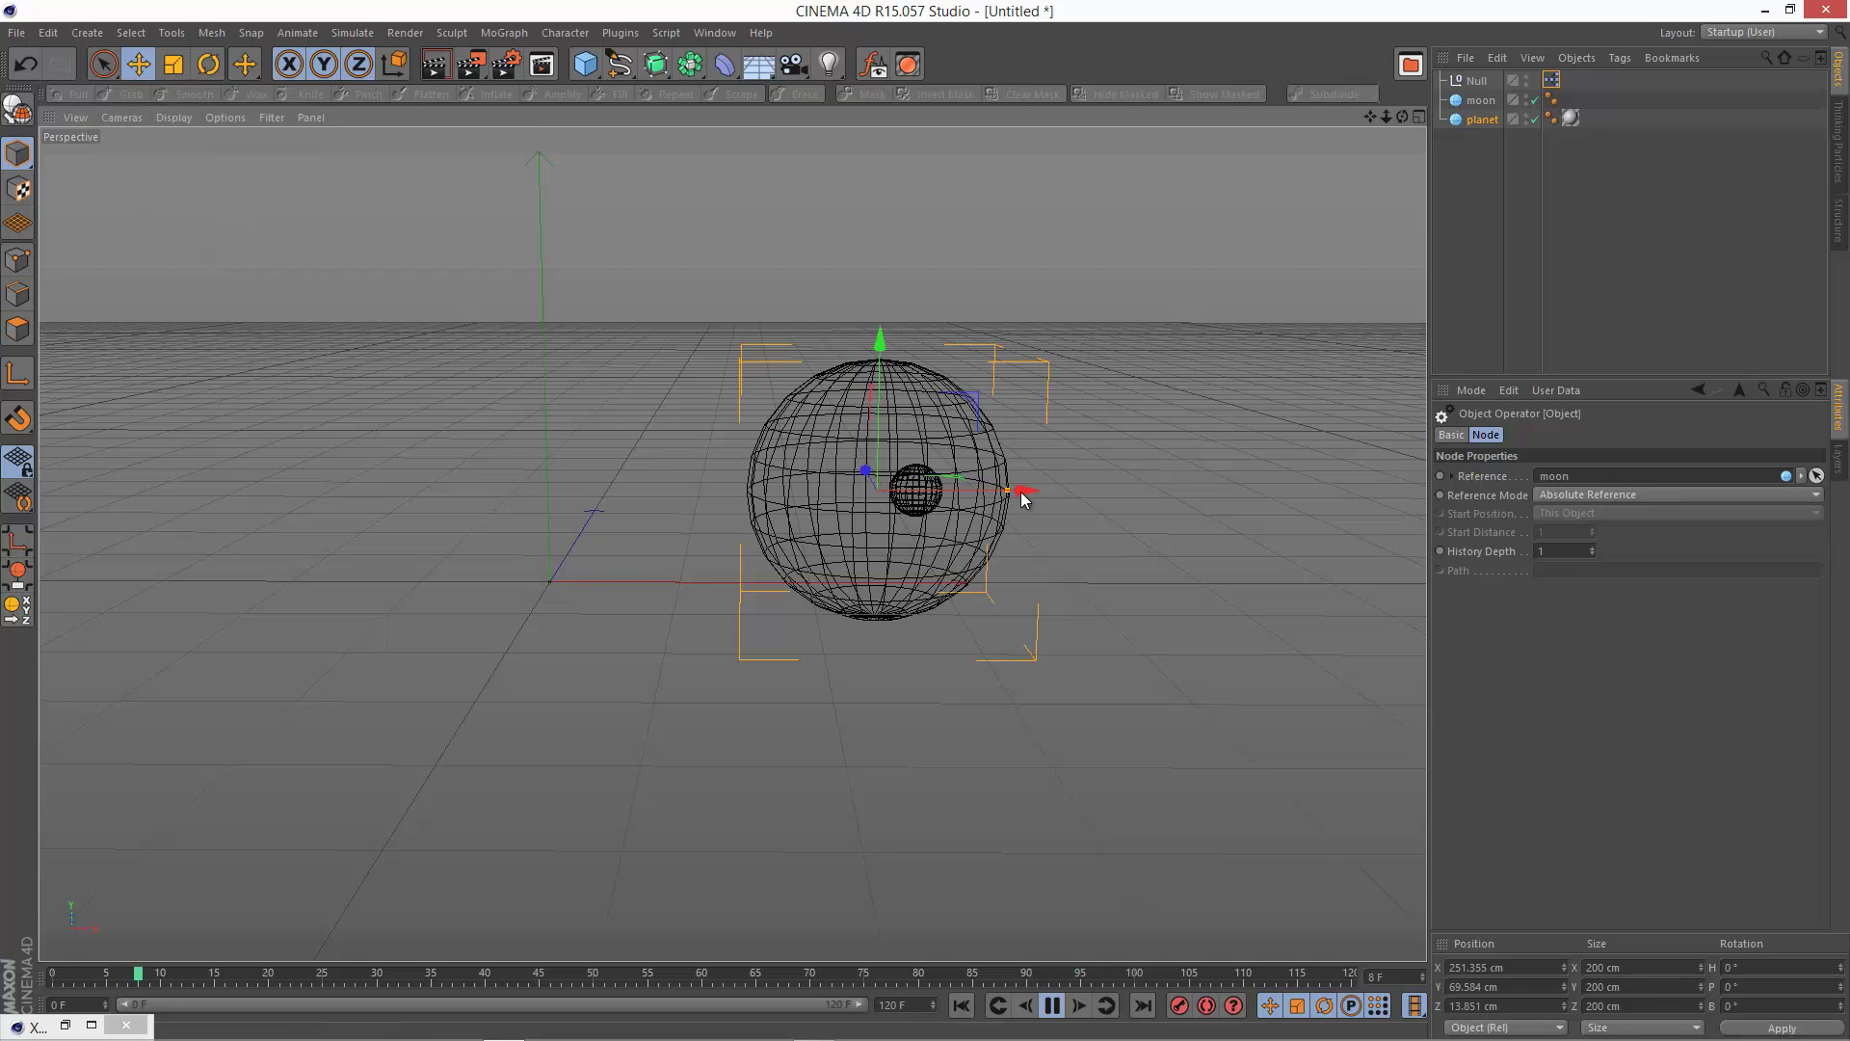
Step: Drag the planet left along X to reveal the moon inside it, then stop playback
{"action": "left_click_drag", "start_coordinate": [1024, 498], "coordinate": [736, 500]}
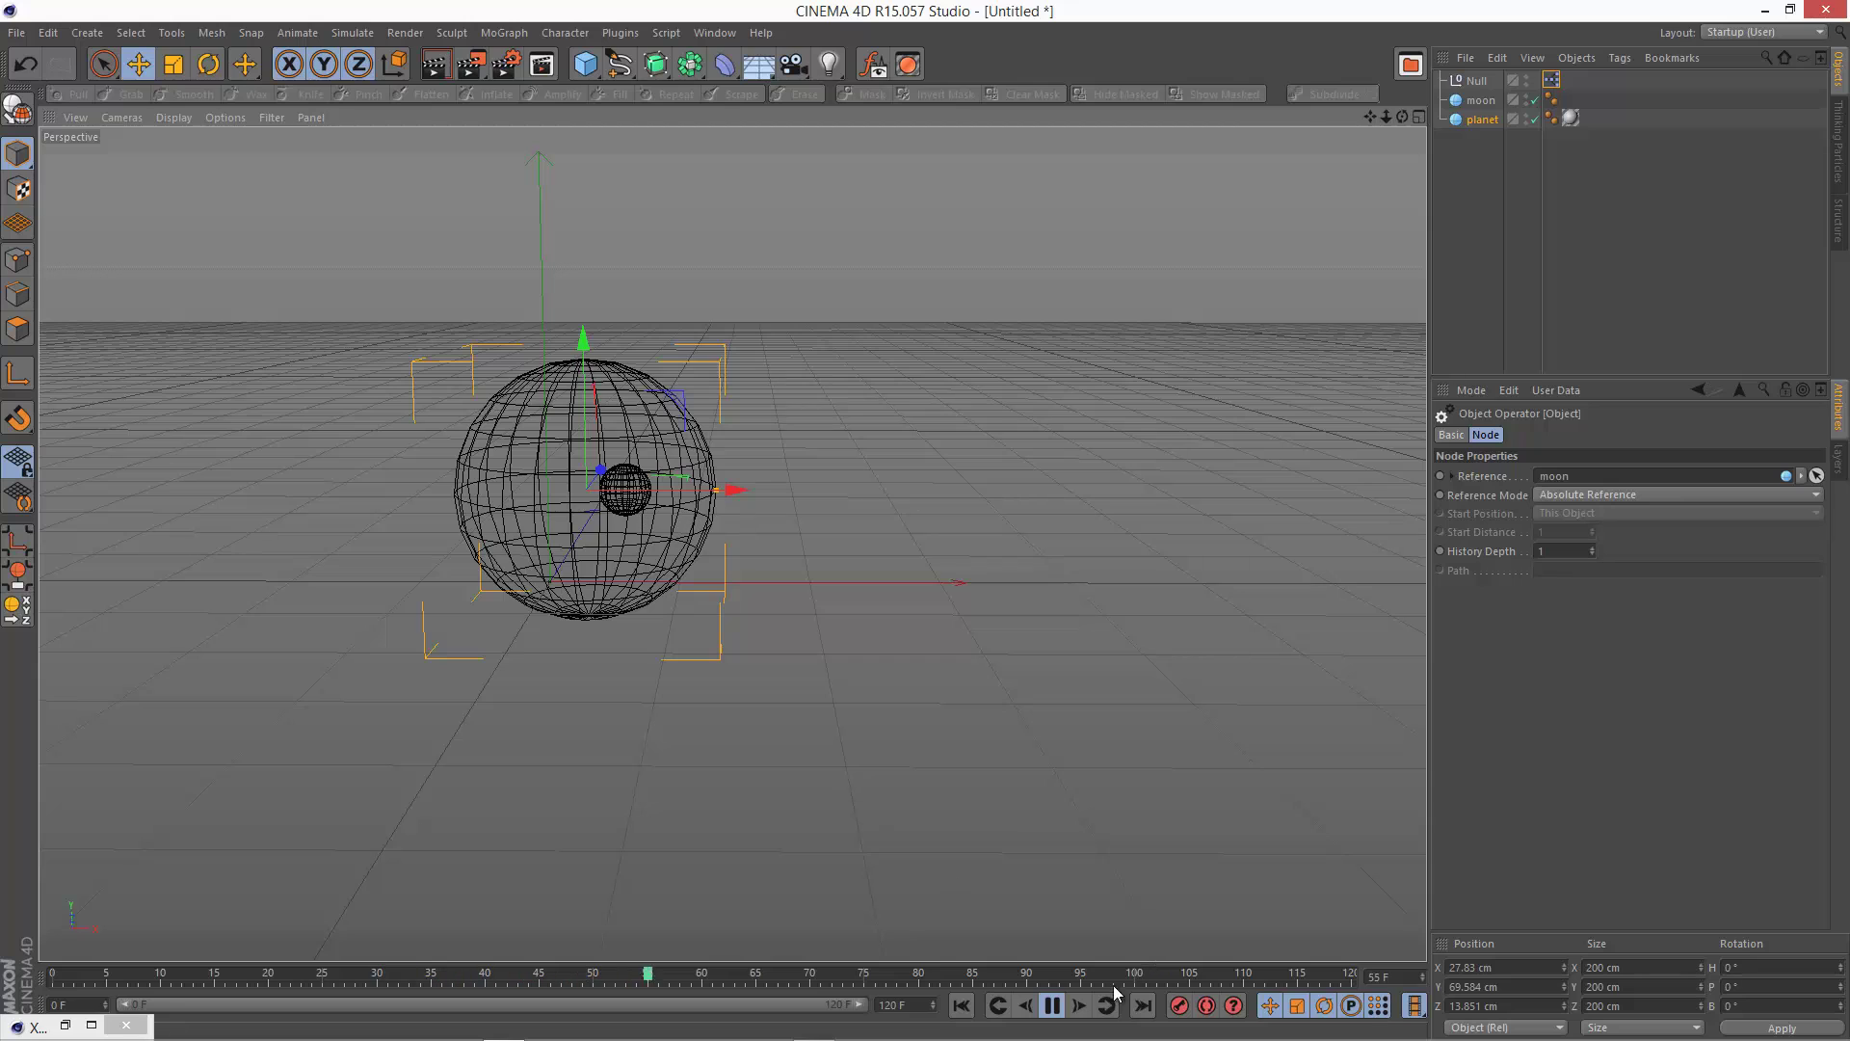
{"action": "left_click", "coordinate": [1052, 1005]}
{"action": "mouse_move", "coordinate": [46, 1036]}
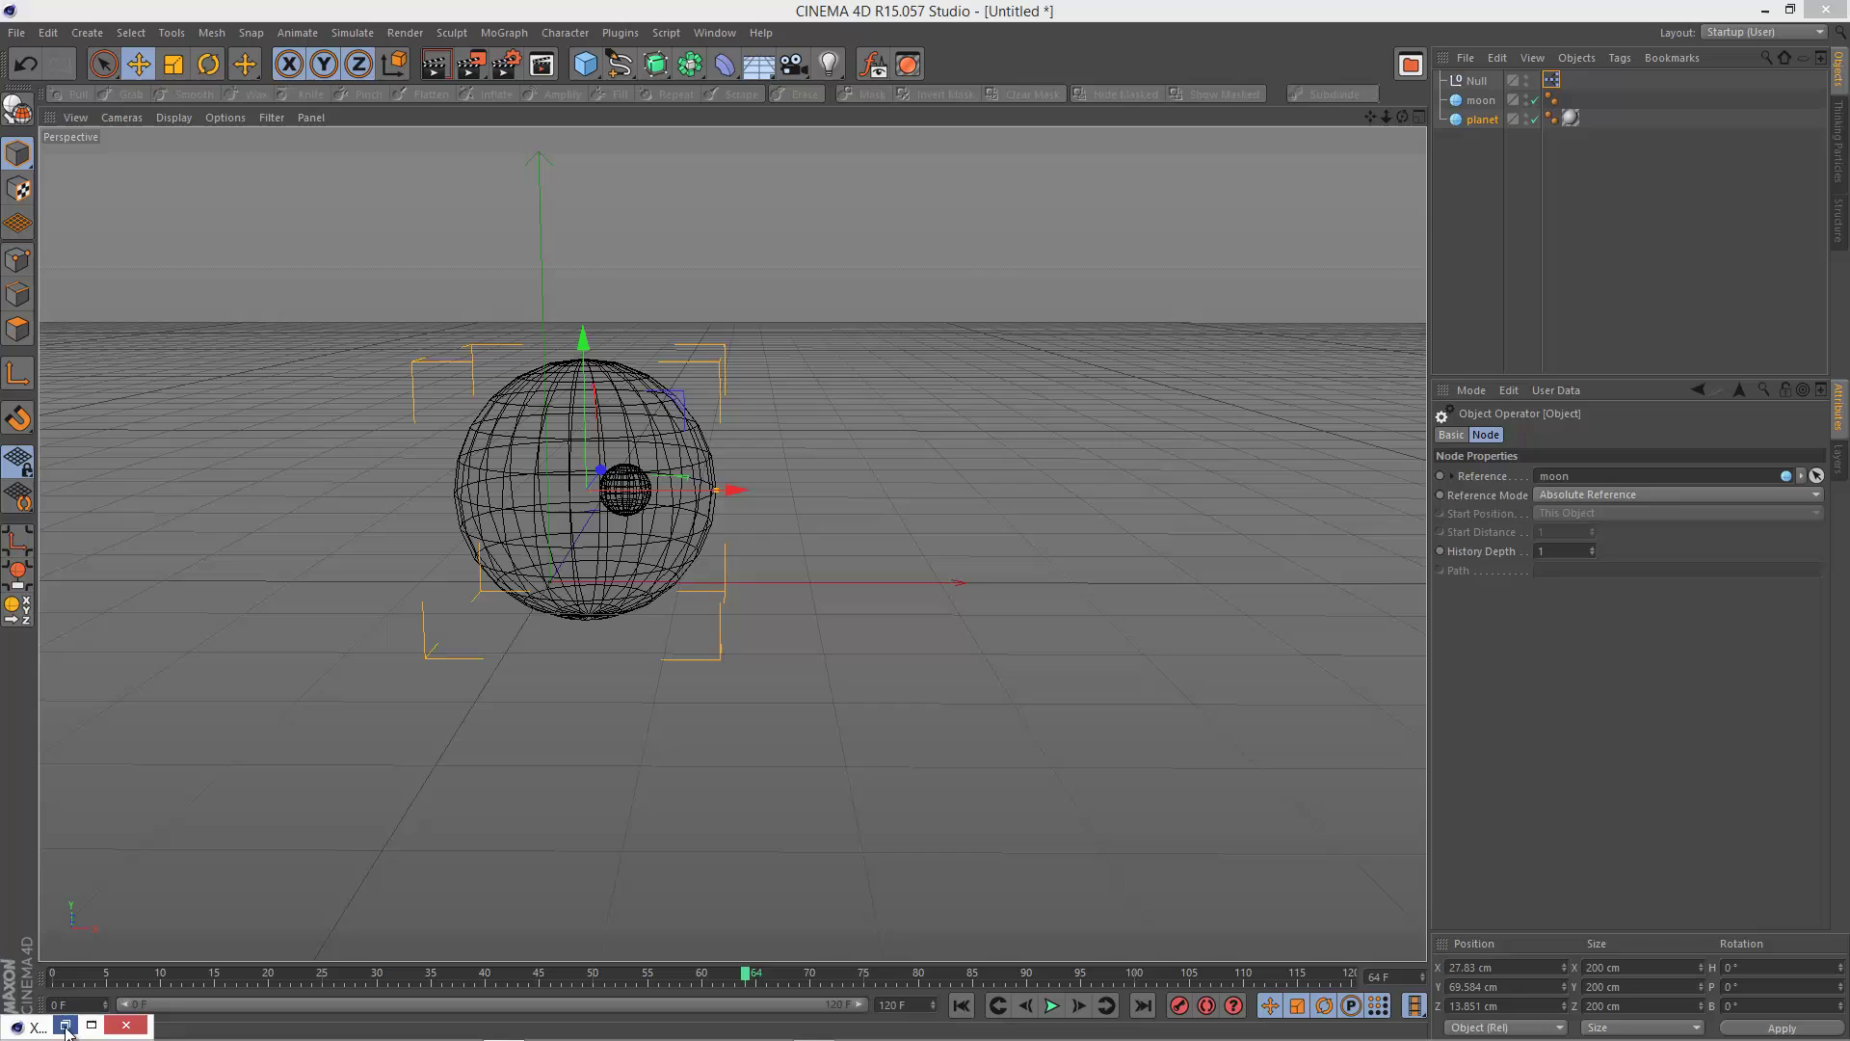
Step: Set the Math:Add second input to 157, pushing the moon outside the planet, and restore Gouraud Shading
{"action": "left_click", "coordinate": [65, 1024]}
{"action": "left_click", "coordinate": [1019, 432]}
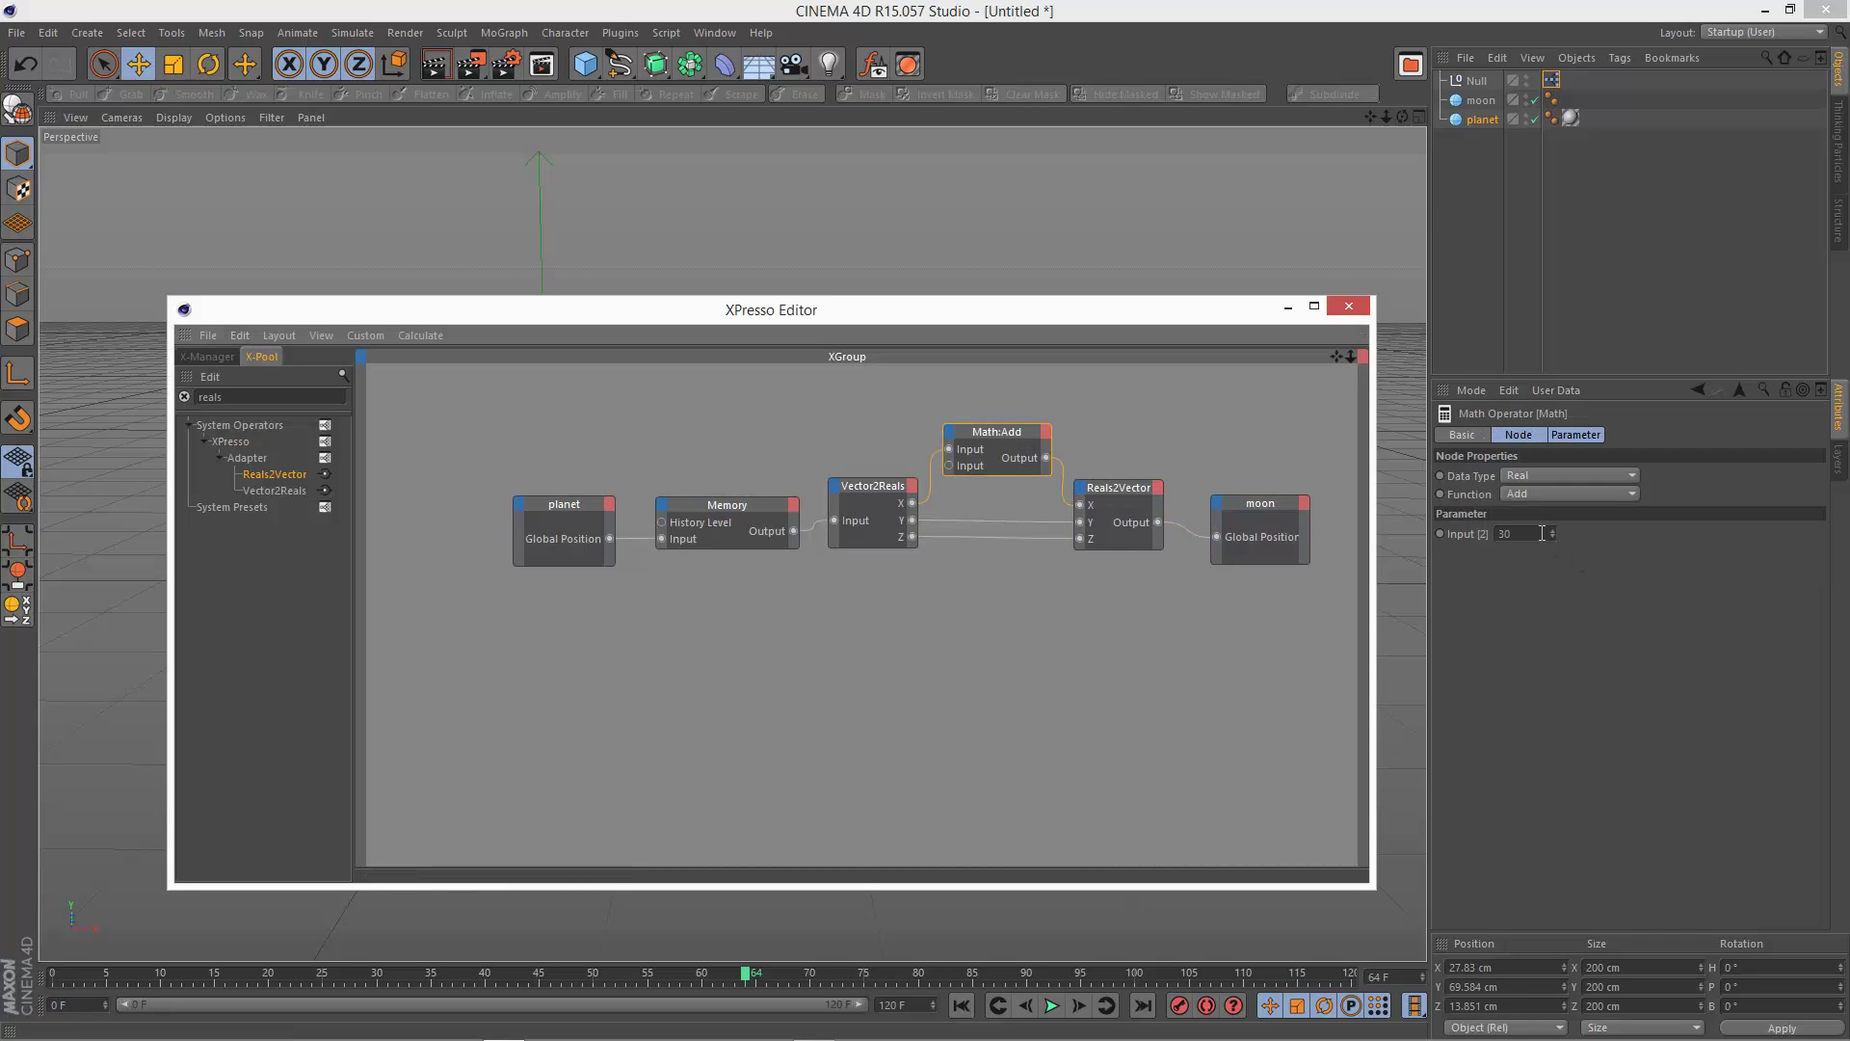
{"action": "left_click", "coordinate": [1527, 533]}
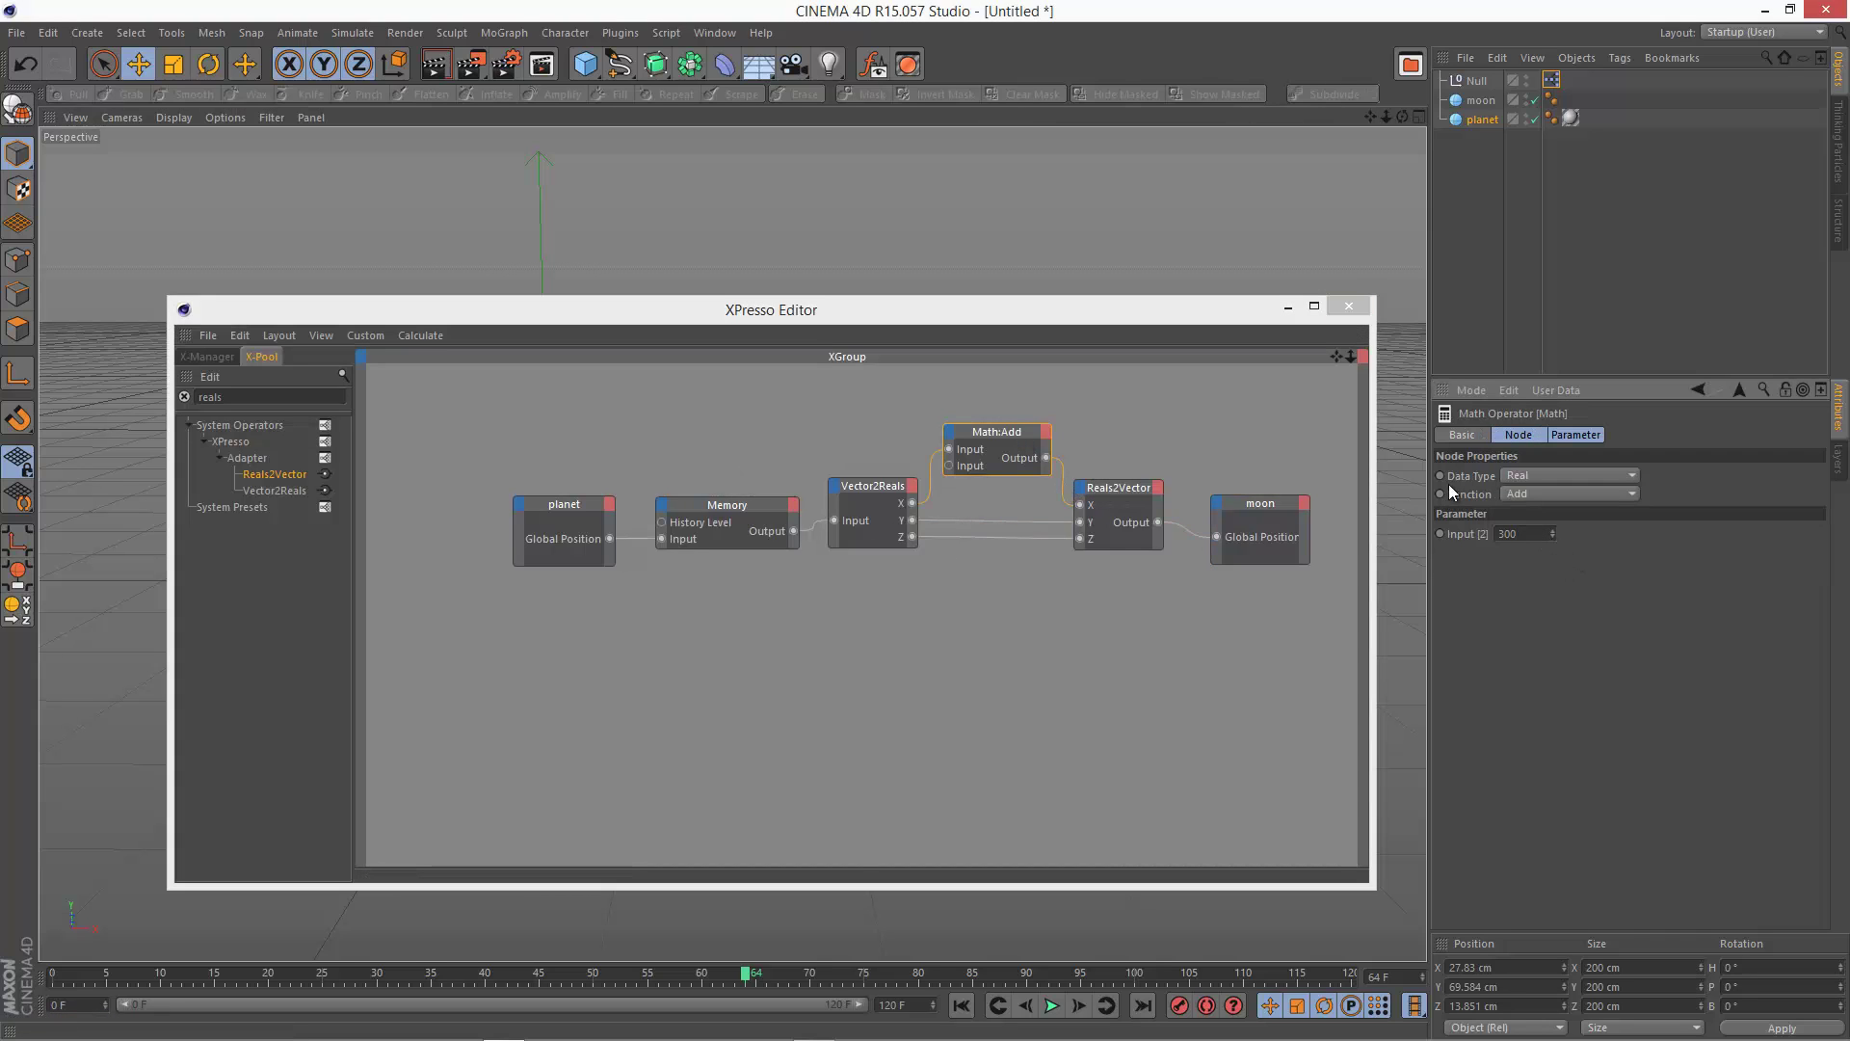
{"action": "left_click", "coordinate": [1289, 305]}
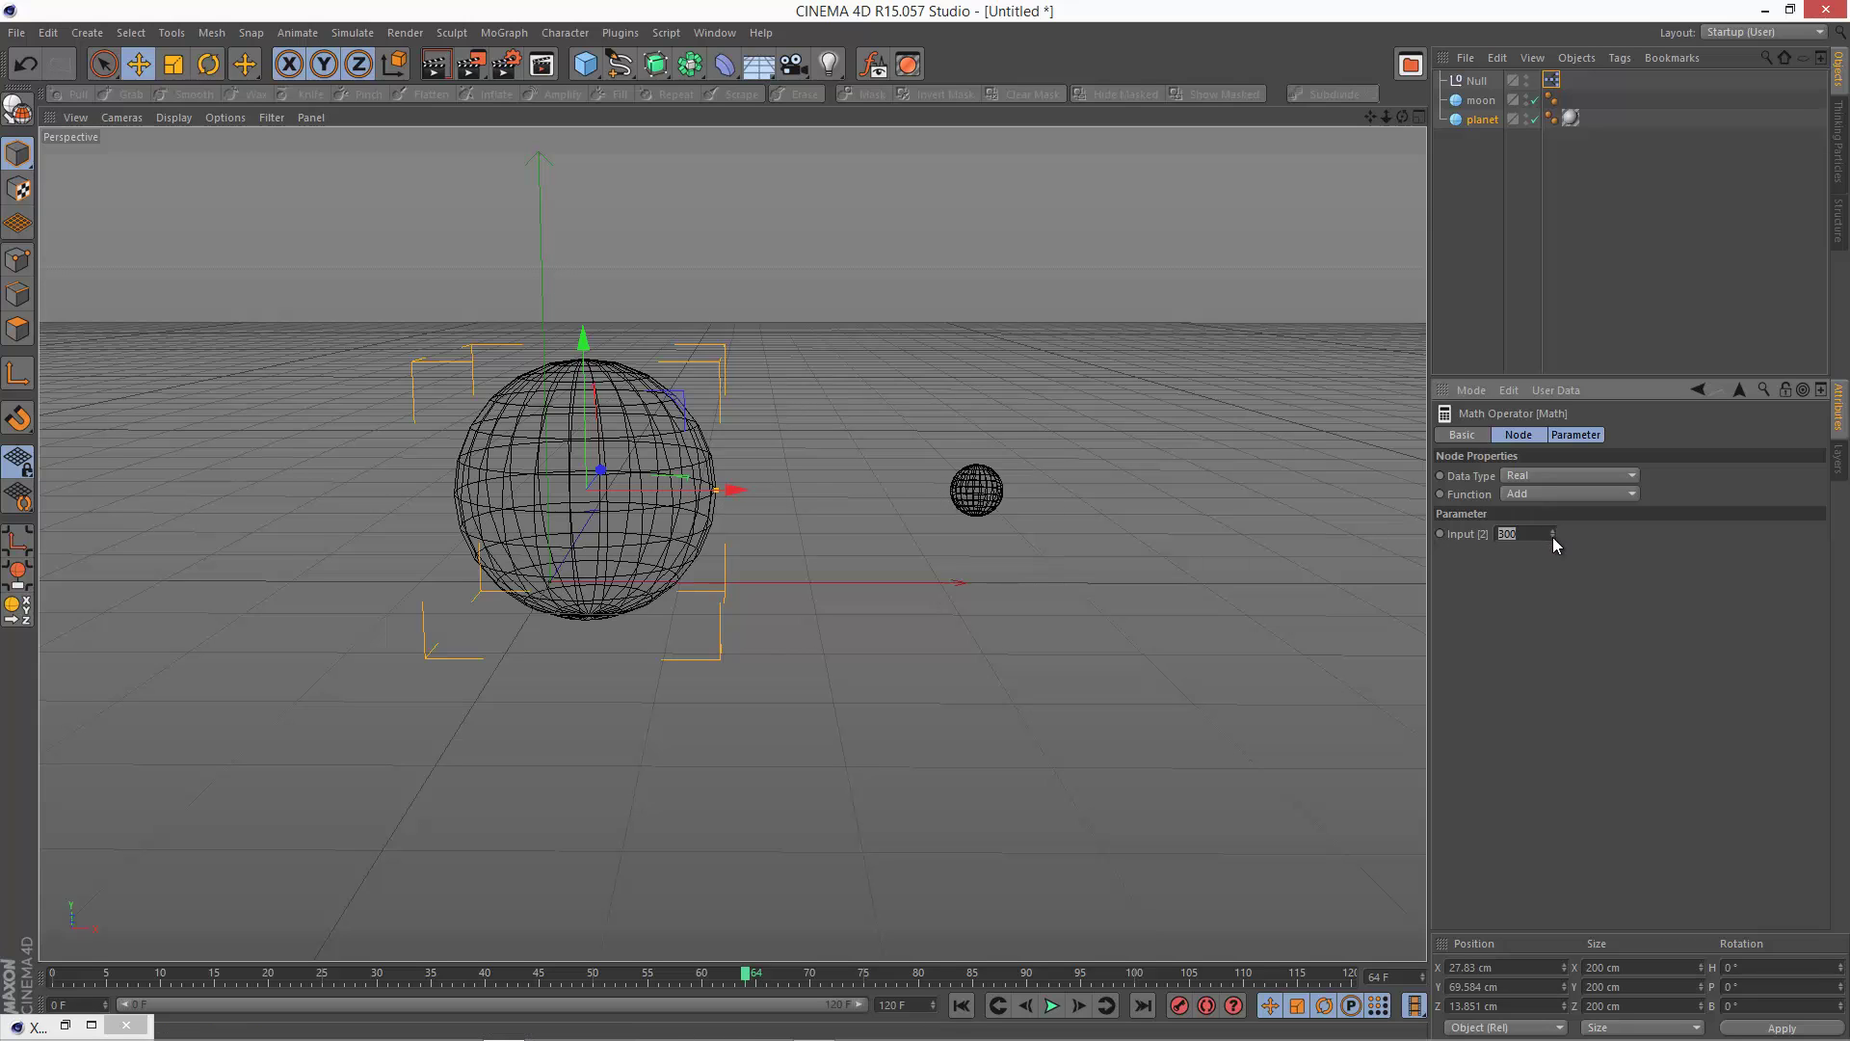
{"action": "left_click_drag", "start_coordinate": [1552, 536], "coordinate": [1552, 532]}
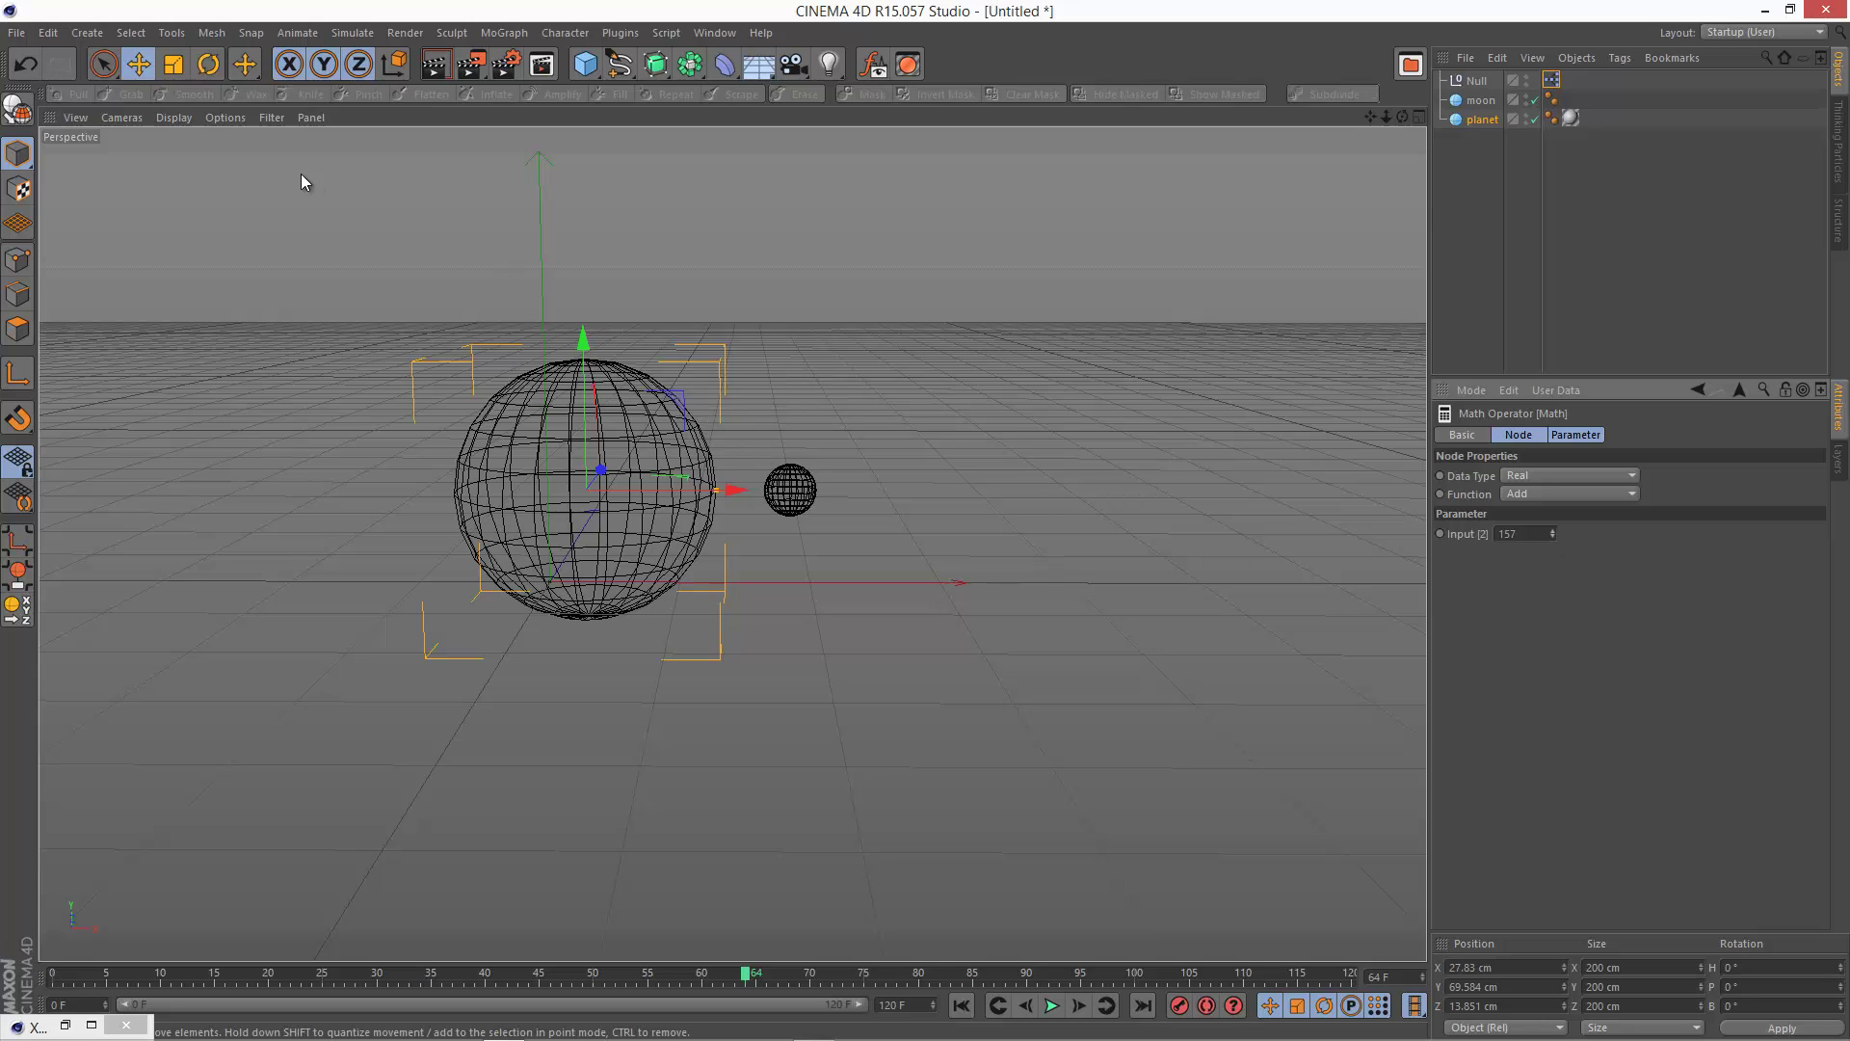
{"action": "left_click", "coordinate": [174, 117]}
{"action": "left_click", "coordinate": [193, 146]}
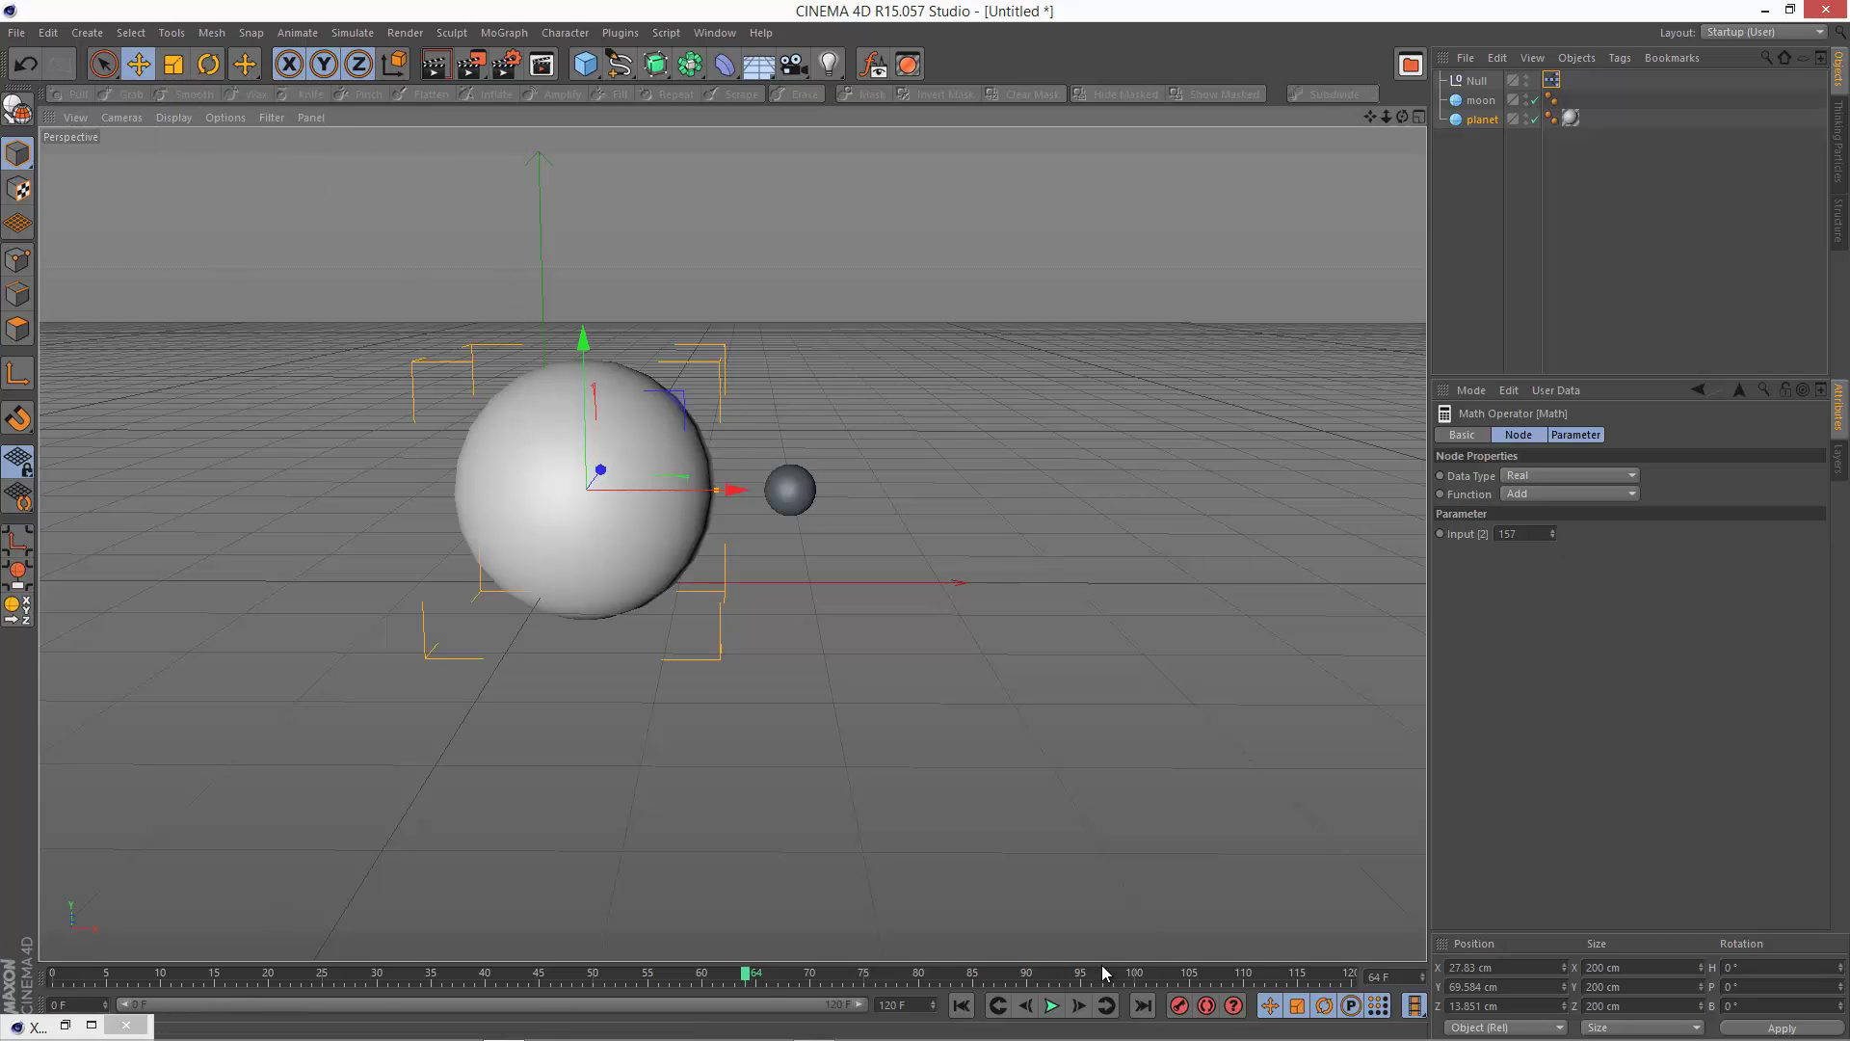
Step: During playback, drag the planet to left of centre and watch the moon trail behind
{"action": "left_click", "coordinate": [1051, 1005]}
{"action": "left_click_drag", "start_coordinate": [639, 457], "coordinate": [477, 568]}
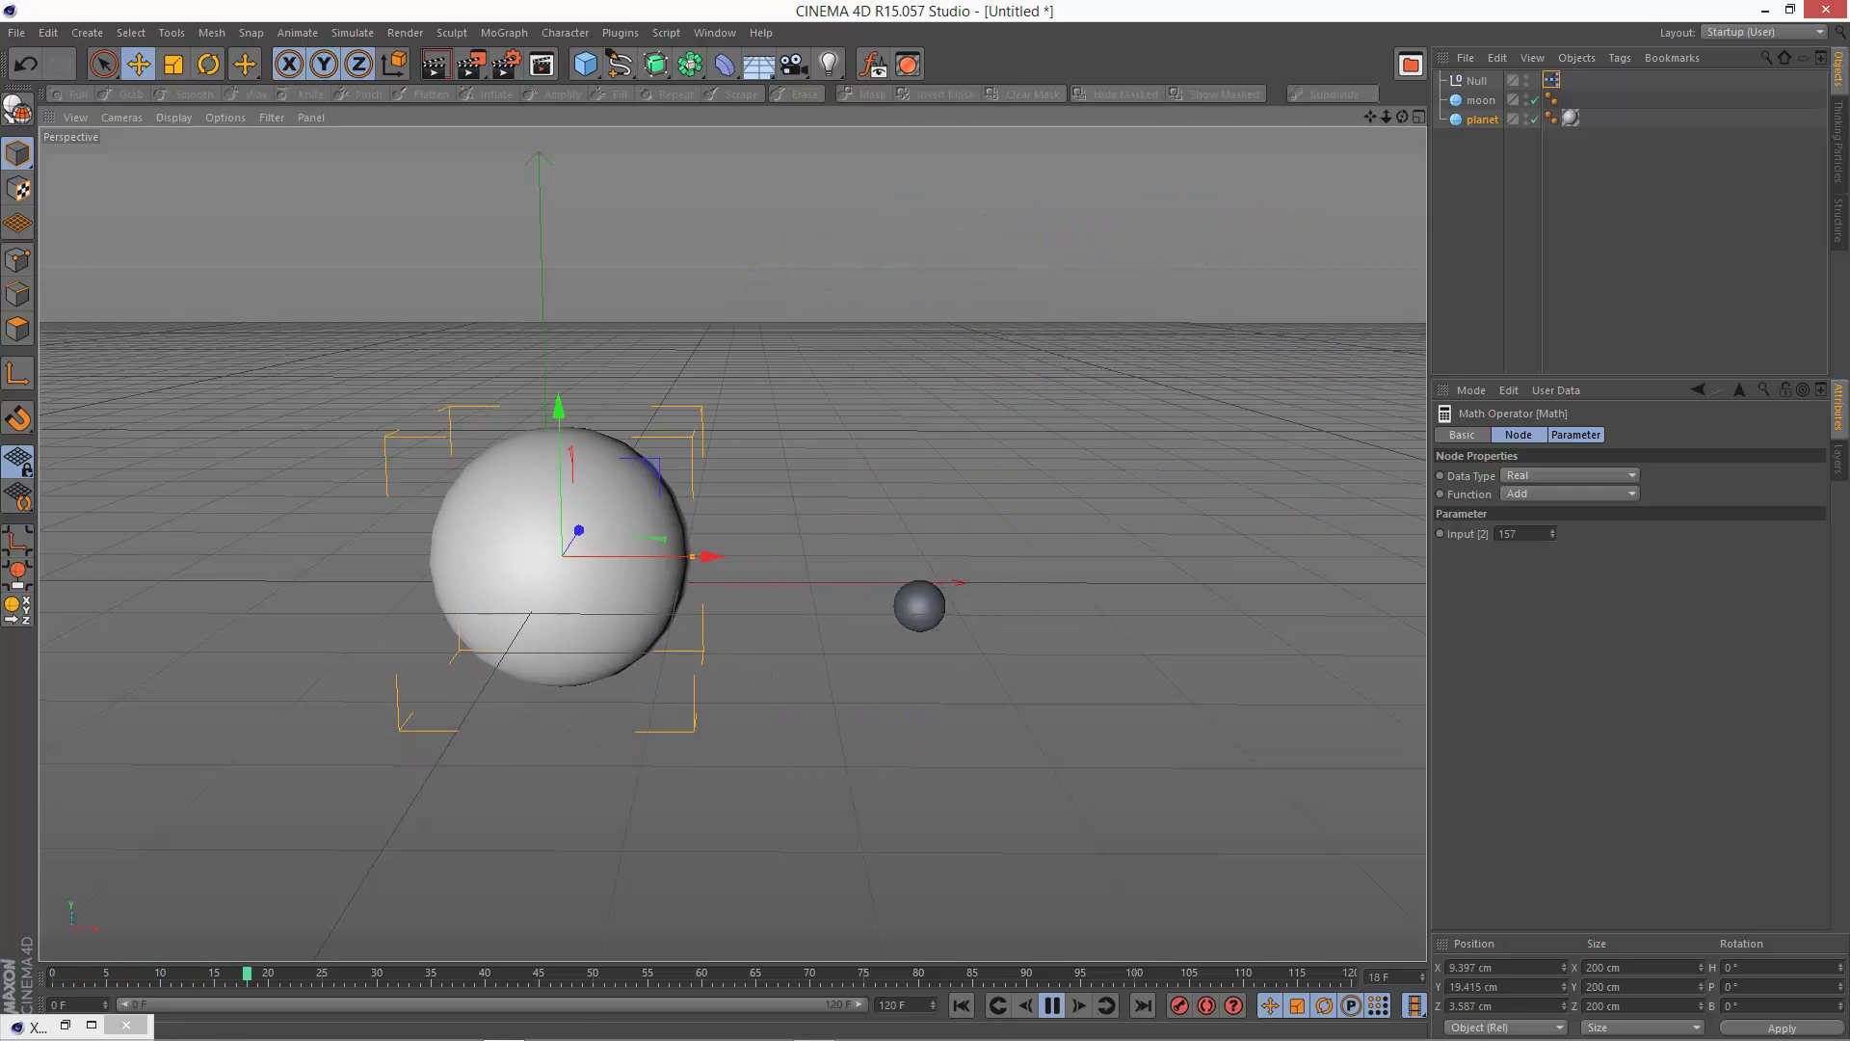
Step: Pause the animation, restore the XPresso Editor, and select the moon node
{"action": "left_click", "coordinate": [1052, 1005]}
{"action": "left_click", "coordinate": [65, 1025]}
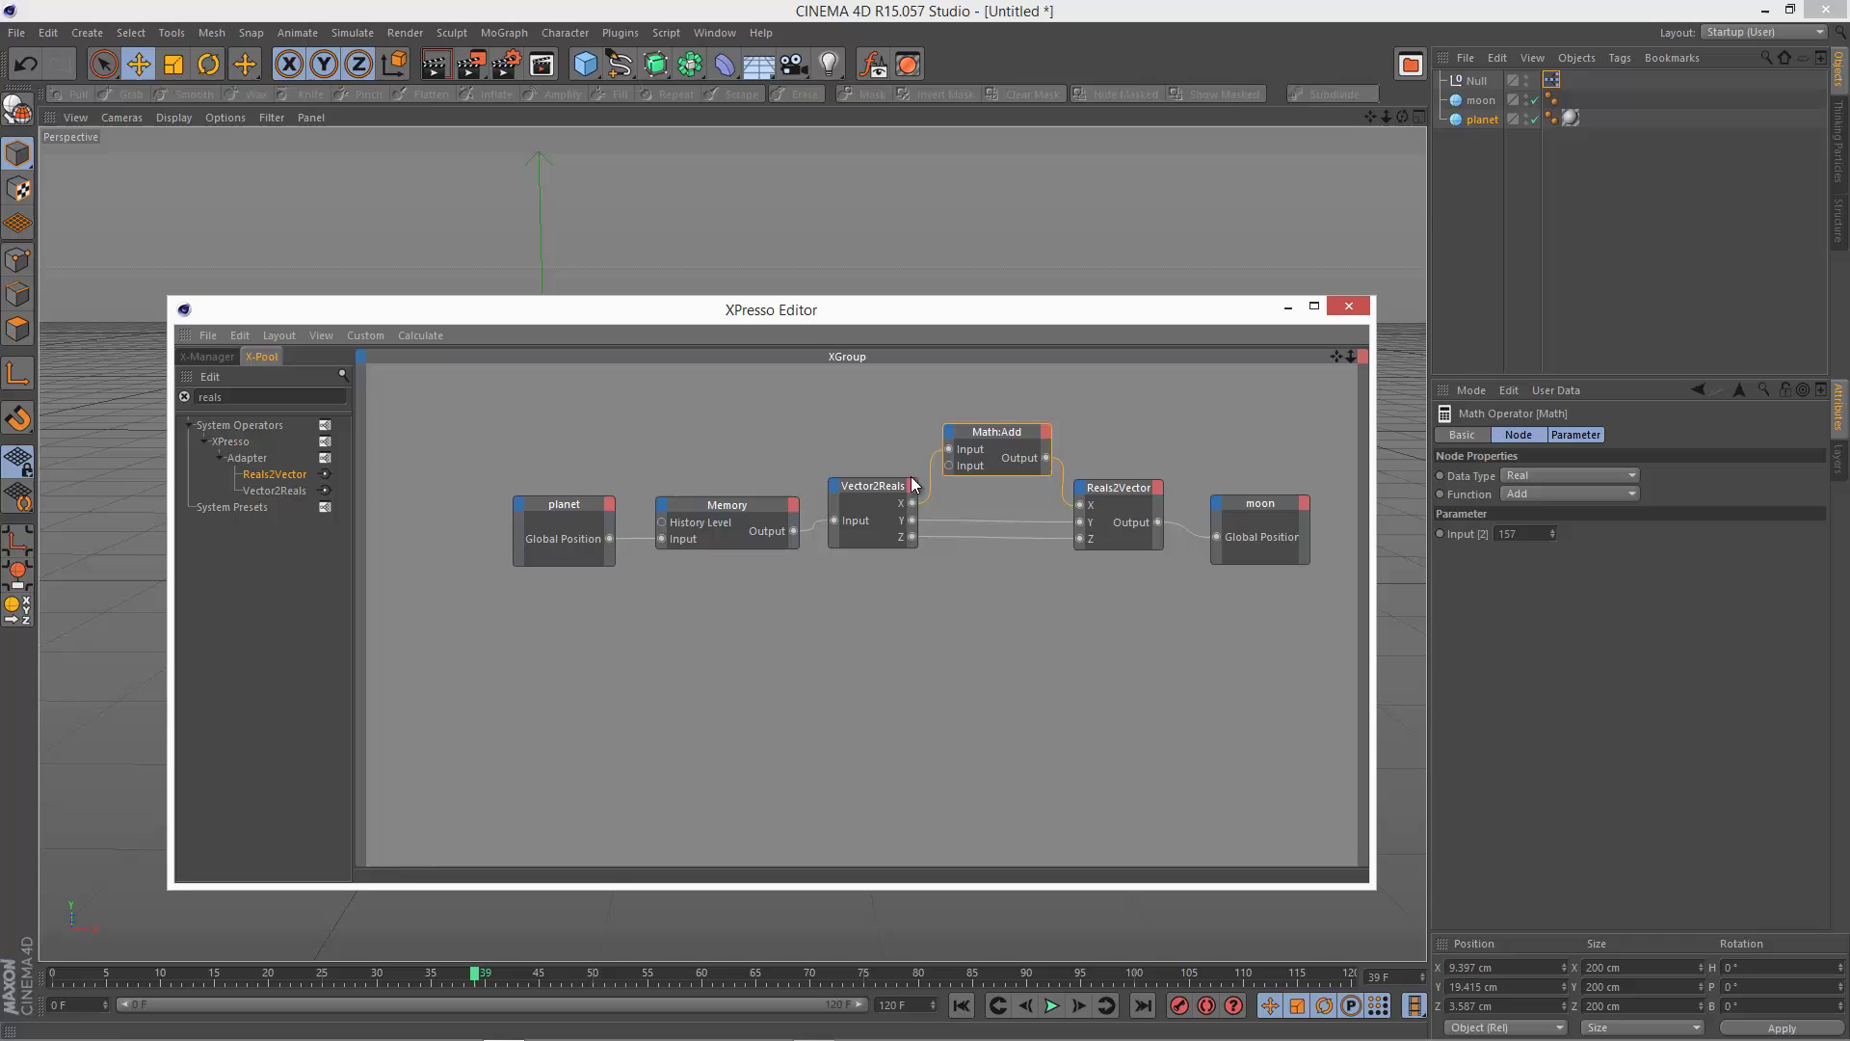
{"action": "left_click", "coordinate": [1314, 543]}
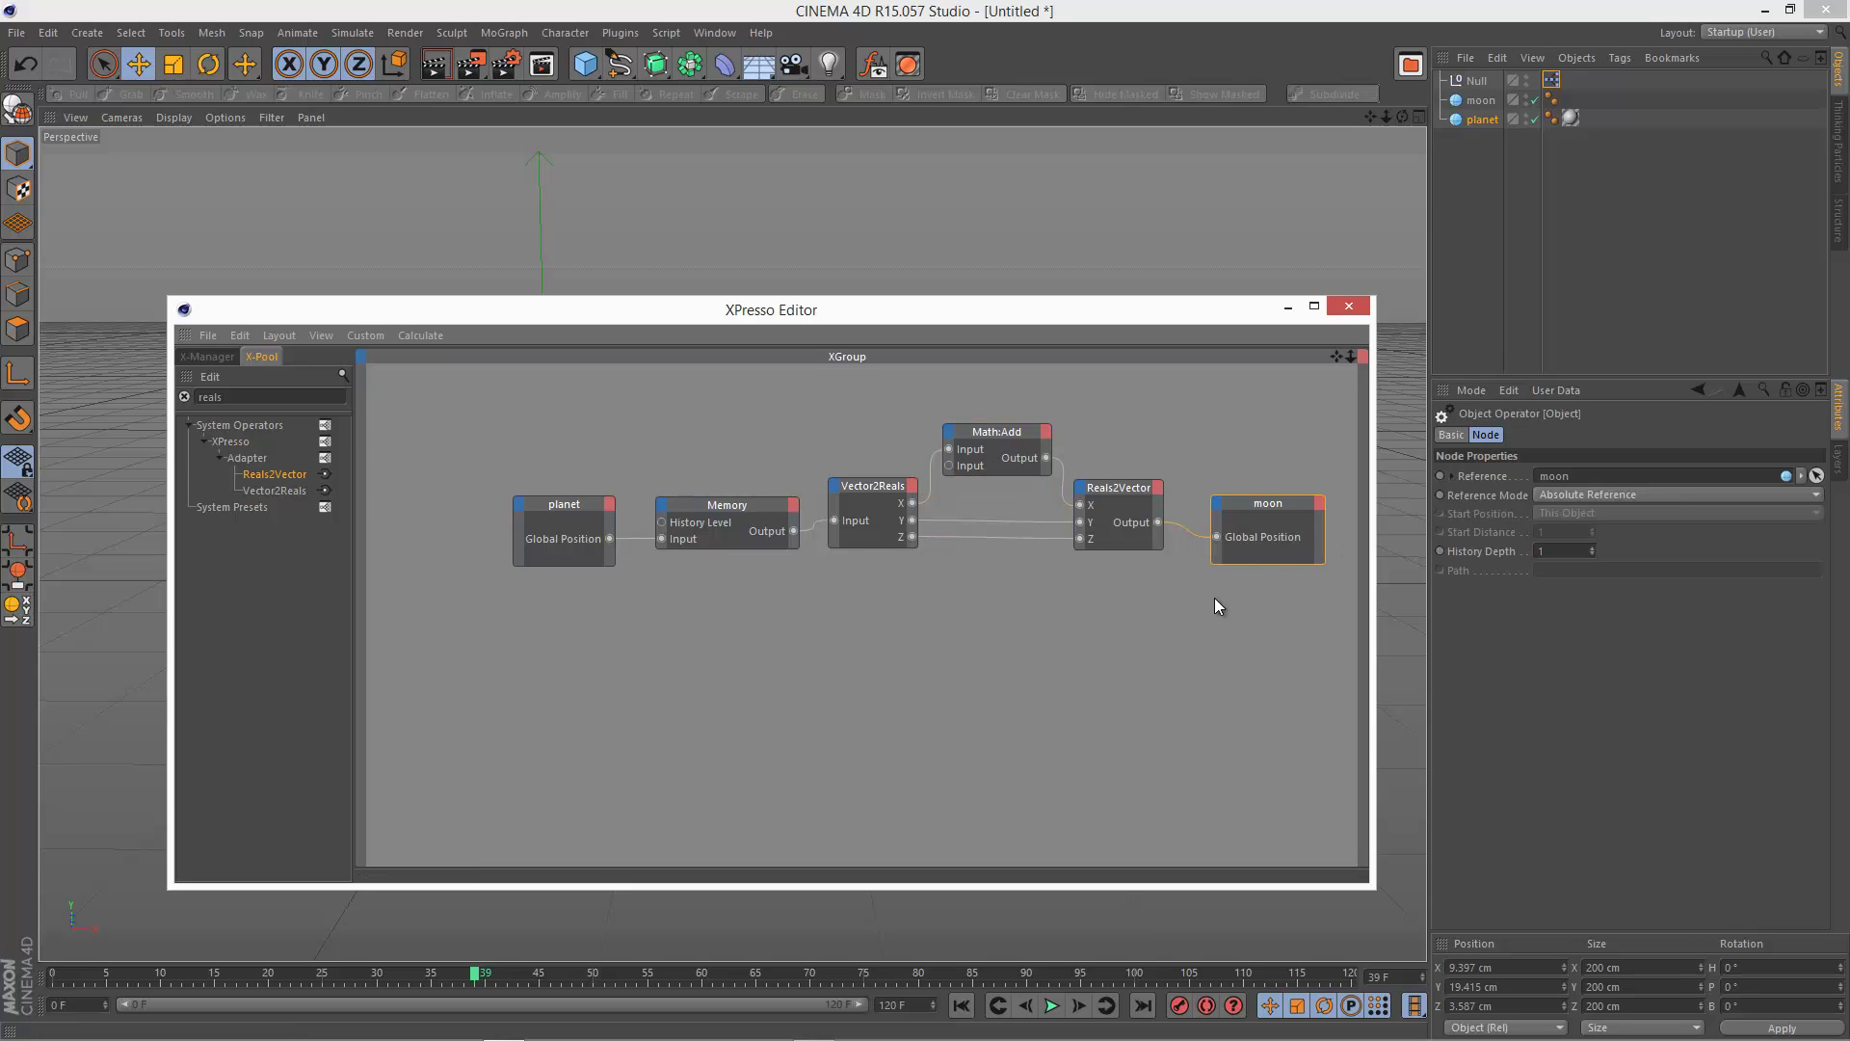